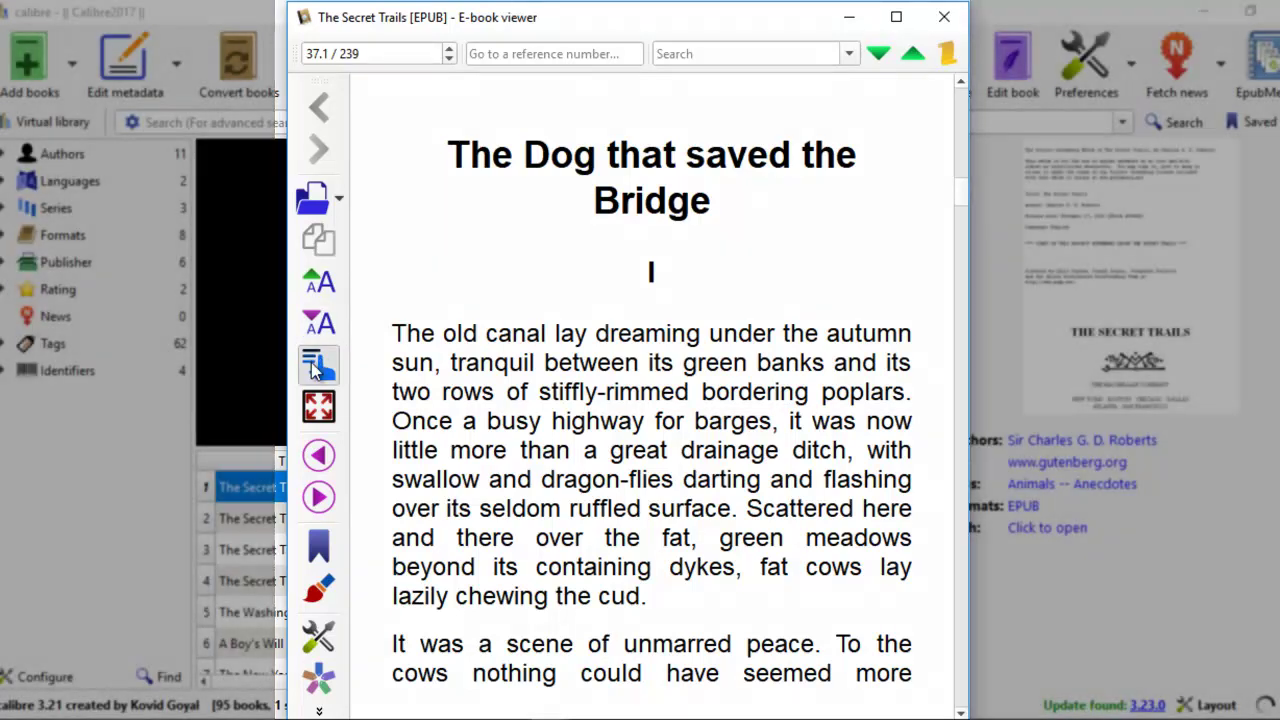
Check the book's table of contents and browse the chapter headings from The Dog that saved the Bridge to The Brothers of the Yoke.
left_click(314, 368)
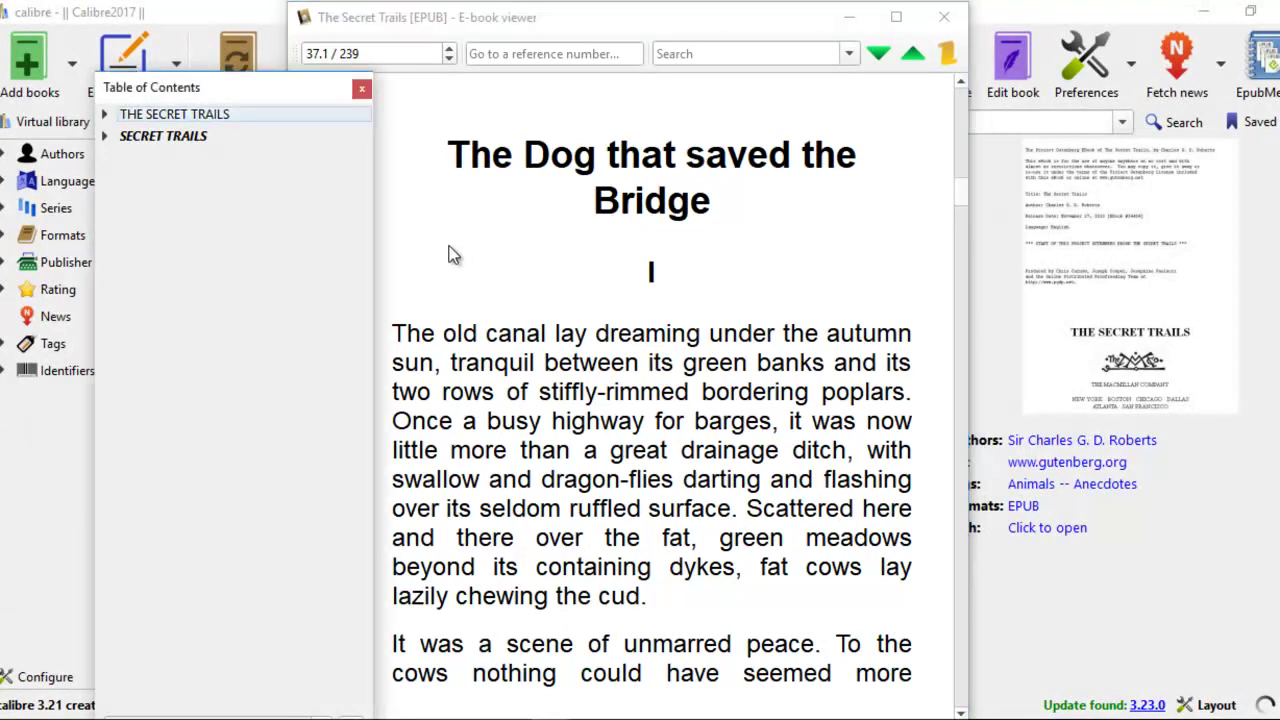
left_click(221, 521)
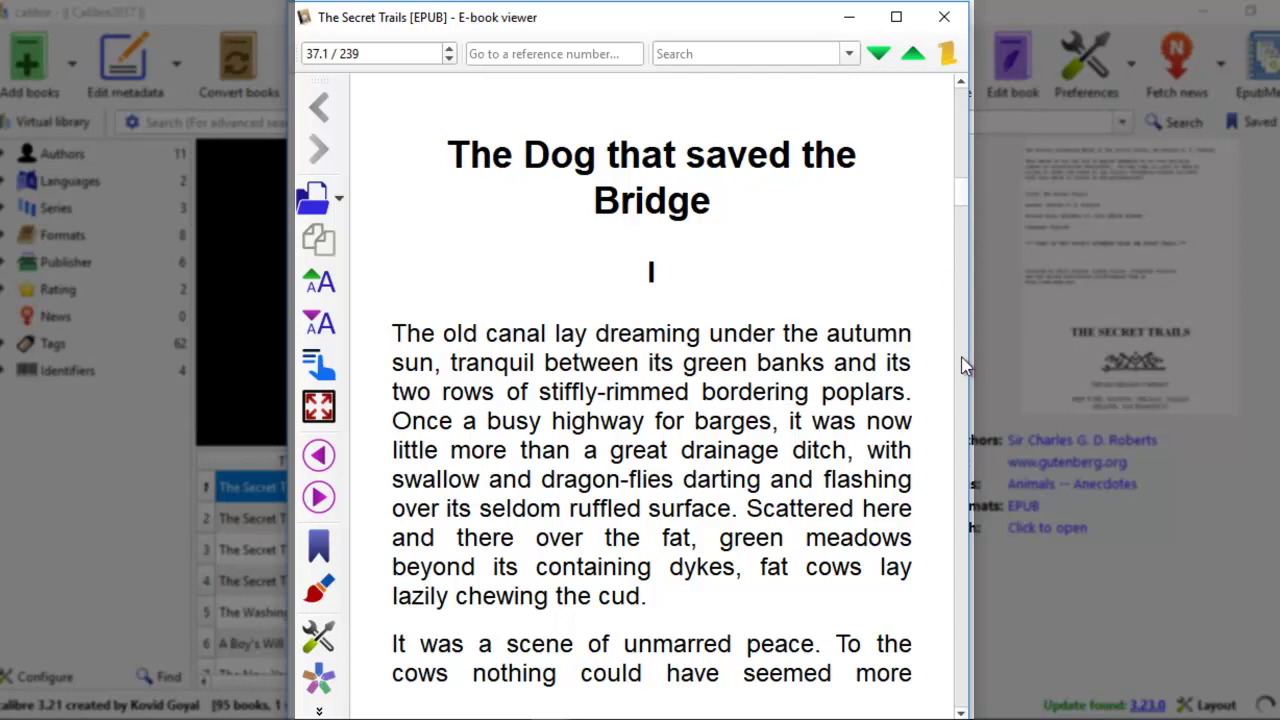
scroll(965, 366, "down", 15)
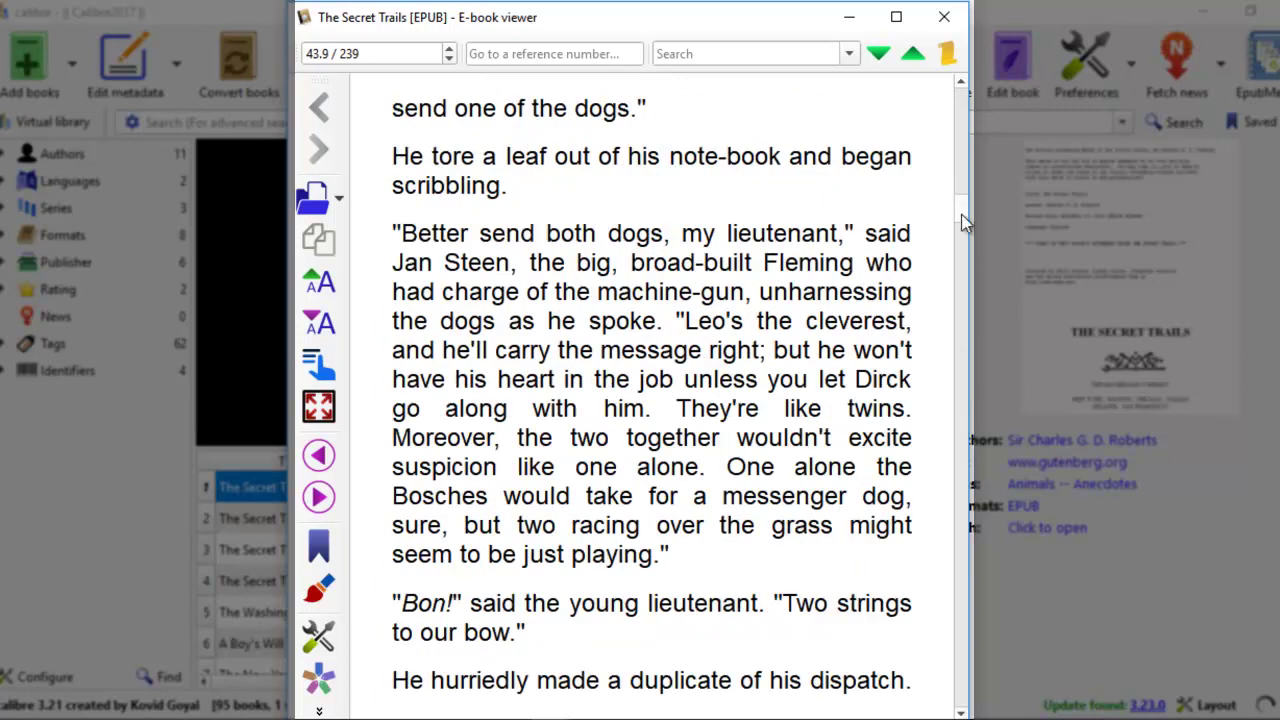
left_click_drag(963, 222, 960, 292)
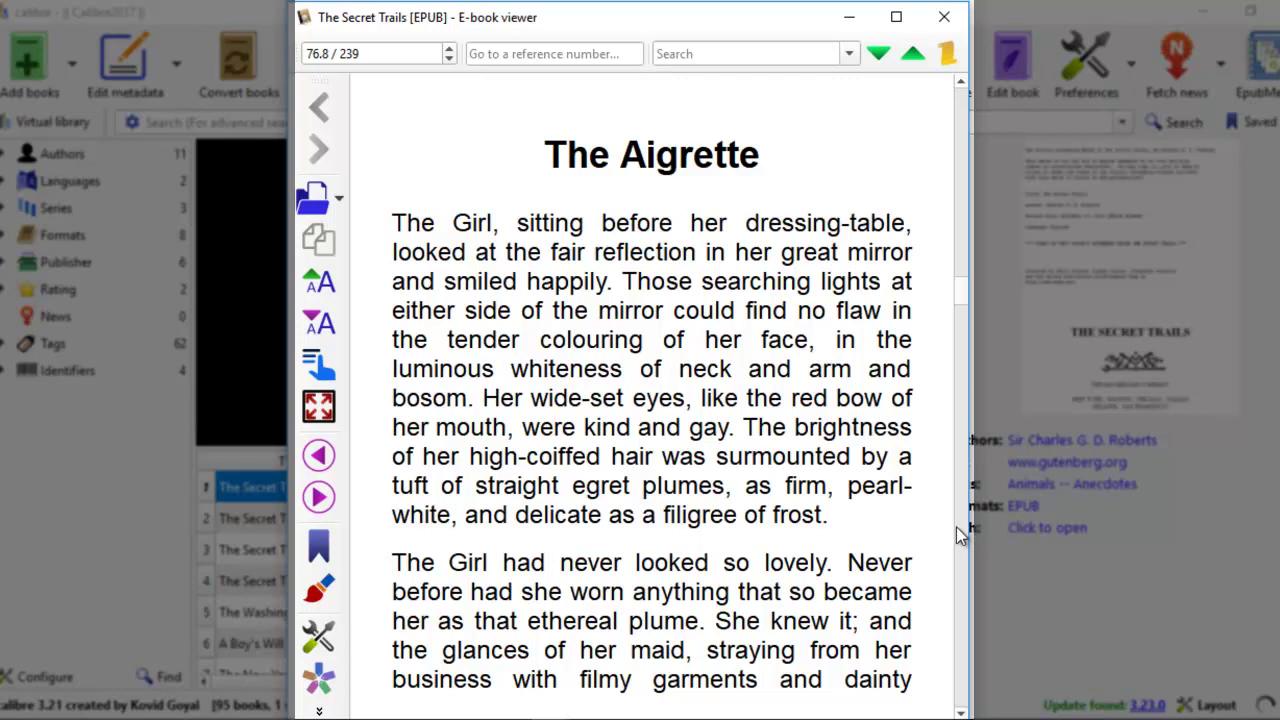
scroll(957, 530, "down", 10)
scroll(957, 535, "down", 15)
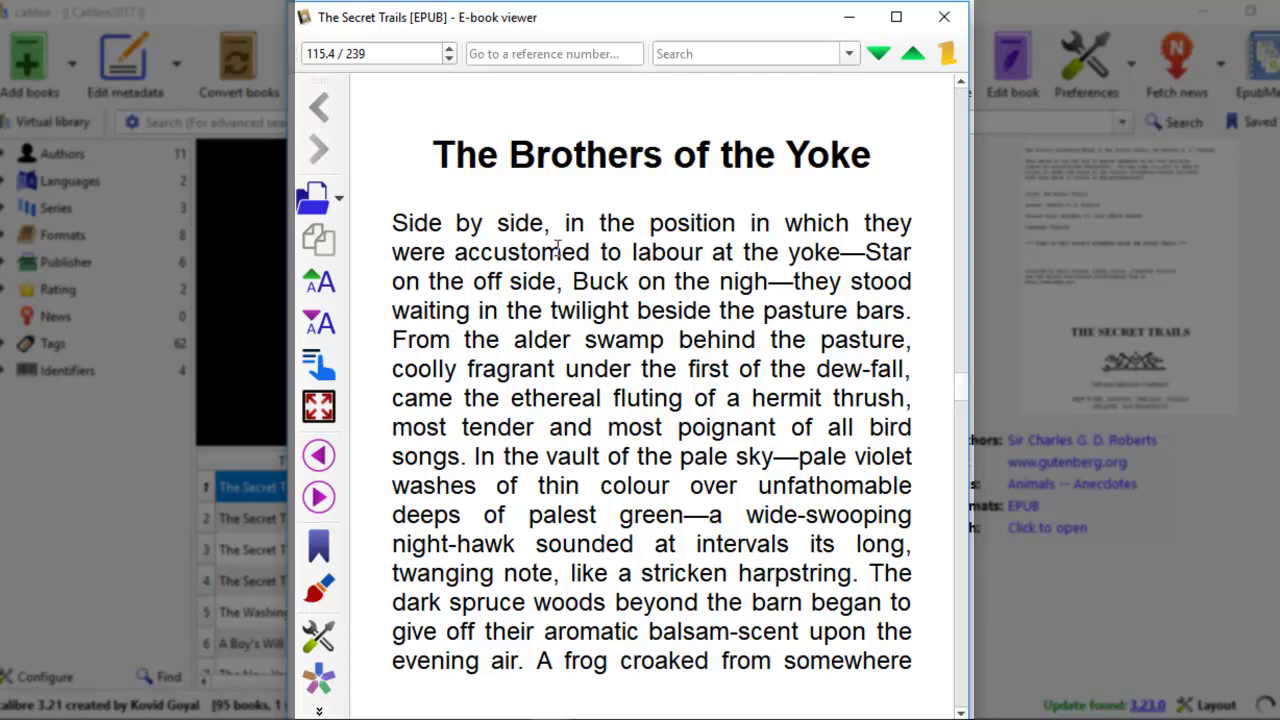
Recheck the table of contents and look through the book from The Brothers of the Yoke back to The Calling of the Lop-horned Bull.
key("ctrl+t")
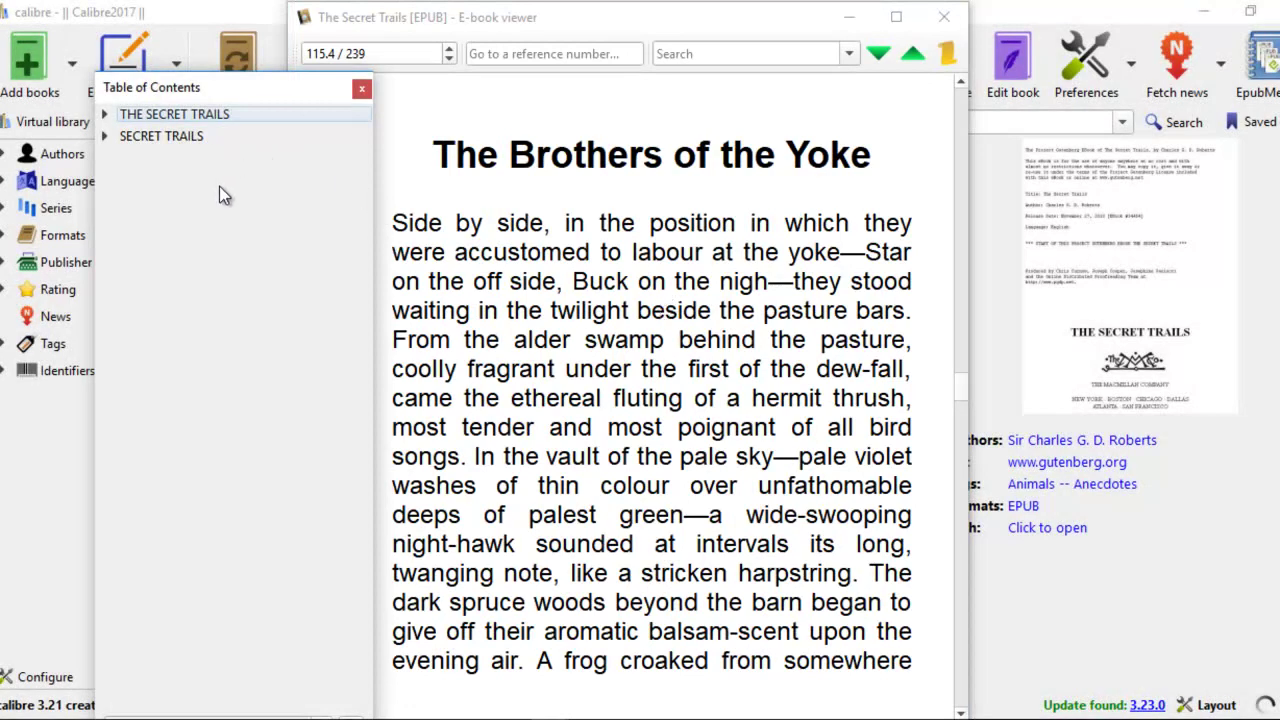
key("ctrl+t")
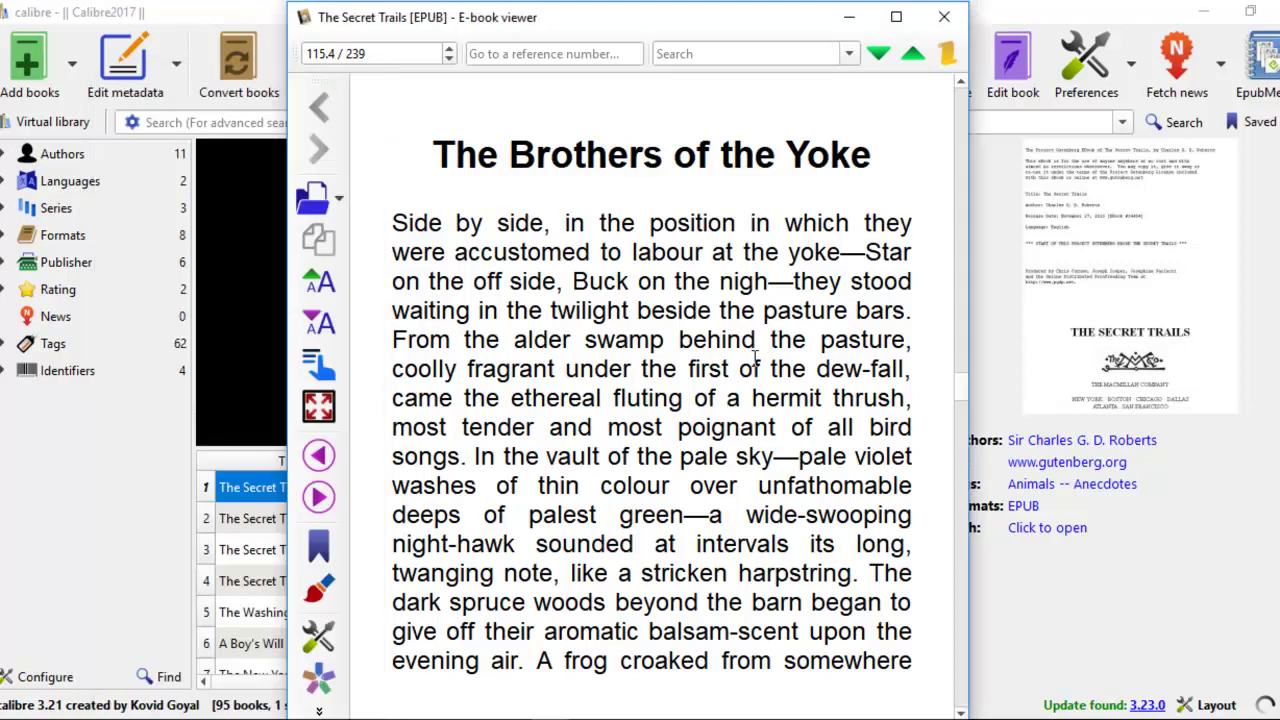
scroll(957, 487, "down", 10)
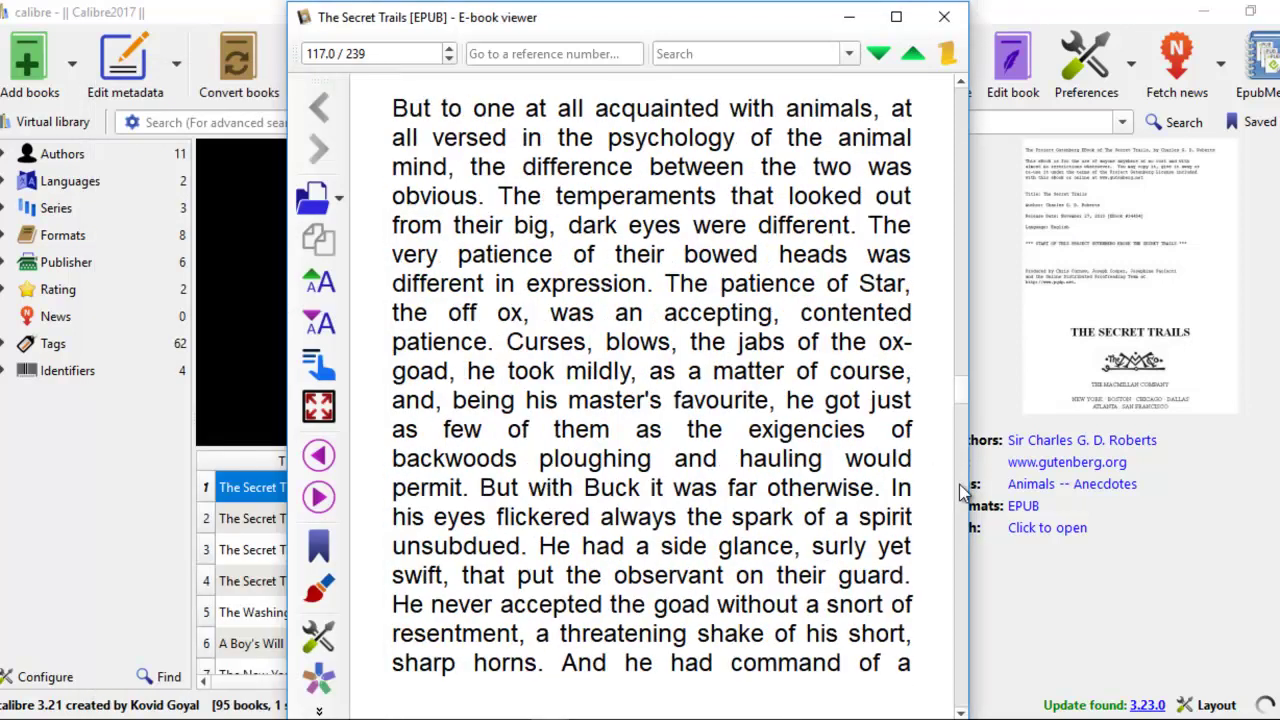
scroll(957, 487, "down", 6)
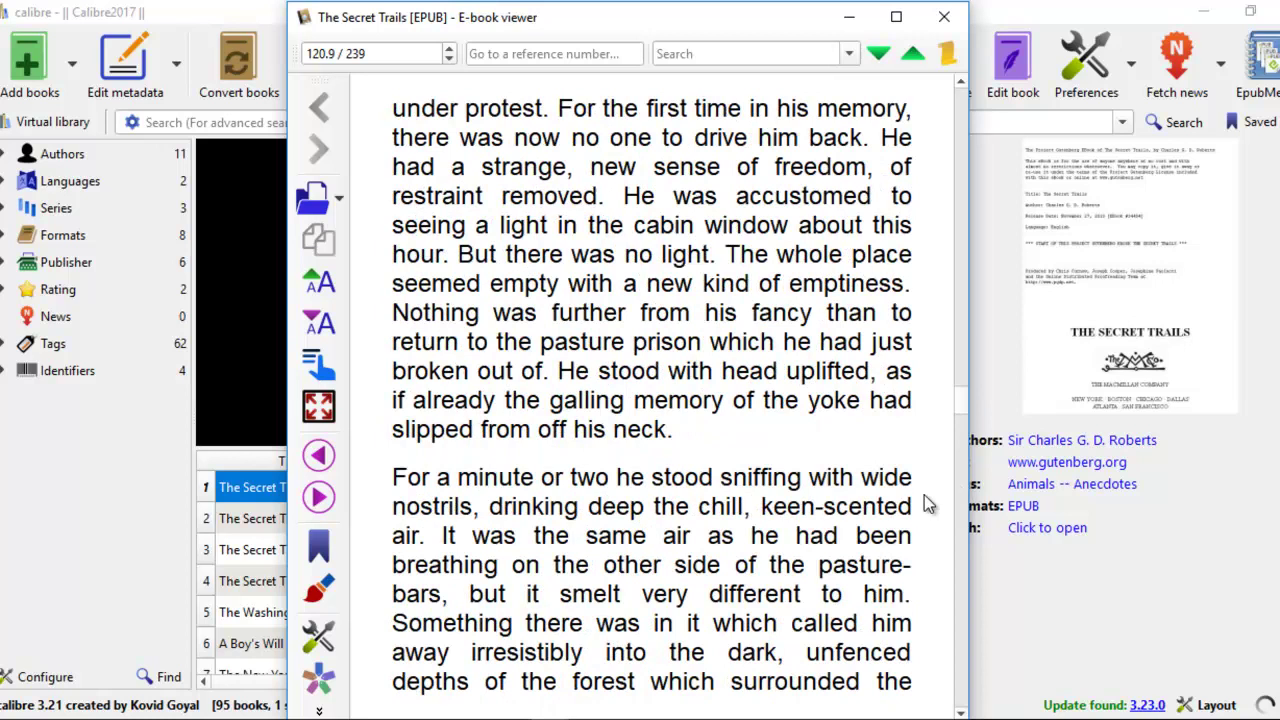
mouse_move(966, 404)
left_mouse_down()
mouse_move(980, 297)
mouse_move(970, 230)
left_mouse_up()
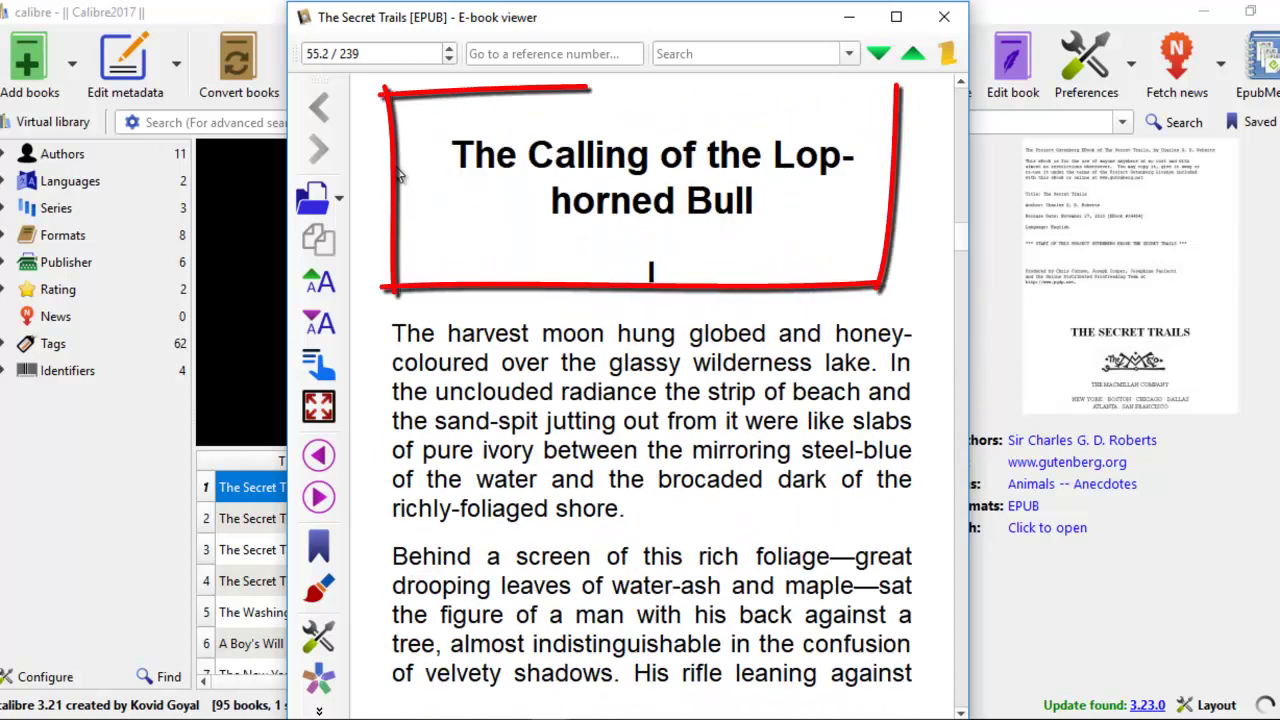
key("ctrl+t")
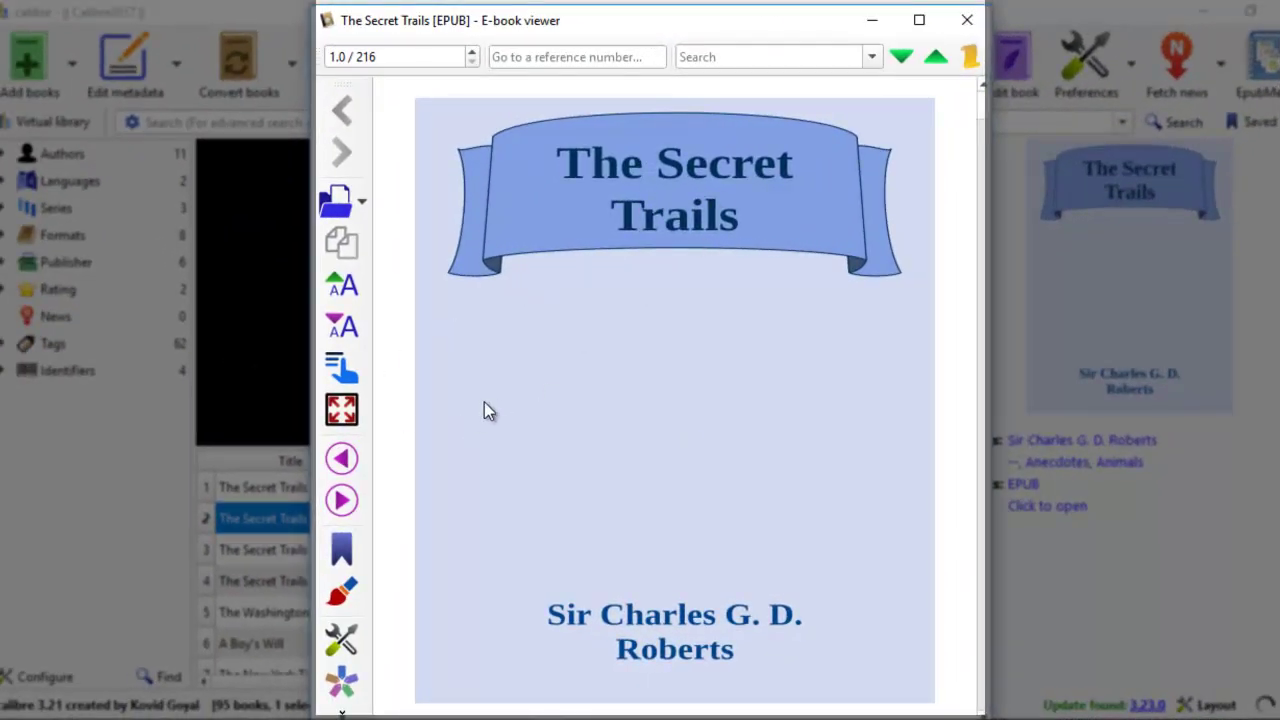
Show the second copy's table of contents, visit Chapter 1 and Chapter 3, and expand Chapter 3's sections.
left_click(341, 368)
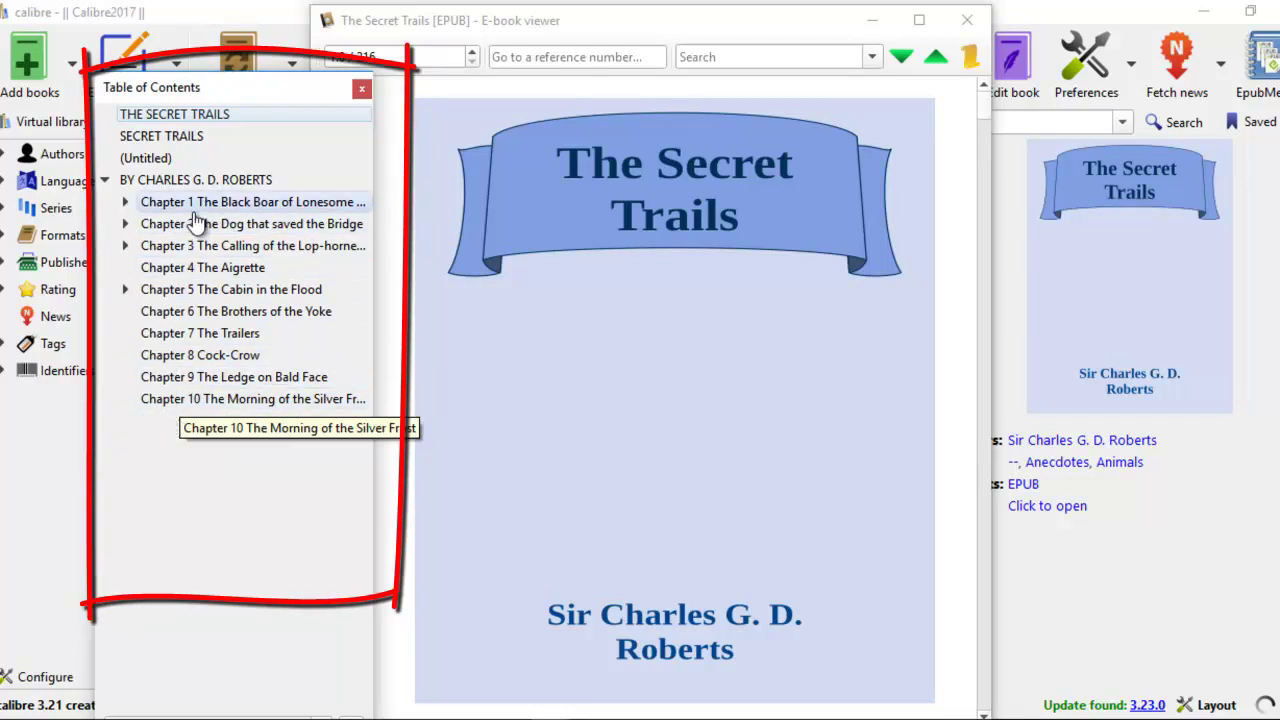
left_click(168, 203)
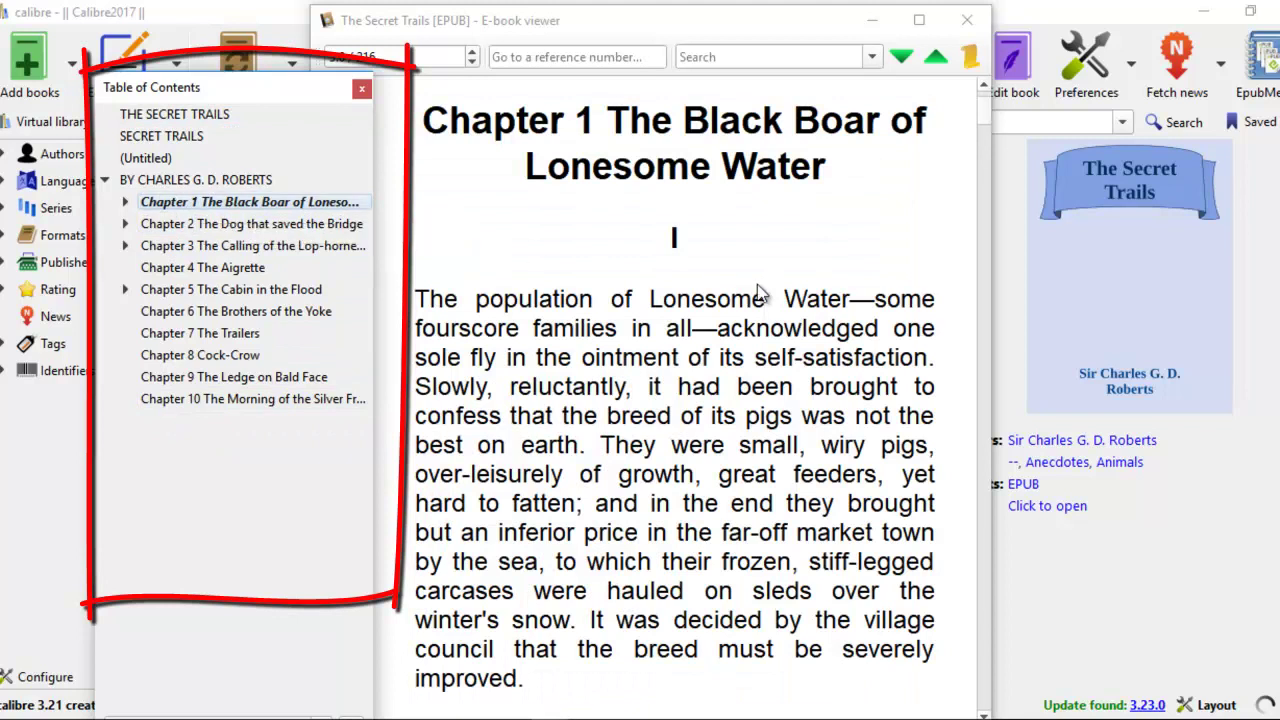
left_click(175, 246)
left_click(126, 246)
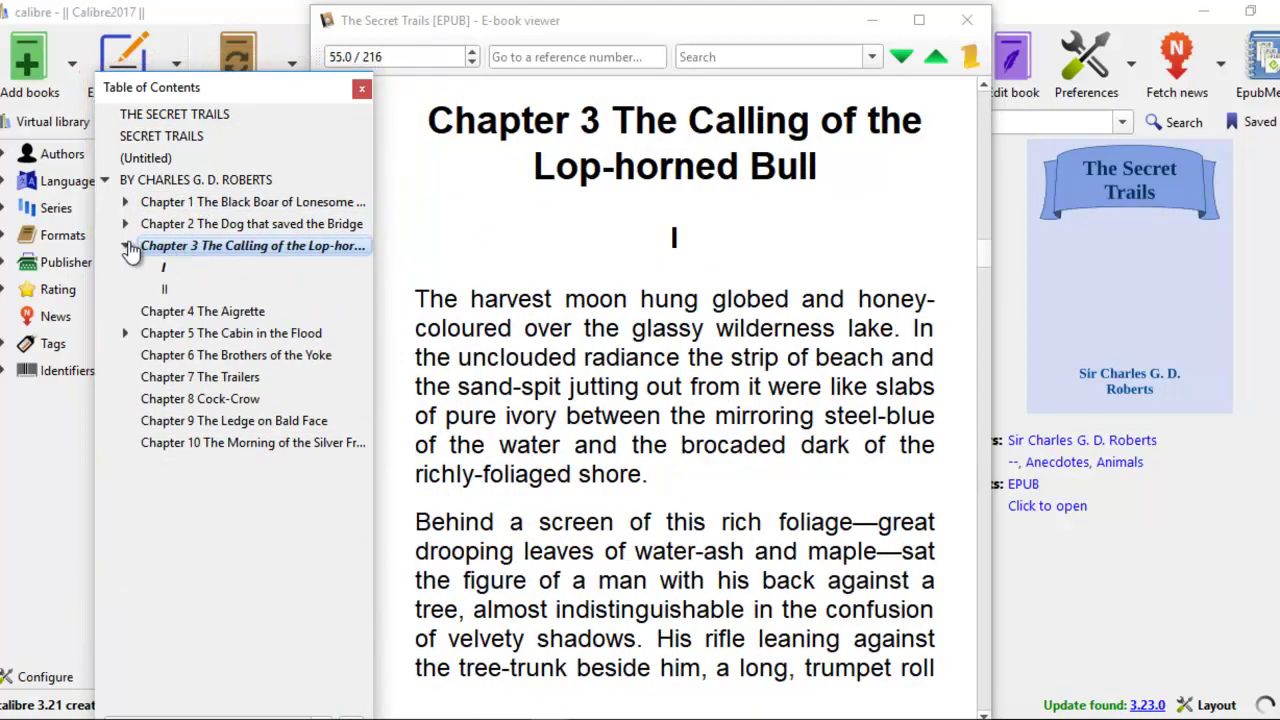
Visit Chapters 4, 6, 7 and 8 through the table of contents to check the numbered chapter headings.
left_click(205, 312)
left_click(220, 356)
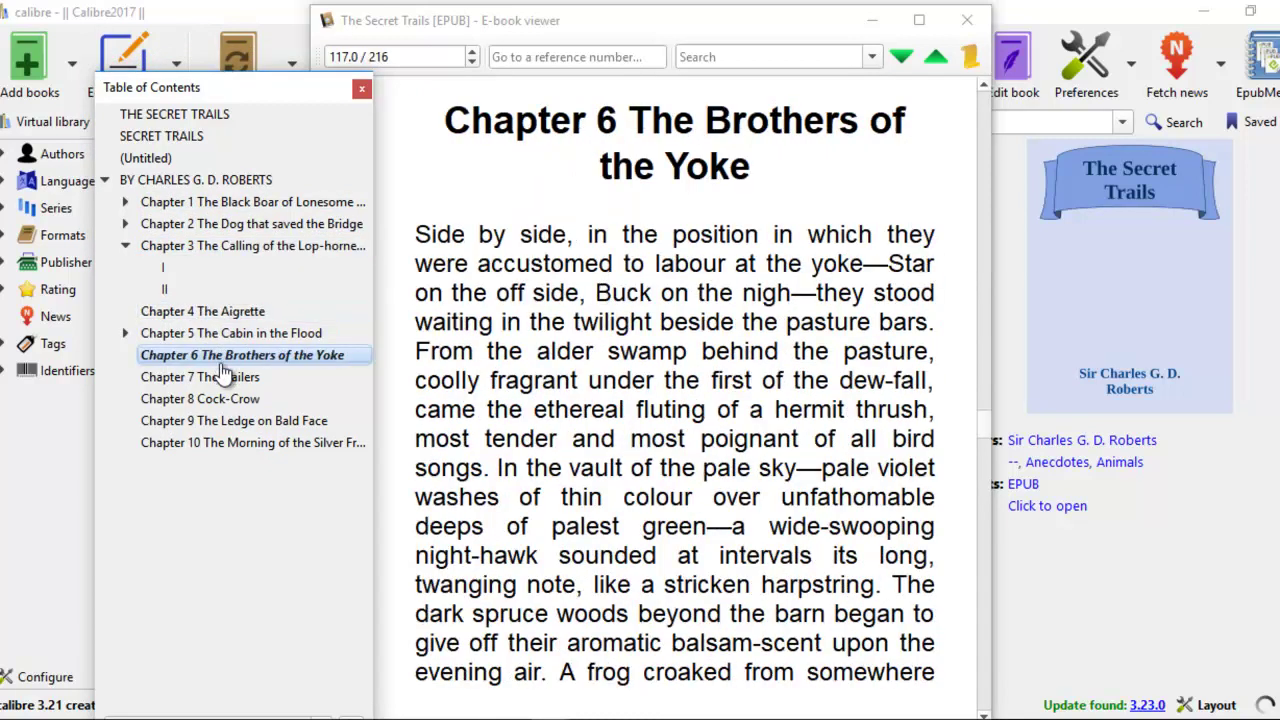
left_click(225, 380)
left_click(228, 401)
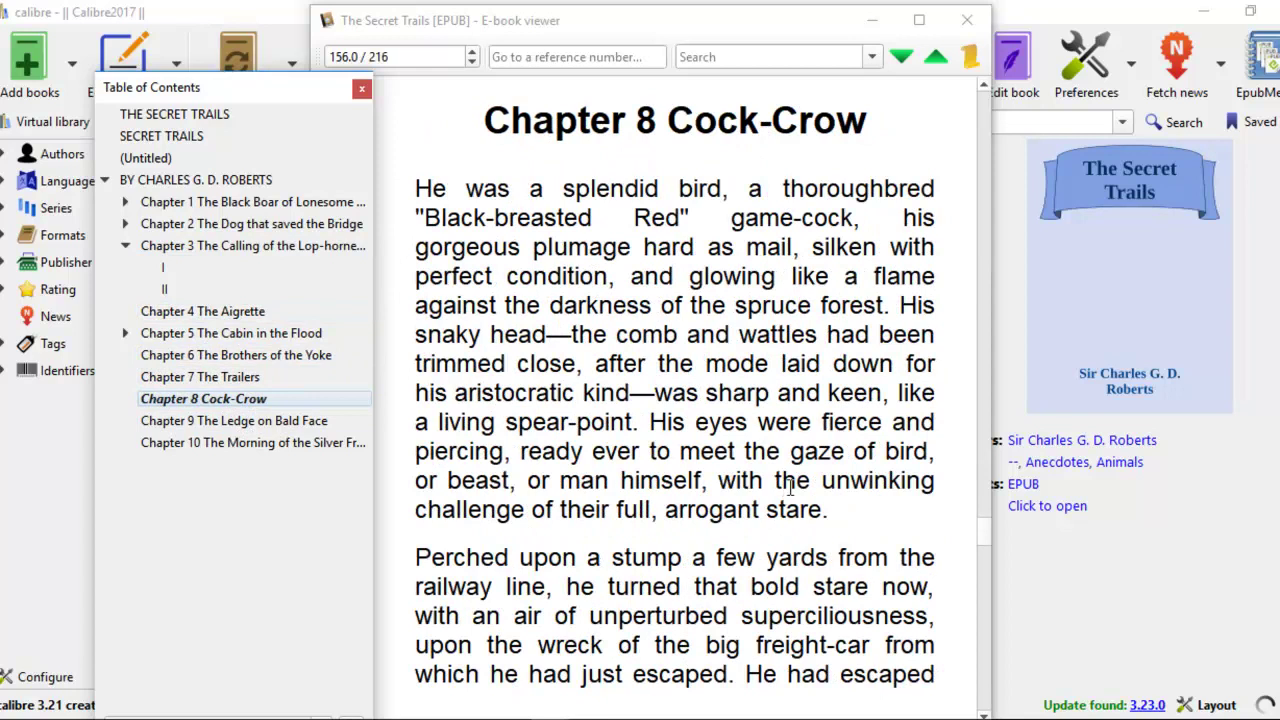
left_click(232, 379)
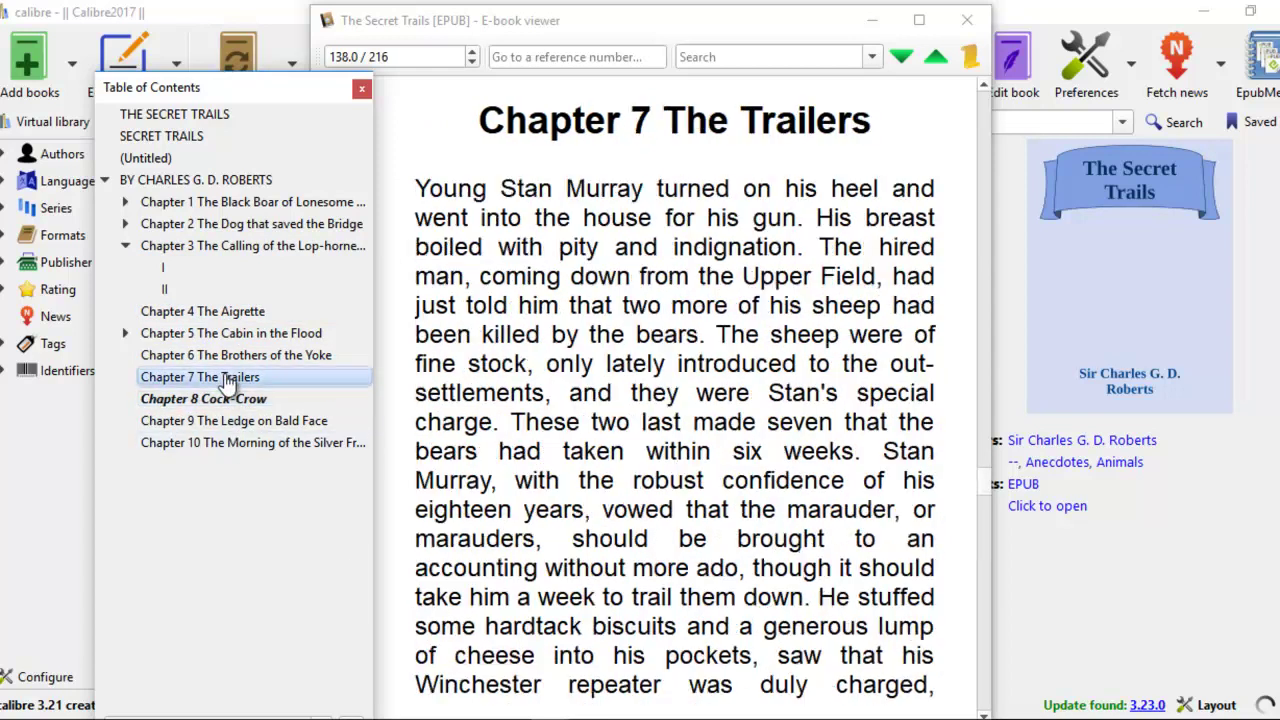
mouse_move(984, 490)
left_mouse_down()
mouse_move(980, 287)
mouse_move(979, 486)
left_mouse_up()
left_click(165, 399)
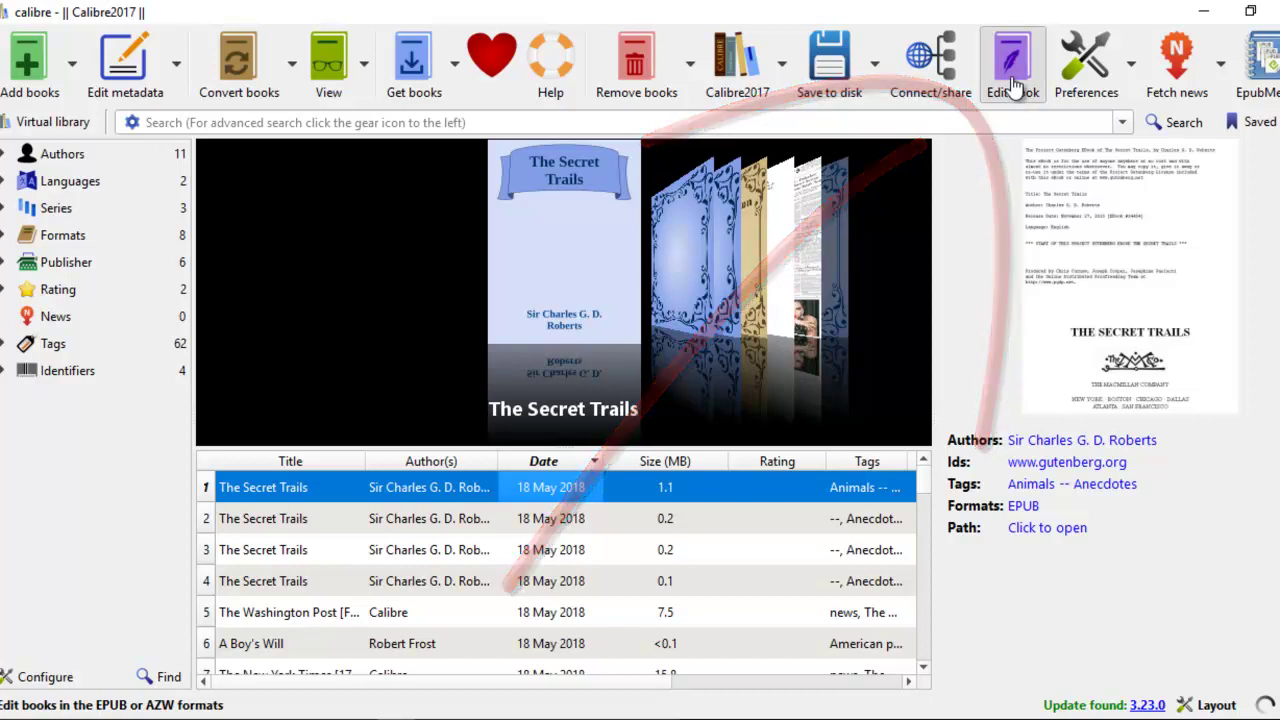
Open the first copy of The Secret Trails for editing and examine the Chapter 2 navigation entries in toc.ncx.
left_click(1011, 80)
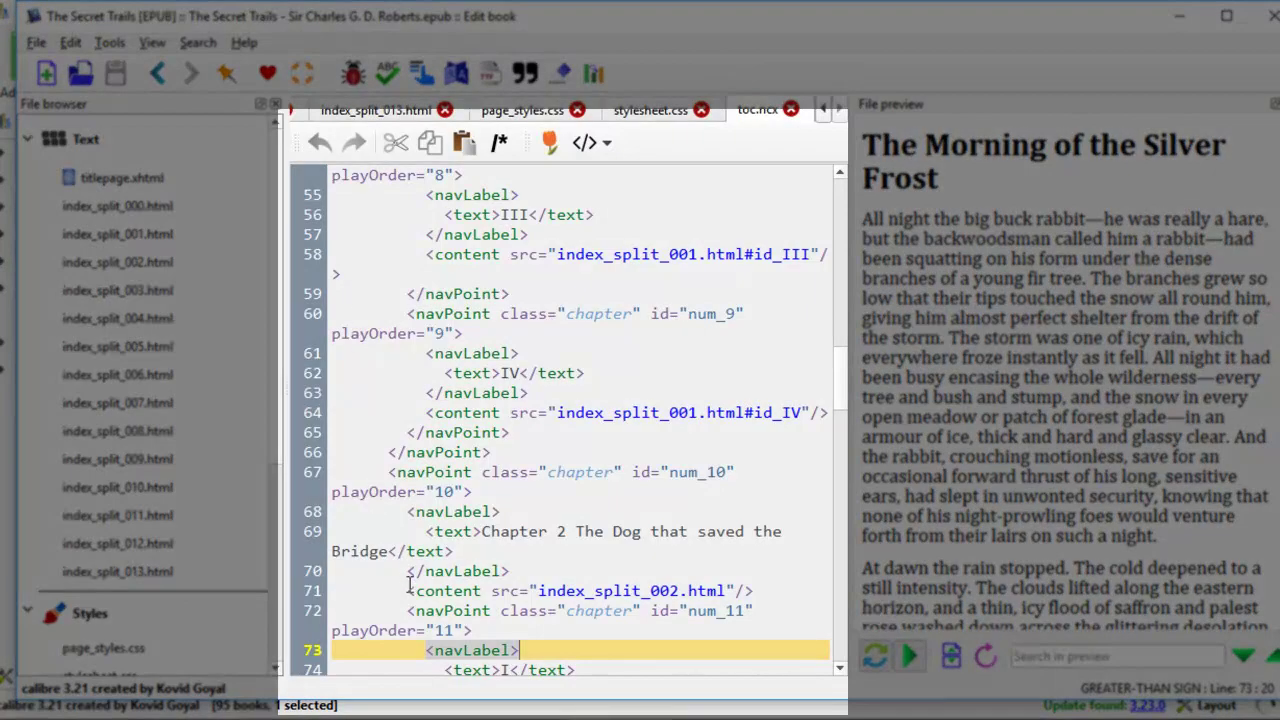
left_click(480, 553)
key("Down")
key("Down")
key("Down")
key("Down")
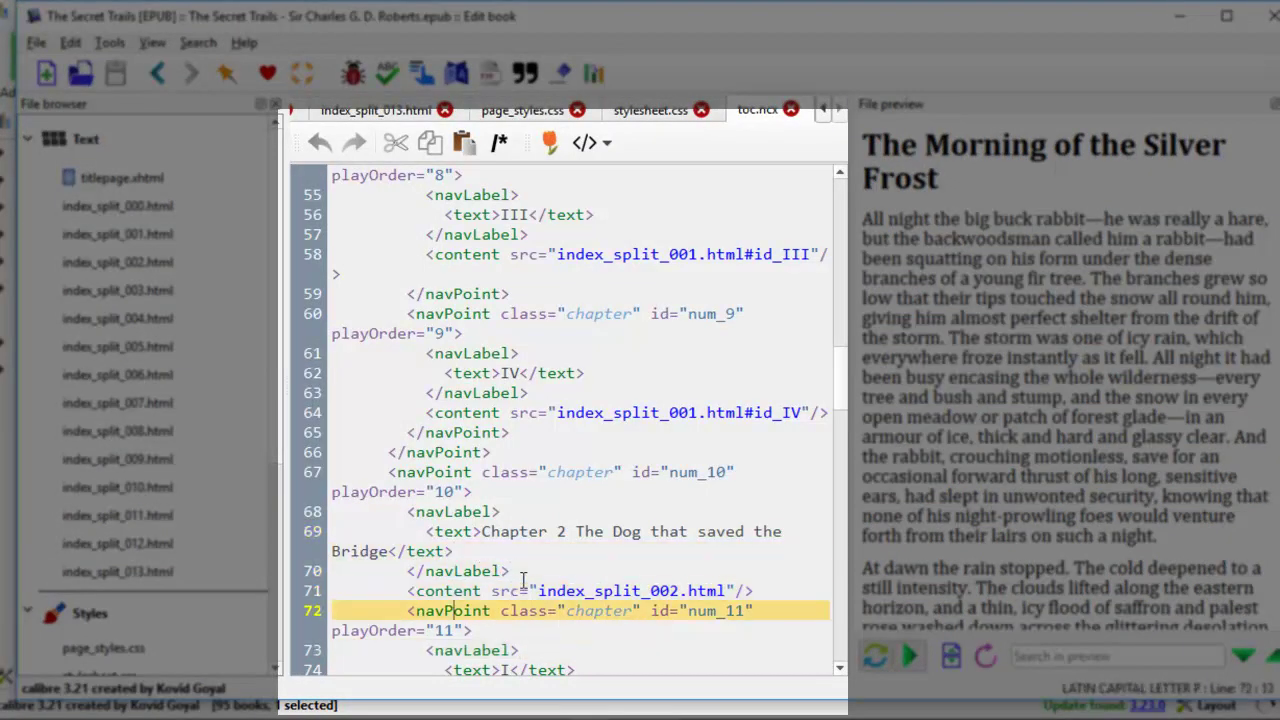
key("Down")
key("Down")
key("Down")
key("Down")
key("Down")
key("Down")
key("Down")
key("Down")
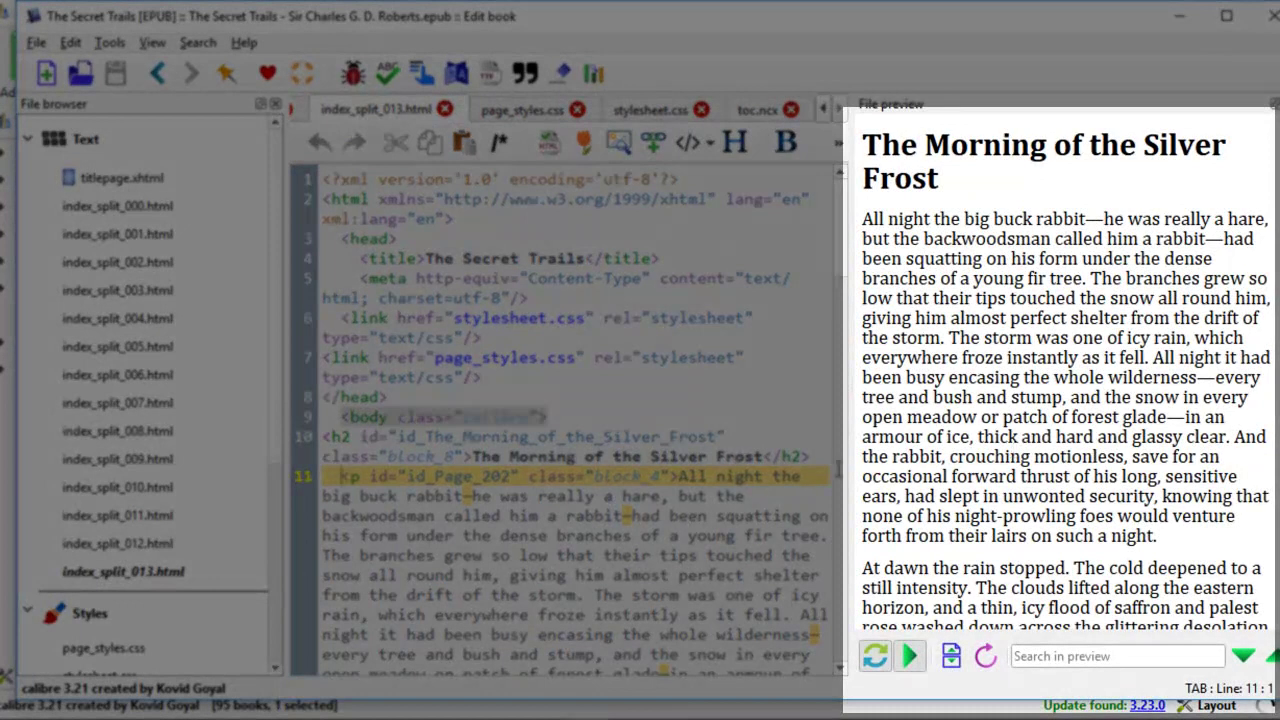
Look through the preview of index_split_013.html and locate the source paragraph containing the previewed word "jaws".
scroll(1245, 370, "down", 15)
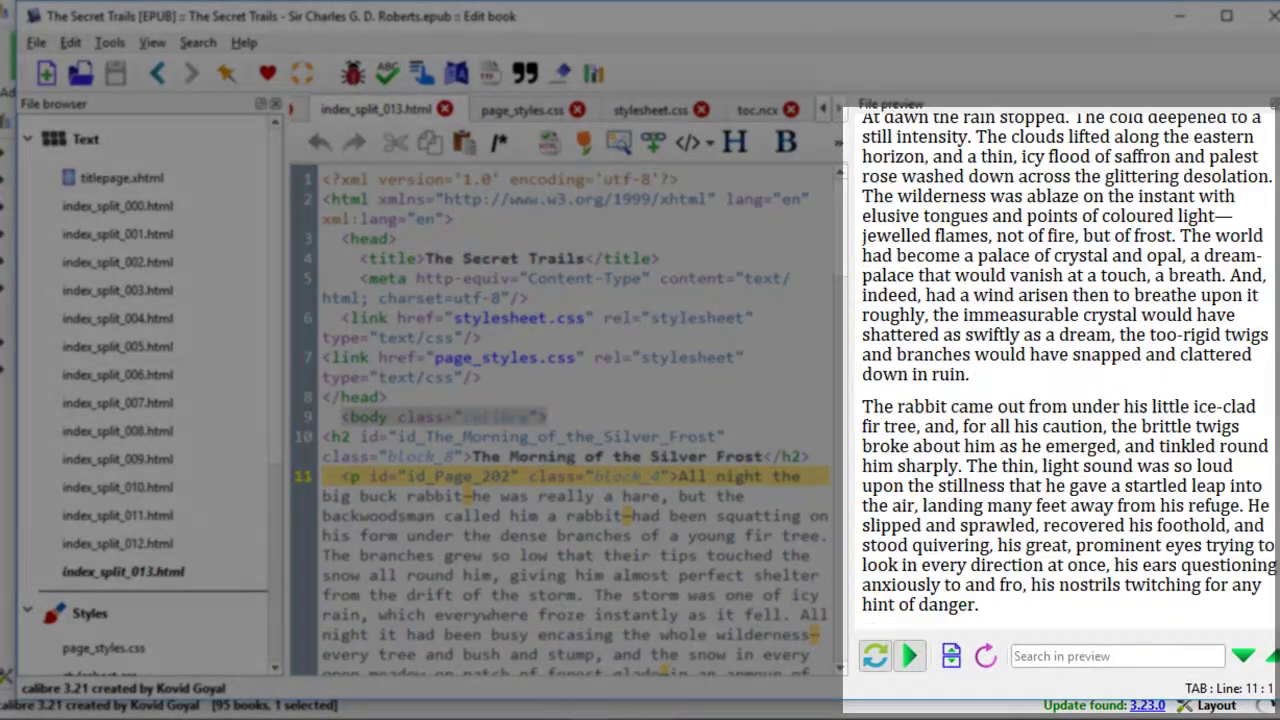
scroll(1150, 410, "down", 5)
double_click(1158, 401)
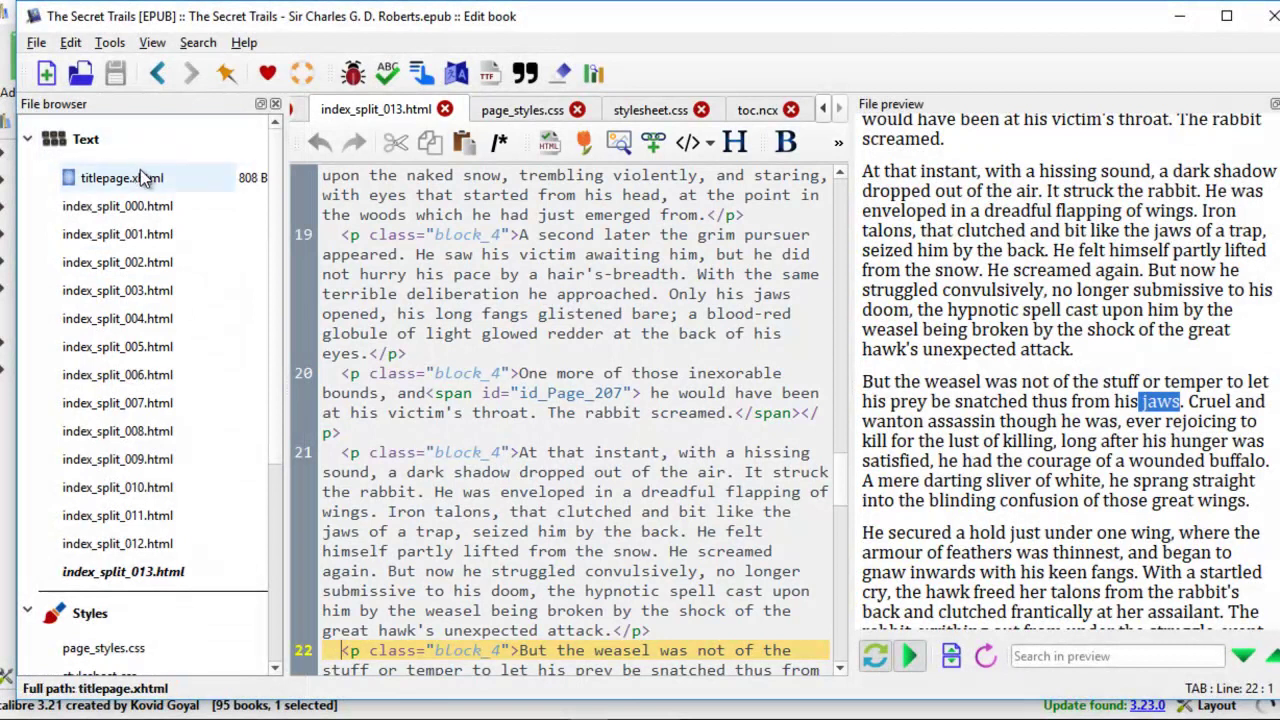
Open titlepage.xhtml, index_split_000.html, index_split_001.html and index_split_002.html to inspect their code and previews.
left_click(112, 179)
double_click(114, 184)
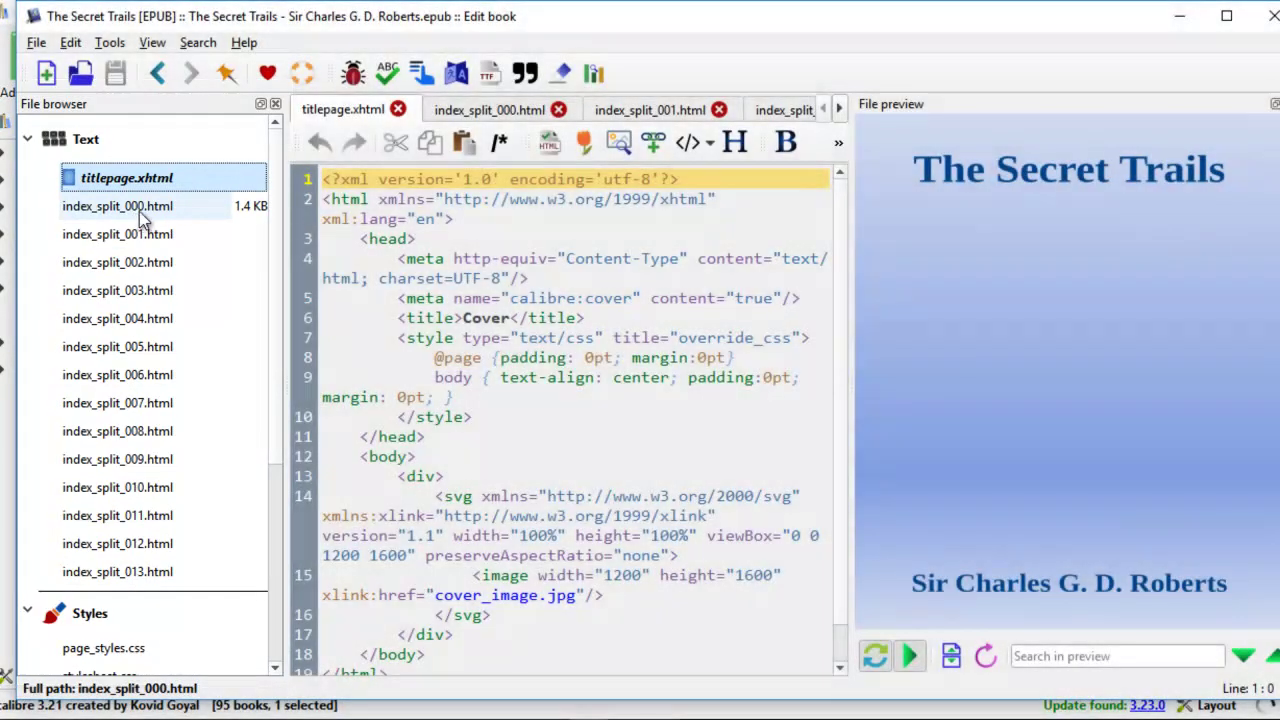
double_click(125, 208)
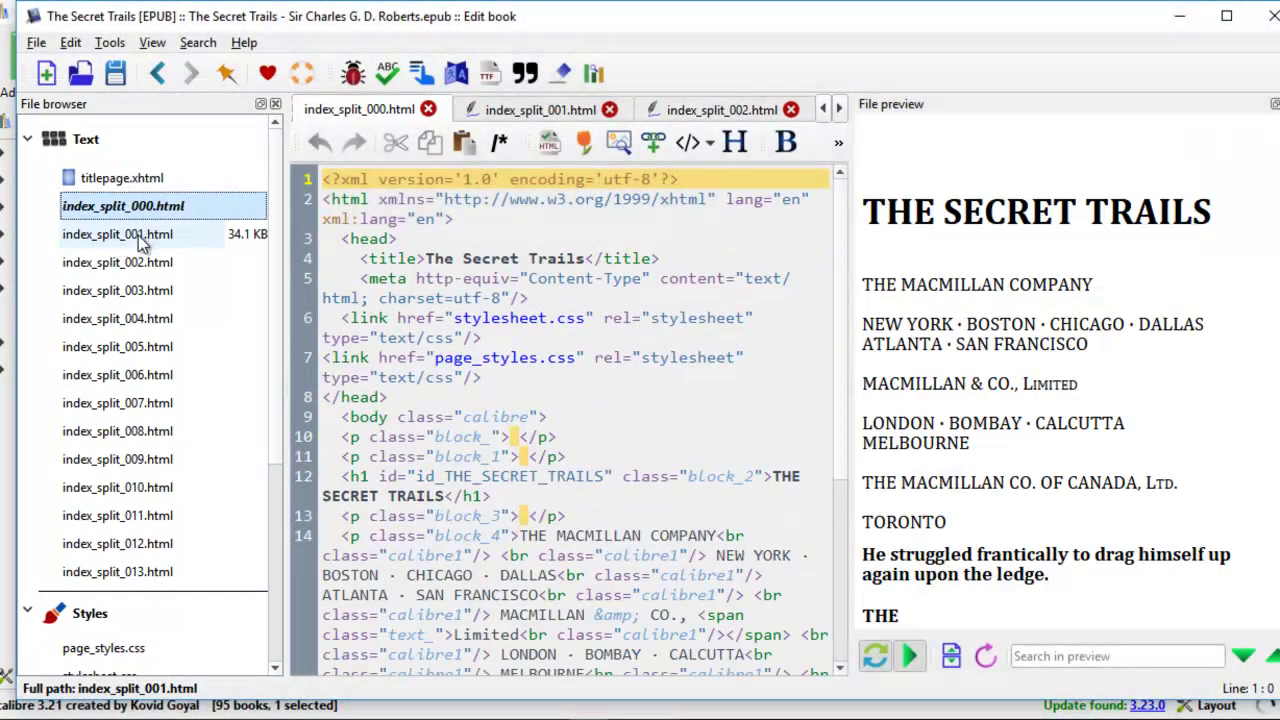
double_click(138, 235)
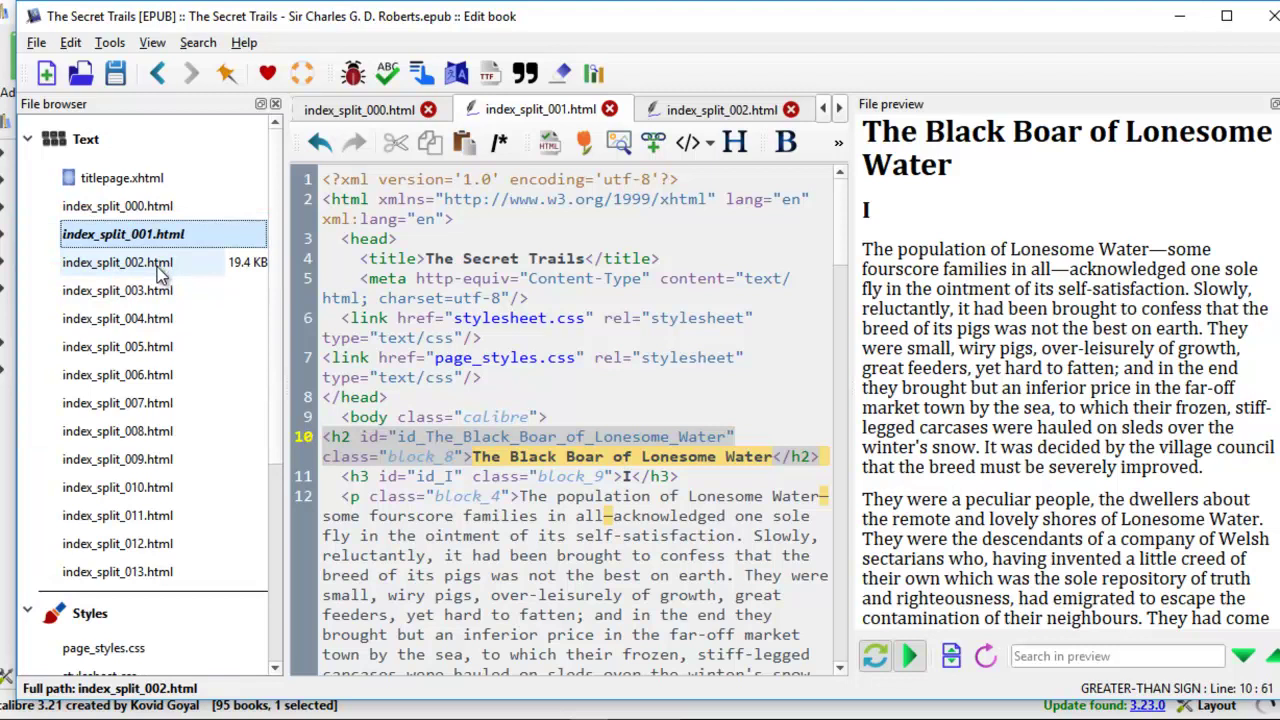
double_click(160, 263)
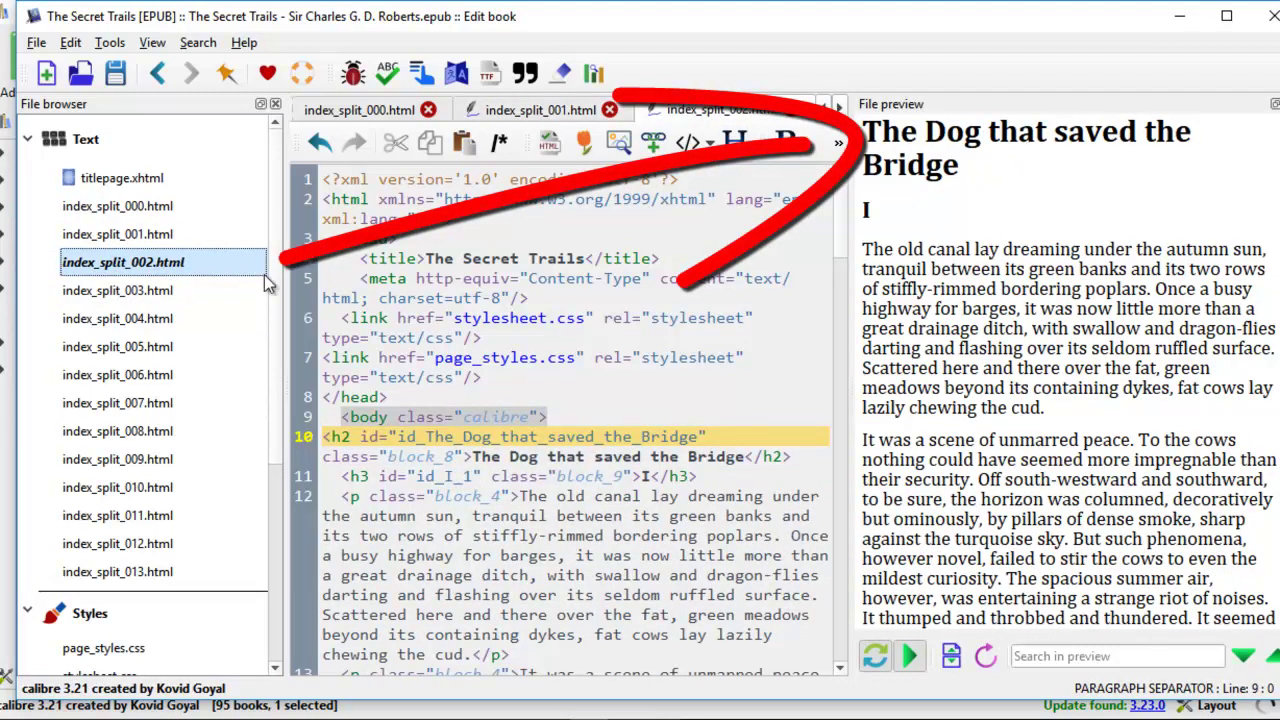
Open index_split_003.html, index_split_004.html and index_split_005.html to see which of them start with a chapter heading.
double_click(140, 291)
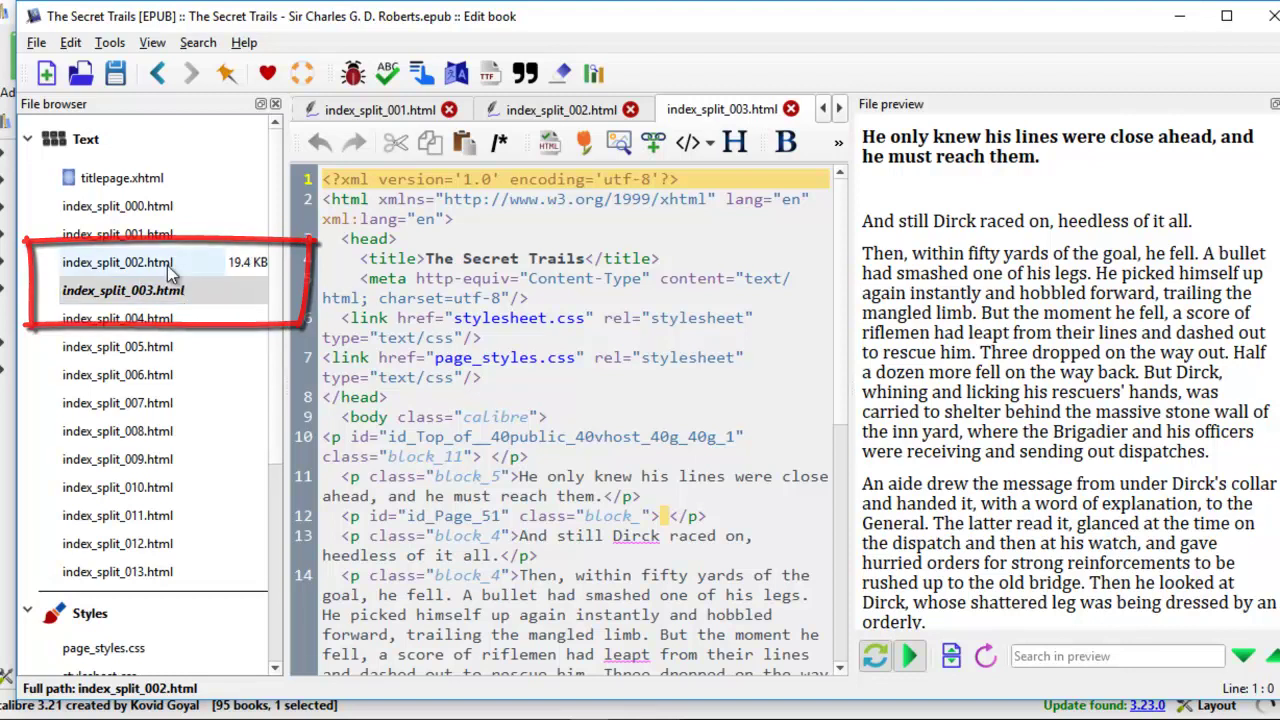
double_click(157, 328)
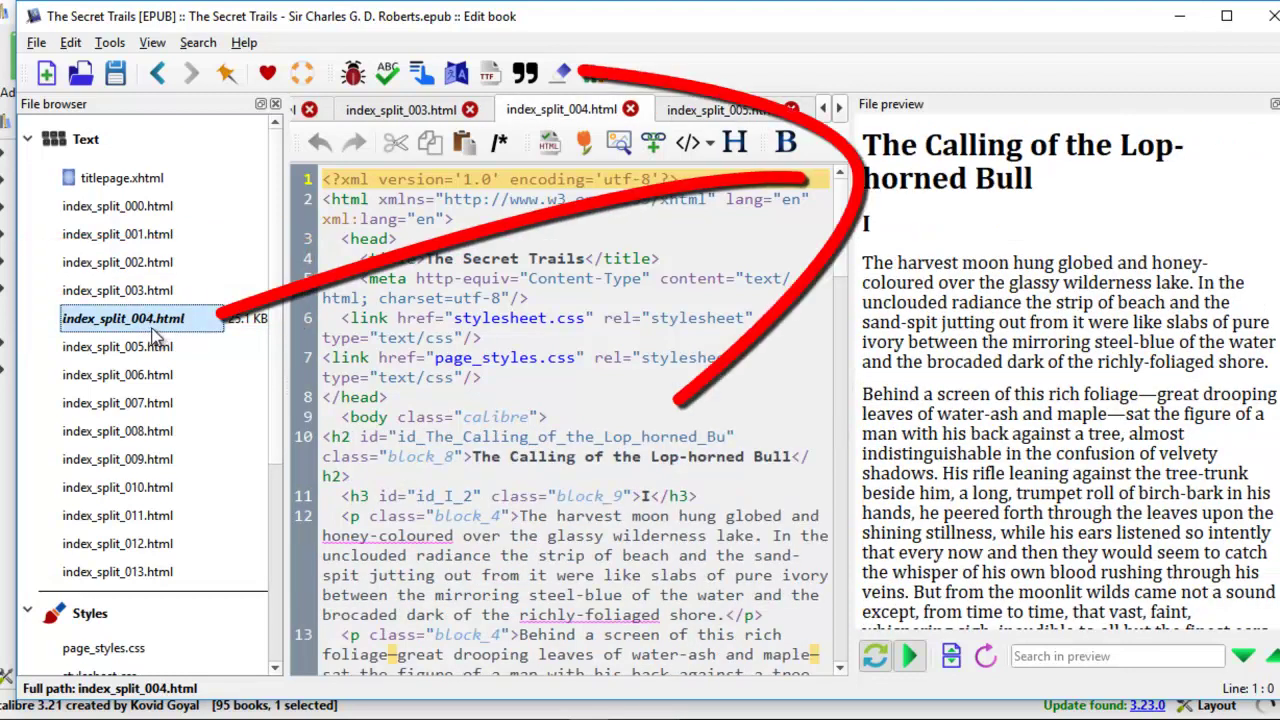
left_click(171, 352)
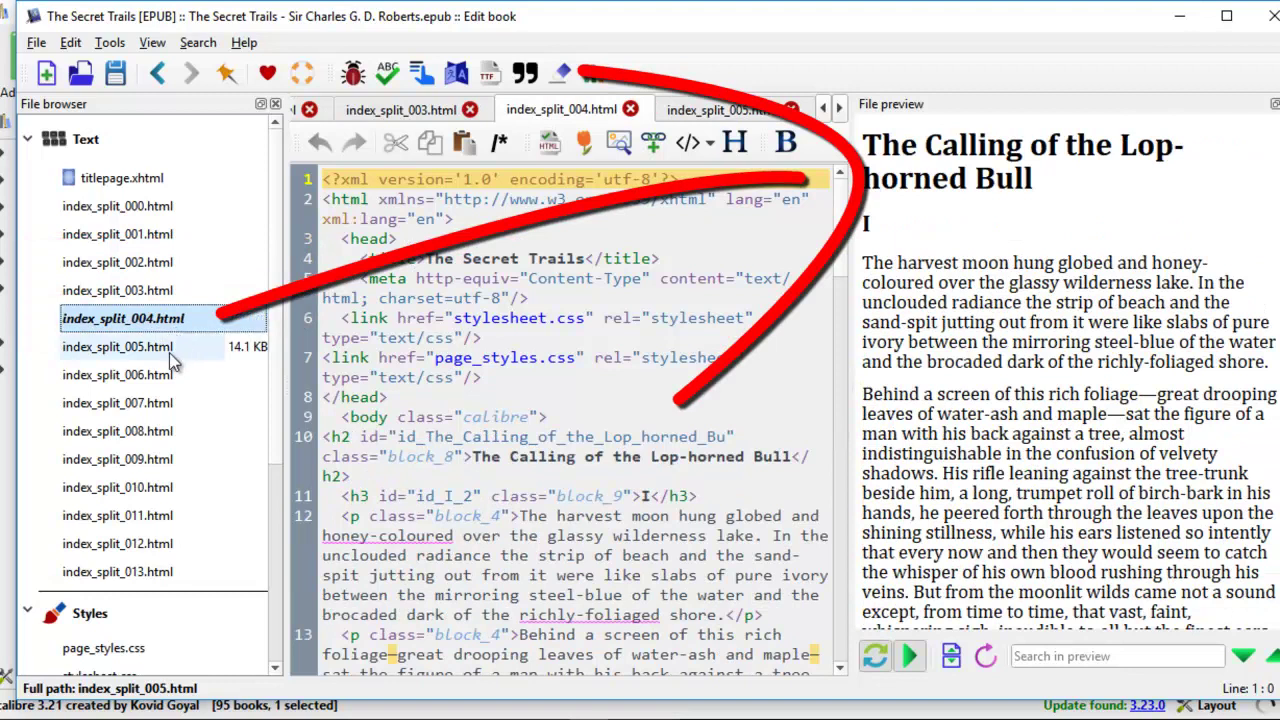
double_click(169, 352)
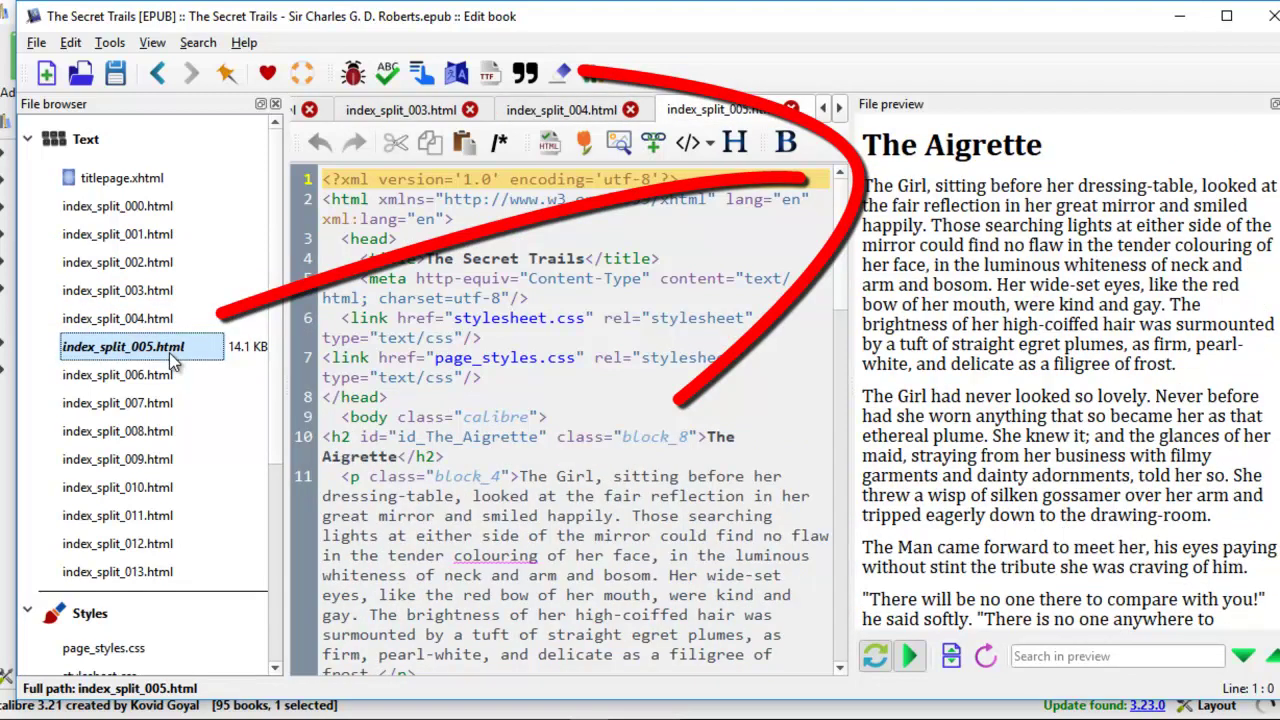
Open index_split_006.html, index_split_007.html and index_split_008.html to check each one for a chapter heading.
left_click(166, 378)
double_click(166, 378)
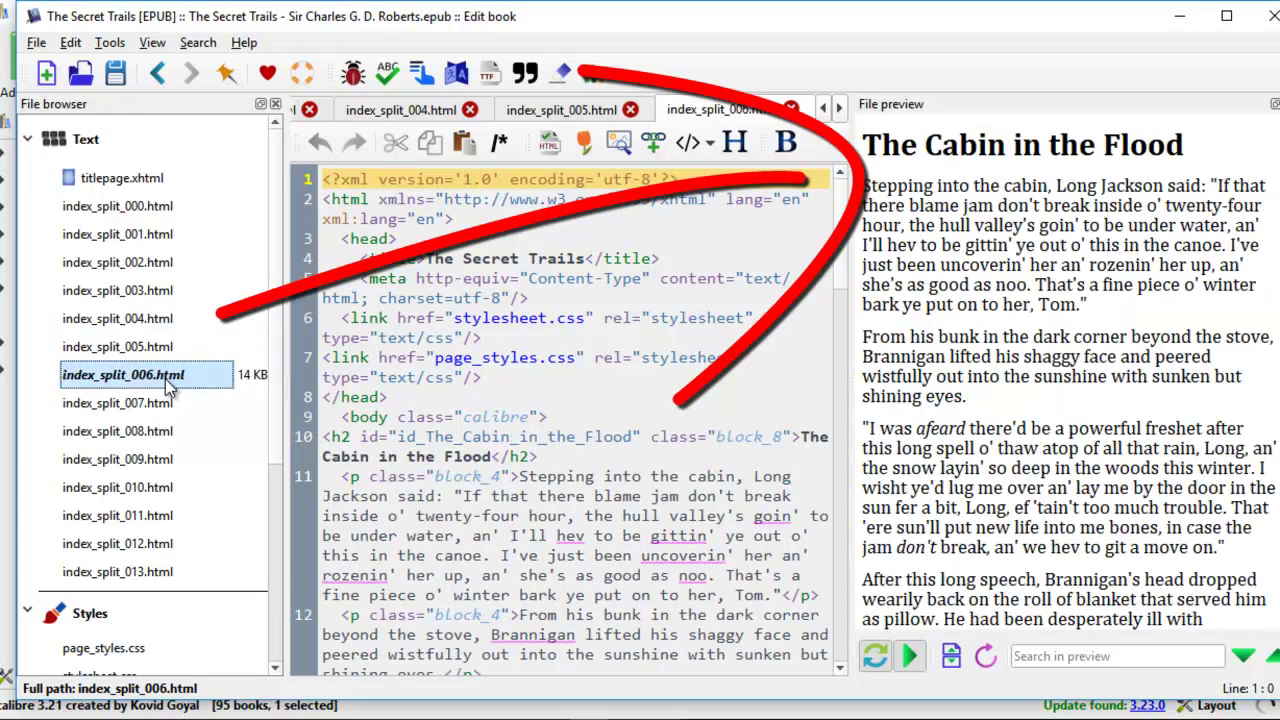
left_click(162, 405)
double_click(160, 407)
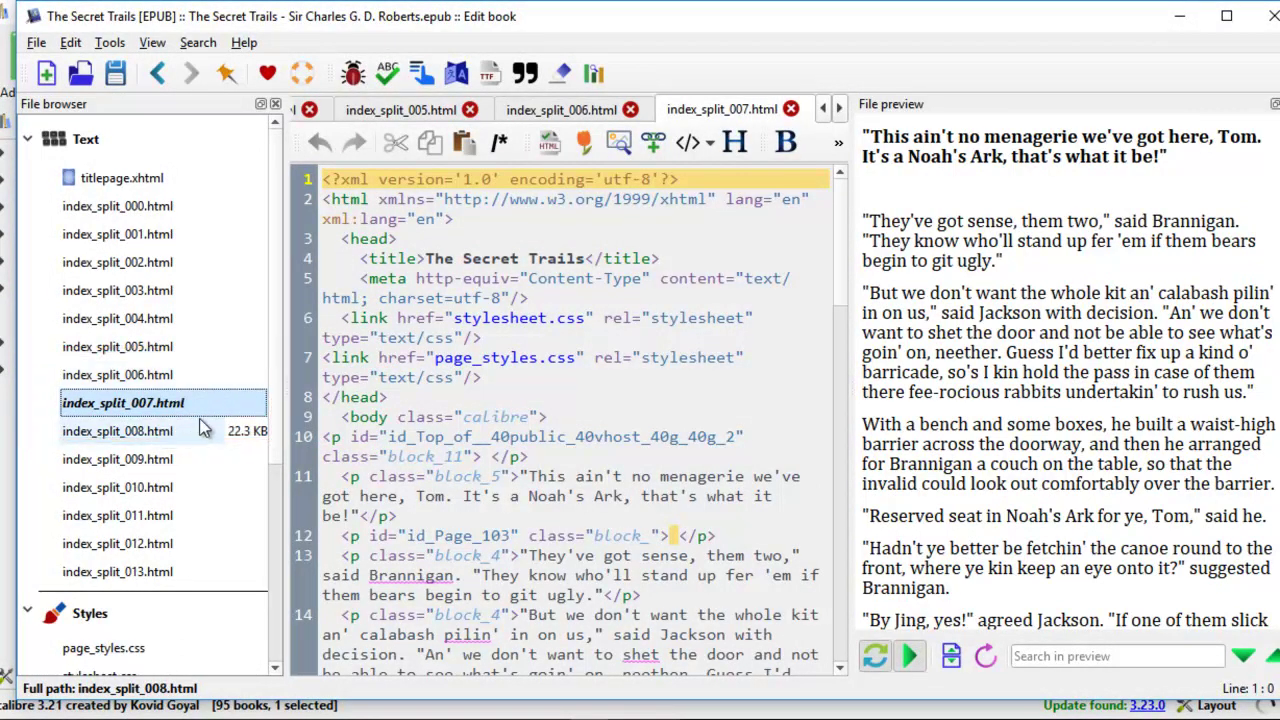
double_click(152, 433)
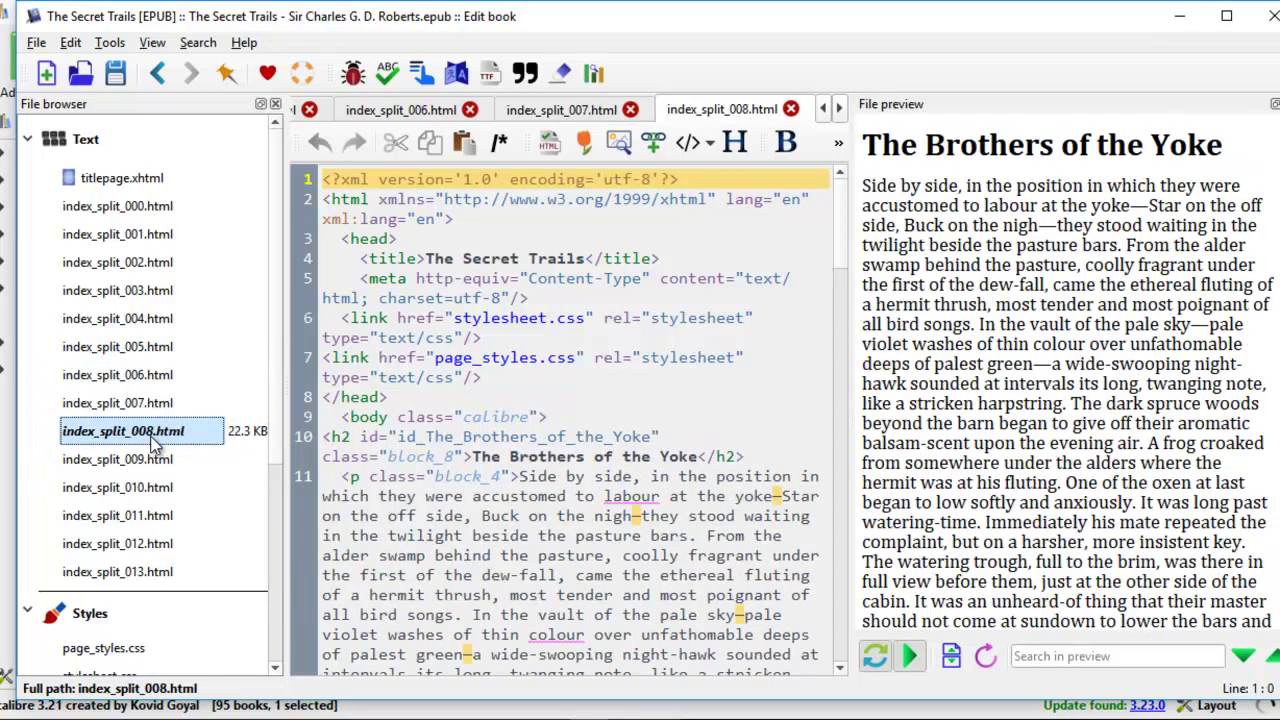
Open index_split_009.html through index_split_013.html in turn and inspect how each file begins.
left_click(150, 463)
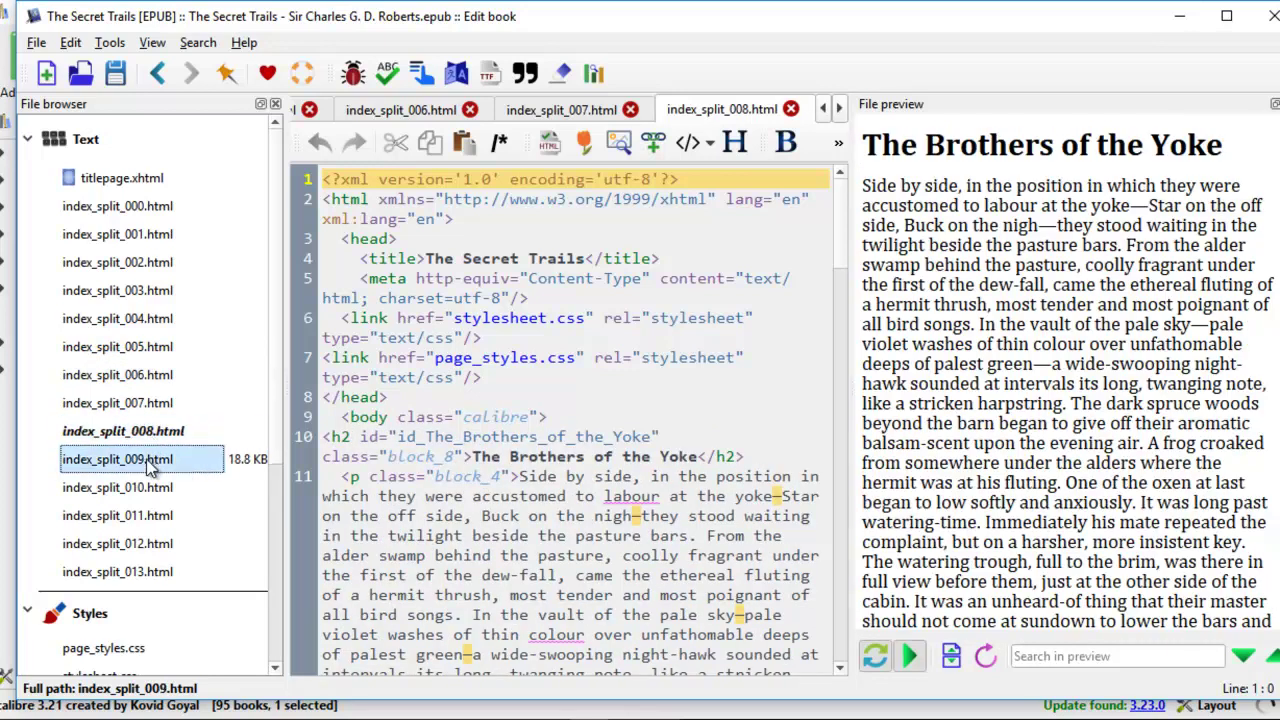
double_click(148, 462)
double_click(150, 487)
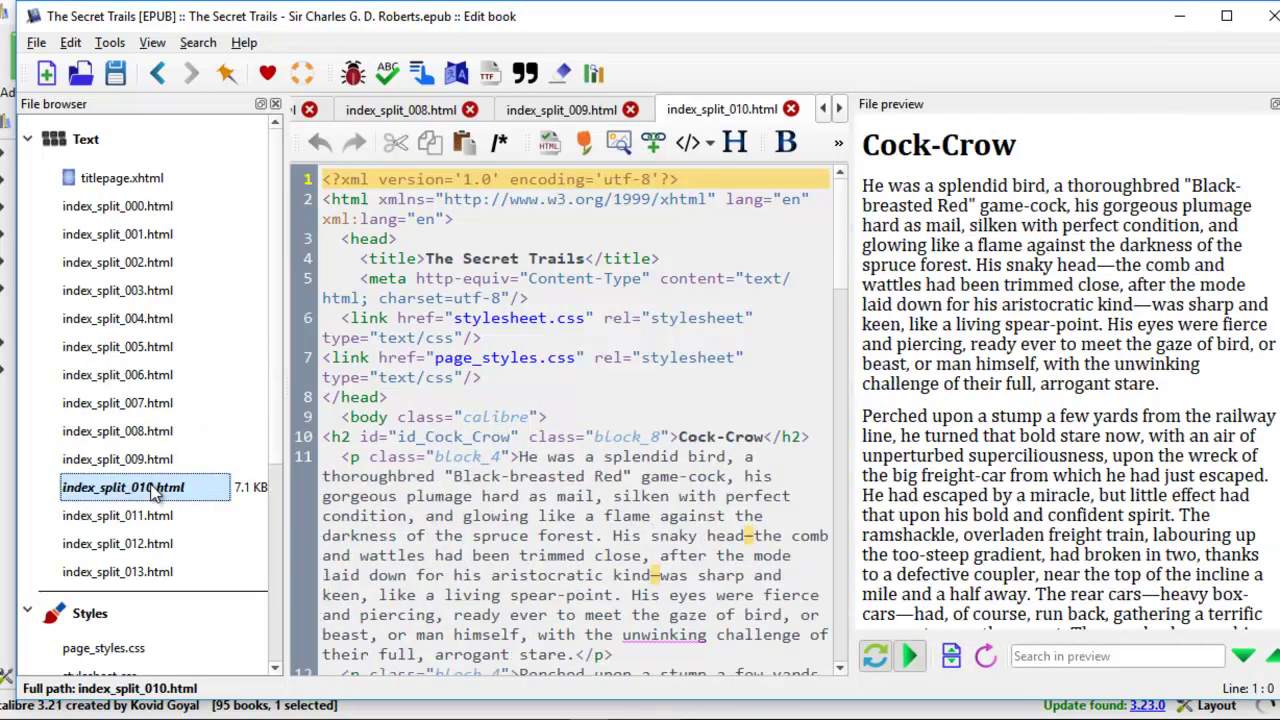
double_click(156, 515)
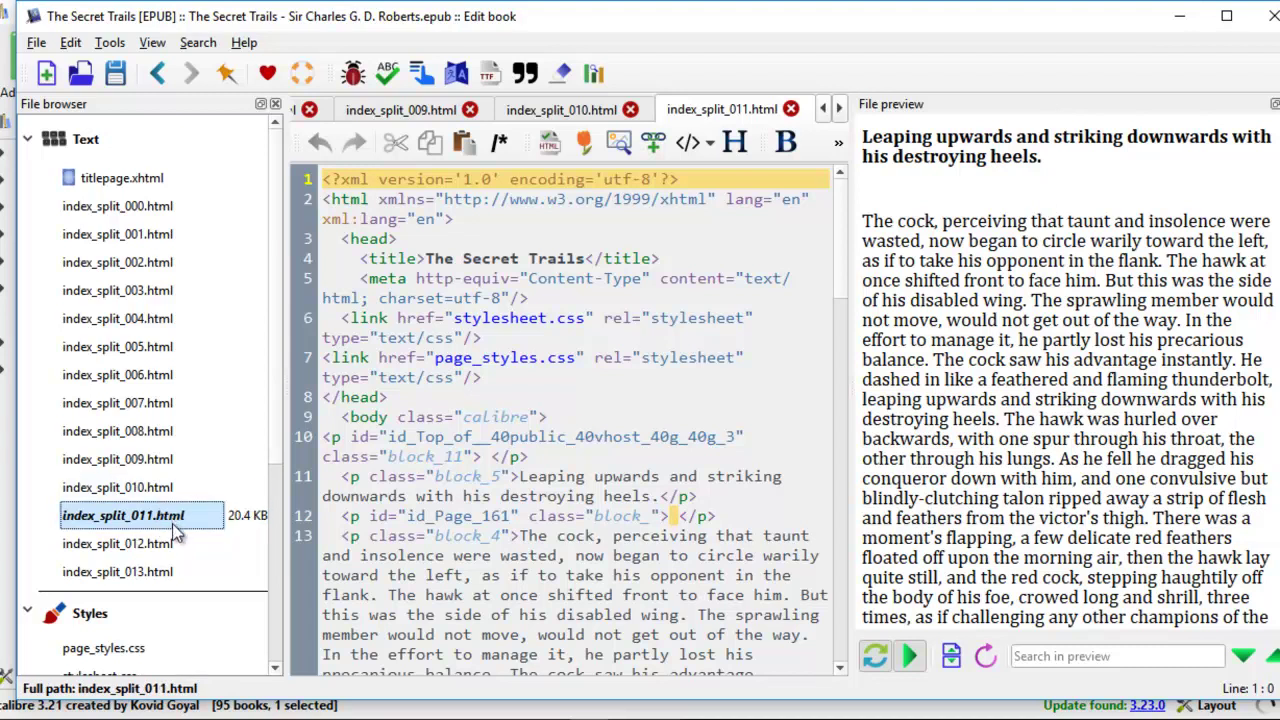
double_click(165, 543)
double_click(158, 572)
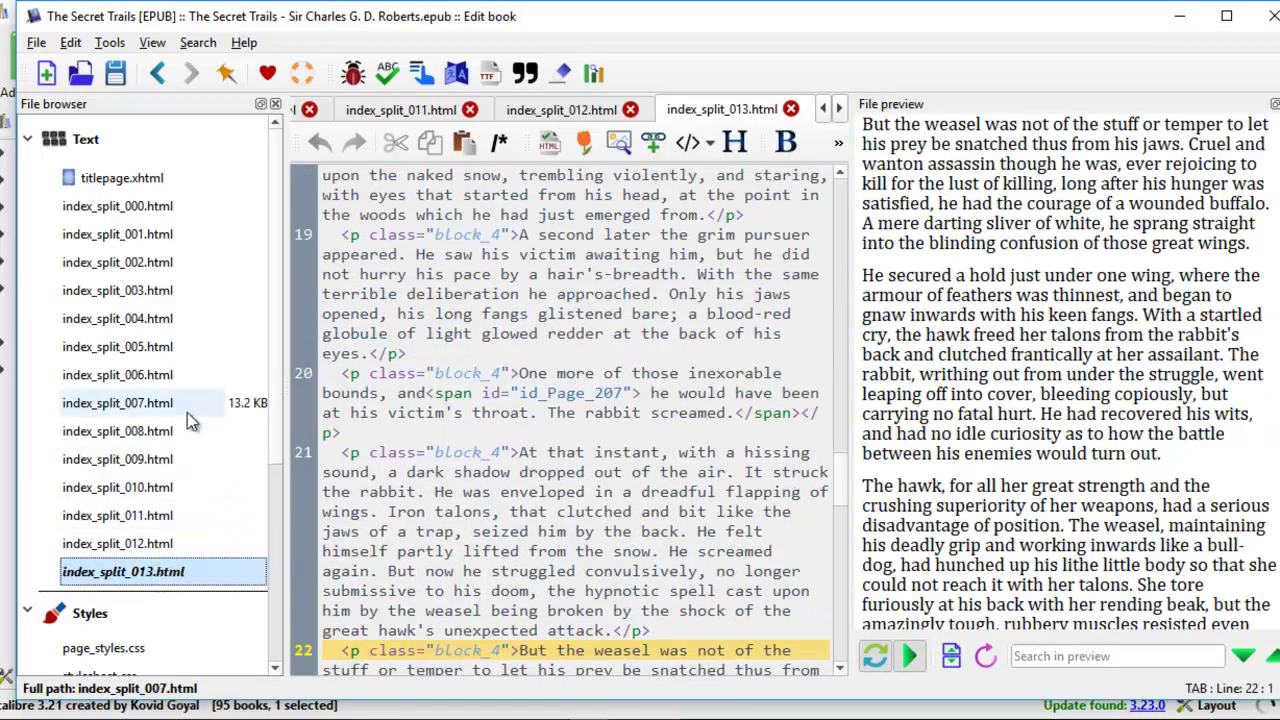
Return to index_split_000.html and index_split_001.html, and compare the "The Black Boar of Lonesome Water" heading code with its preview.
left_click(147, 208)
double_click(147, 207)
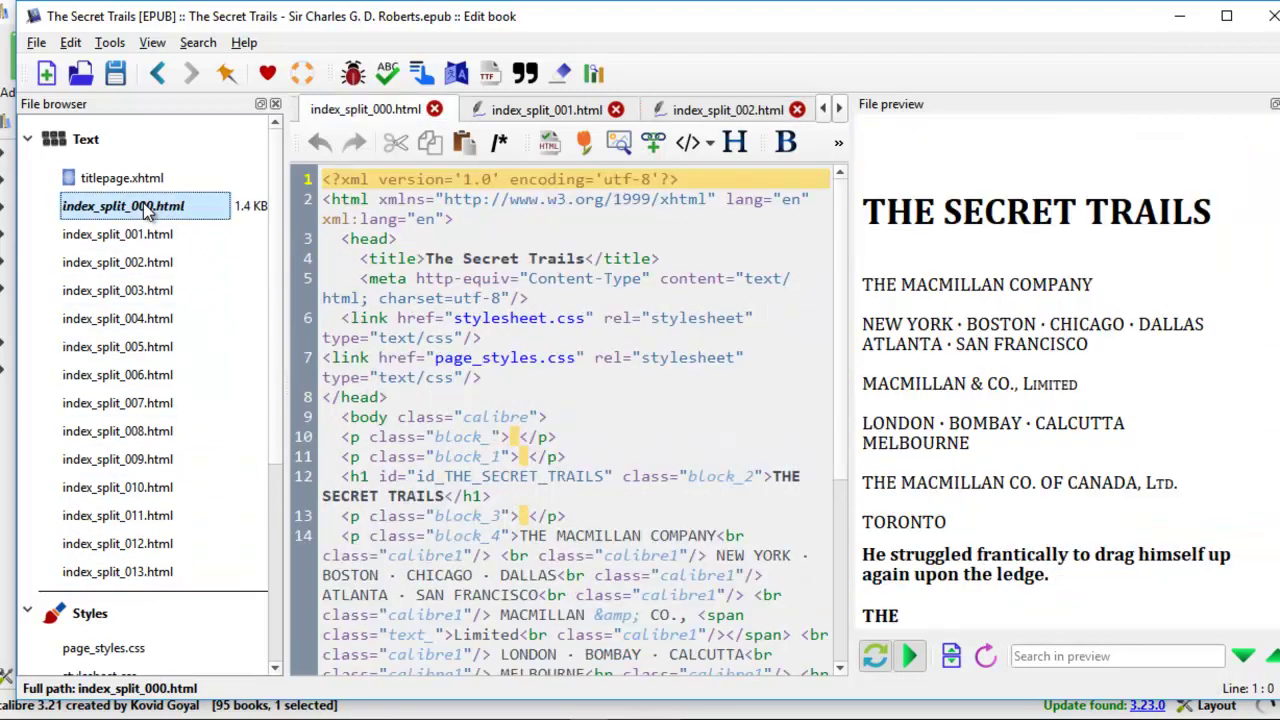
double_click(143, 236)
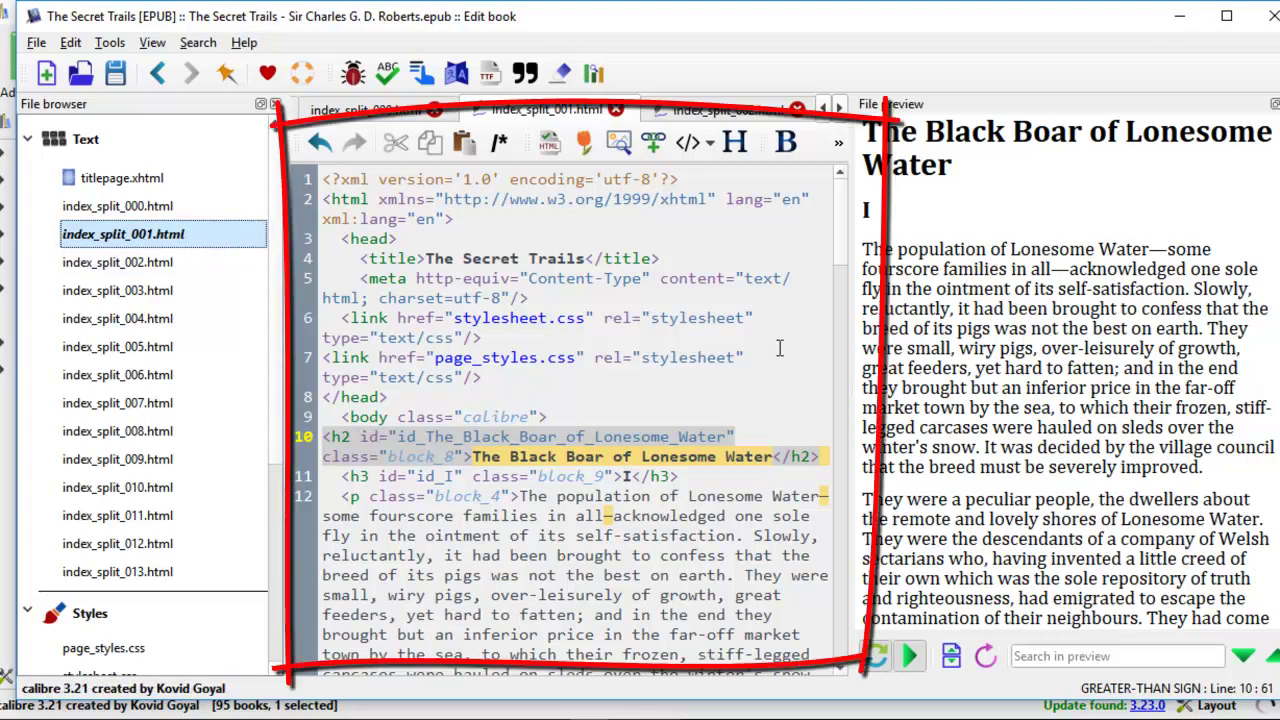
left_click(727, 580)
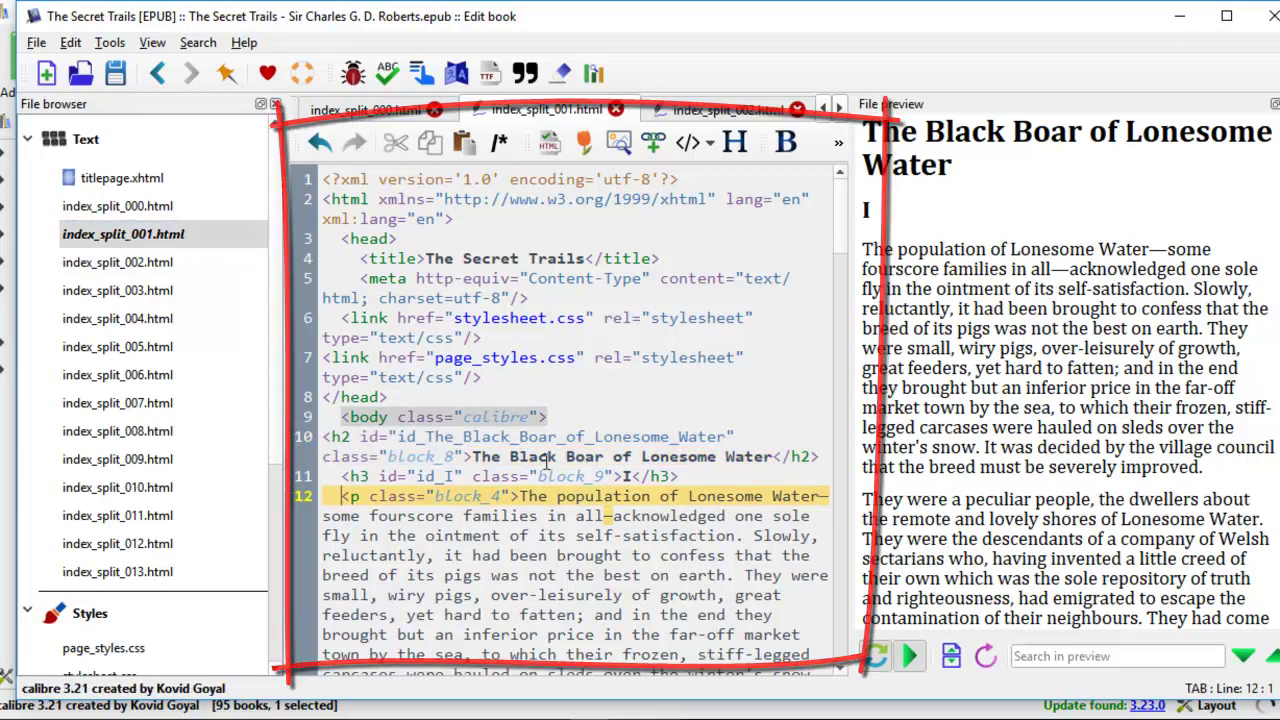
left_click(545, 456)
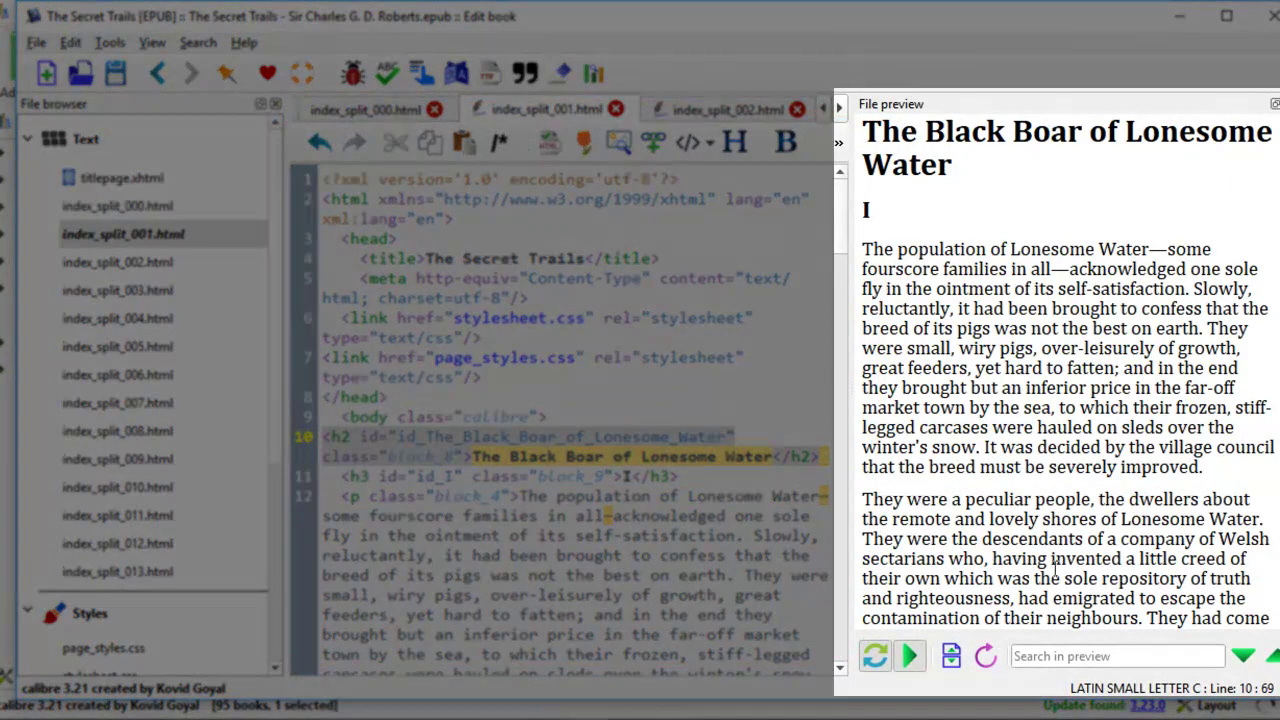
left_click(1015, 133)
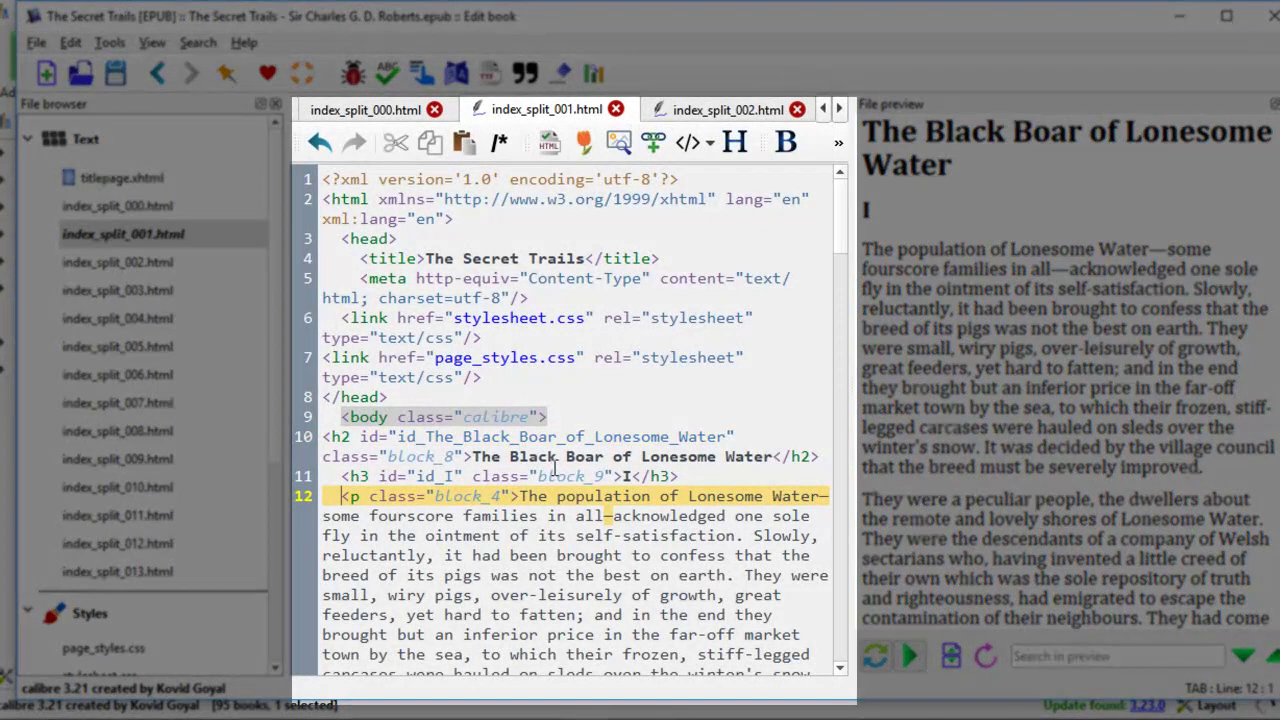
left_click(551, 476)
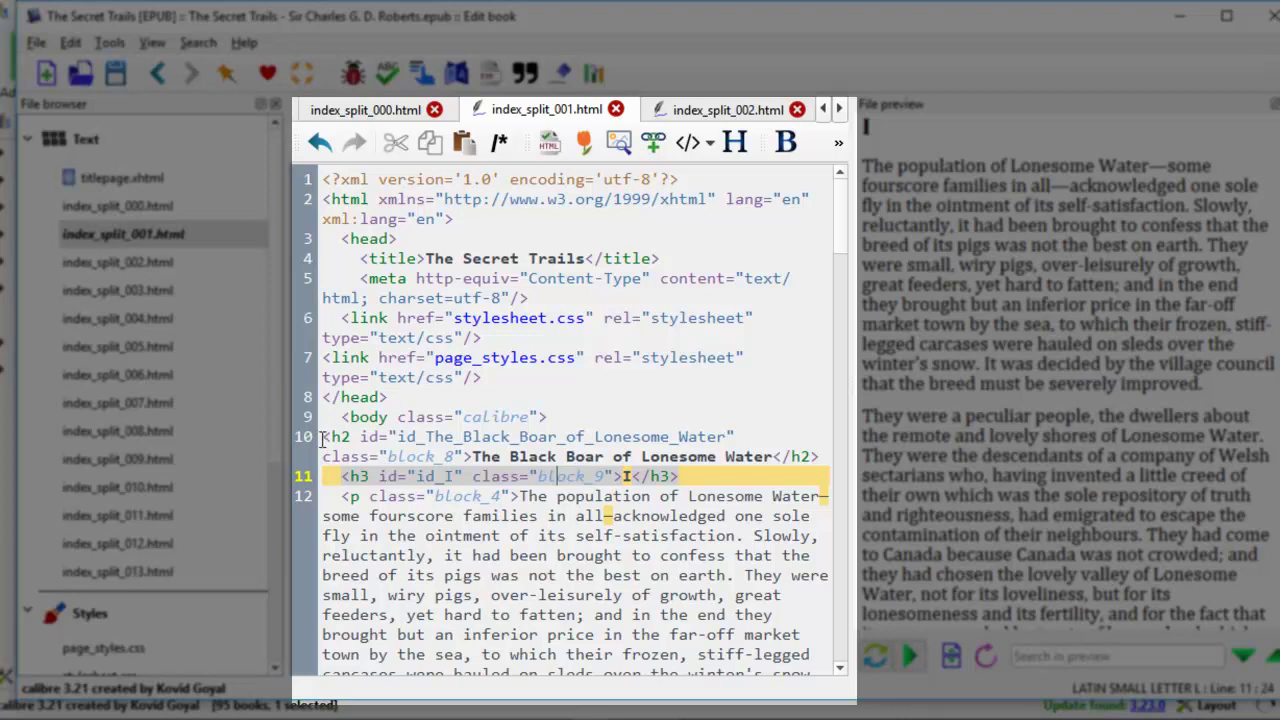
left_click(322, 437)
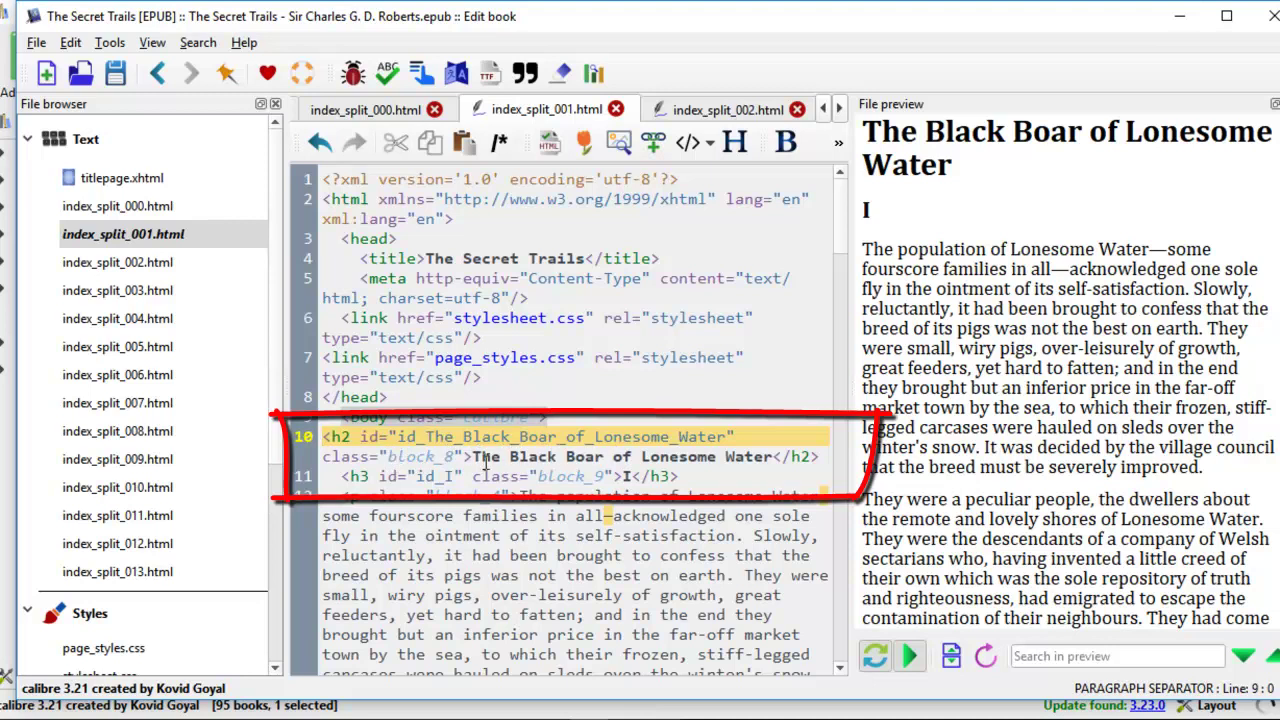
Insert "Chapter 1 " before "The Black Boar of Lonesome Water" in the h2 heading of index_split_001.html.
left_click(473, 456)
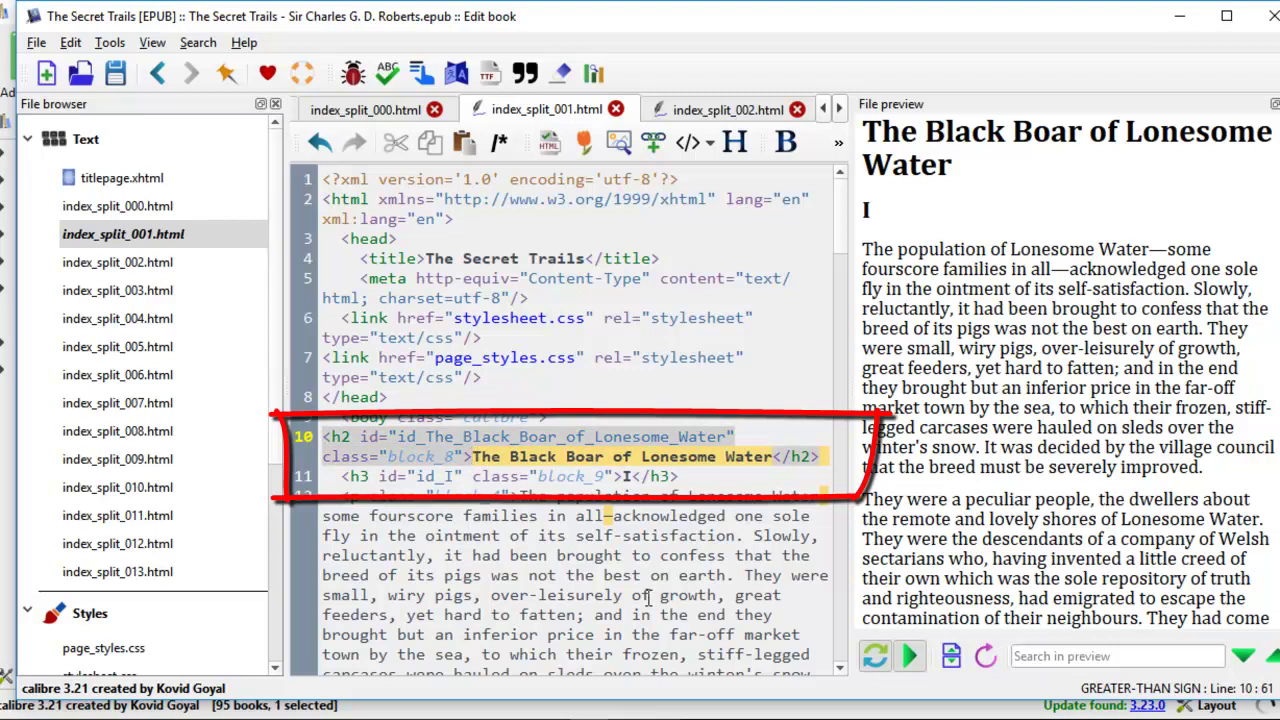
type("Ch")
key("BackSpace")
type("hapter 1")
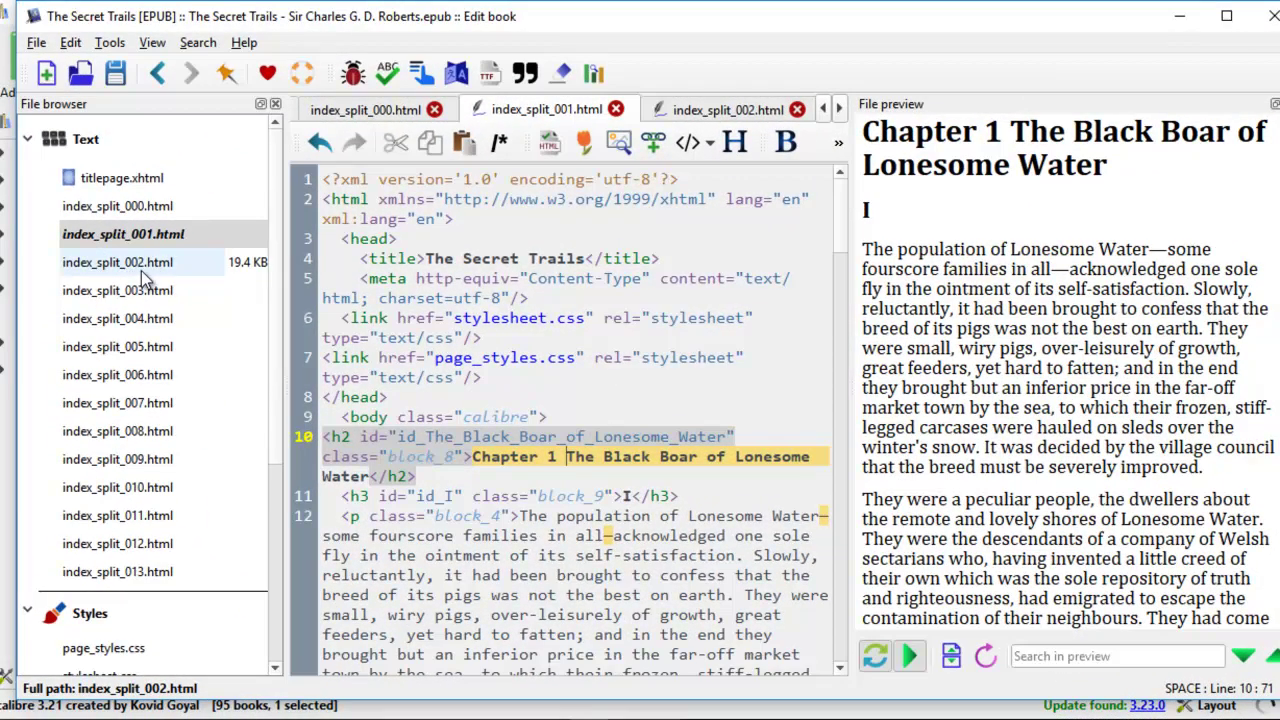
Open index_split_002.html and insert "Chapter 2 " before "The Dog that saved the Bridge" in its h2 heading.
left_click(146, 272)
double_click(146, 267)
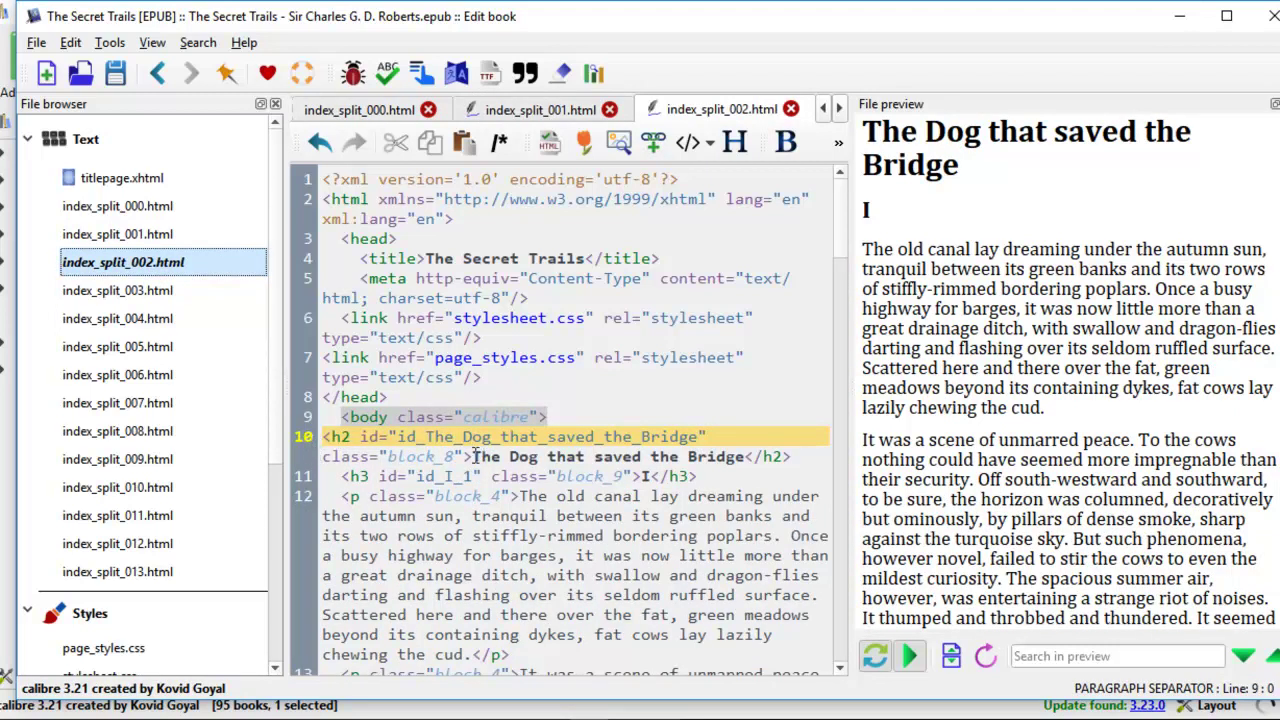
left_click(466, 456)
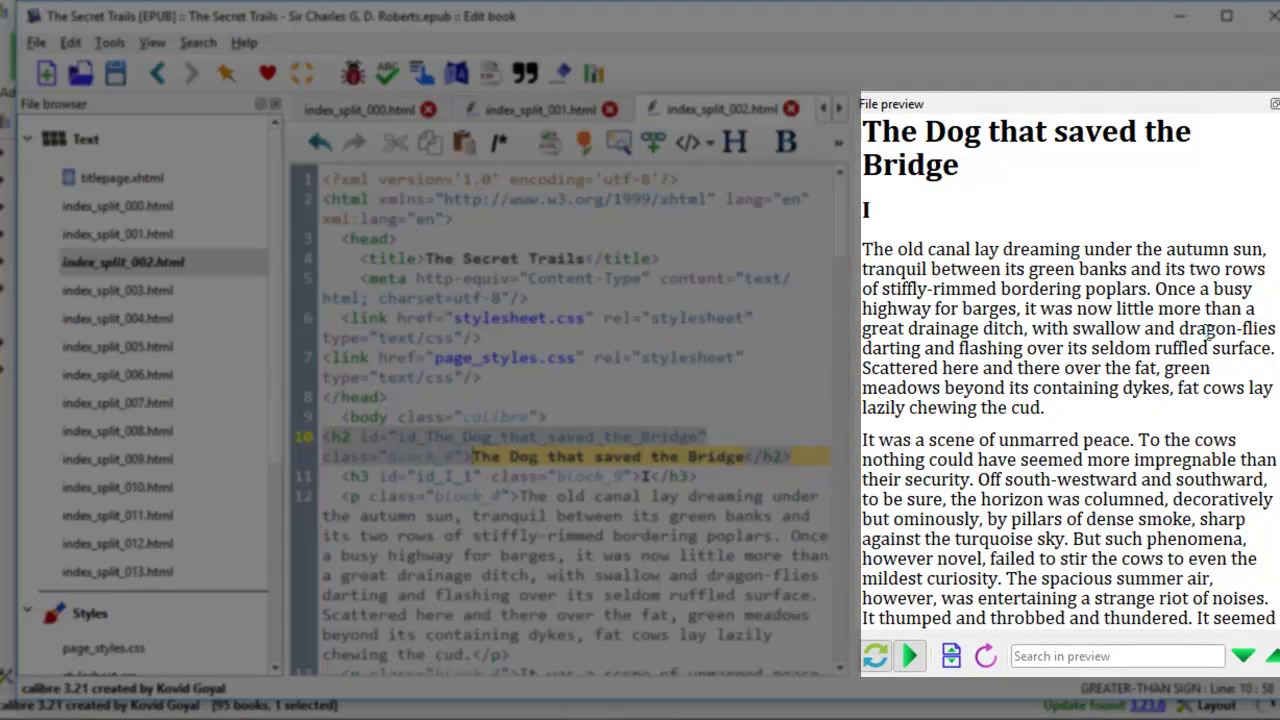
left_click(475, 458)
type("Chapte")
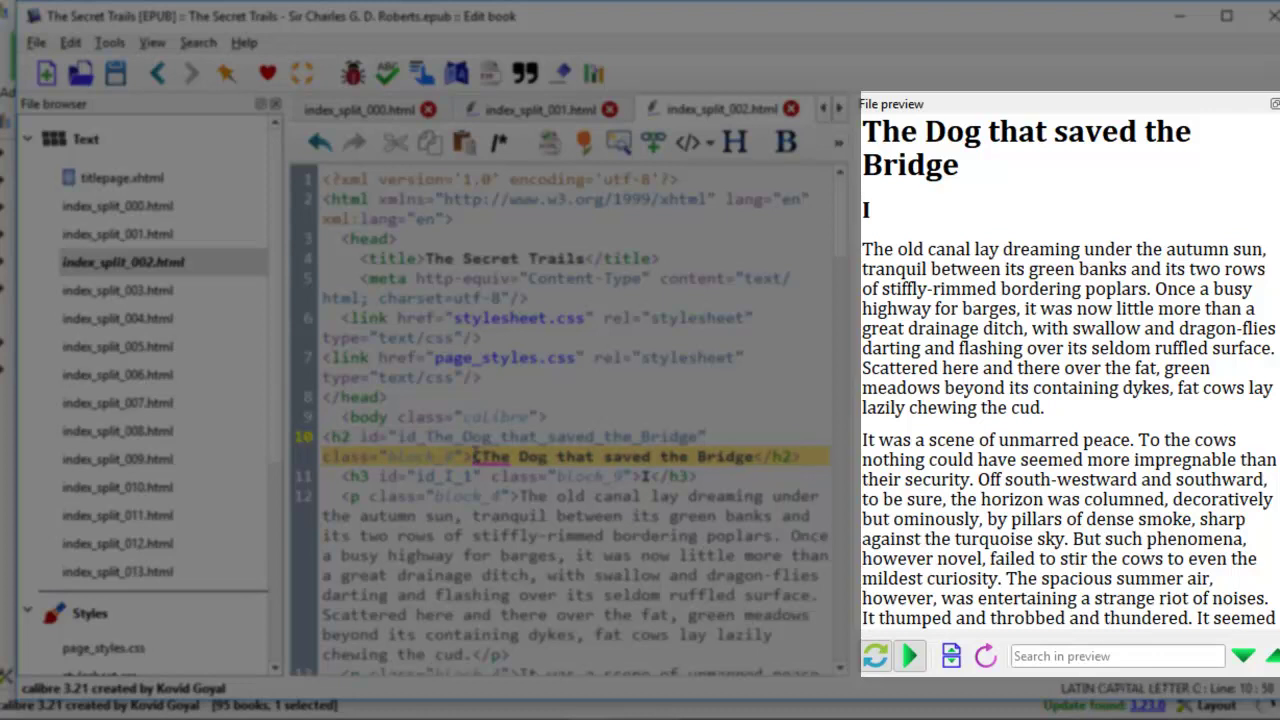
type("r 2")
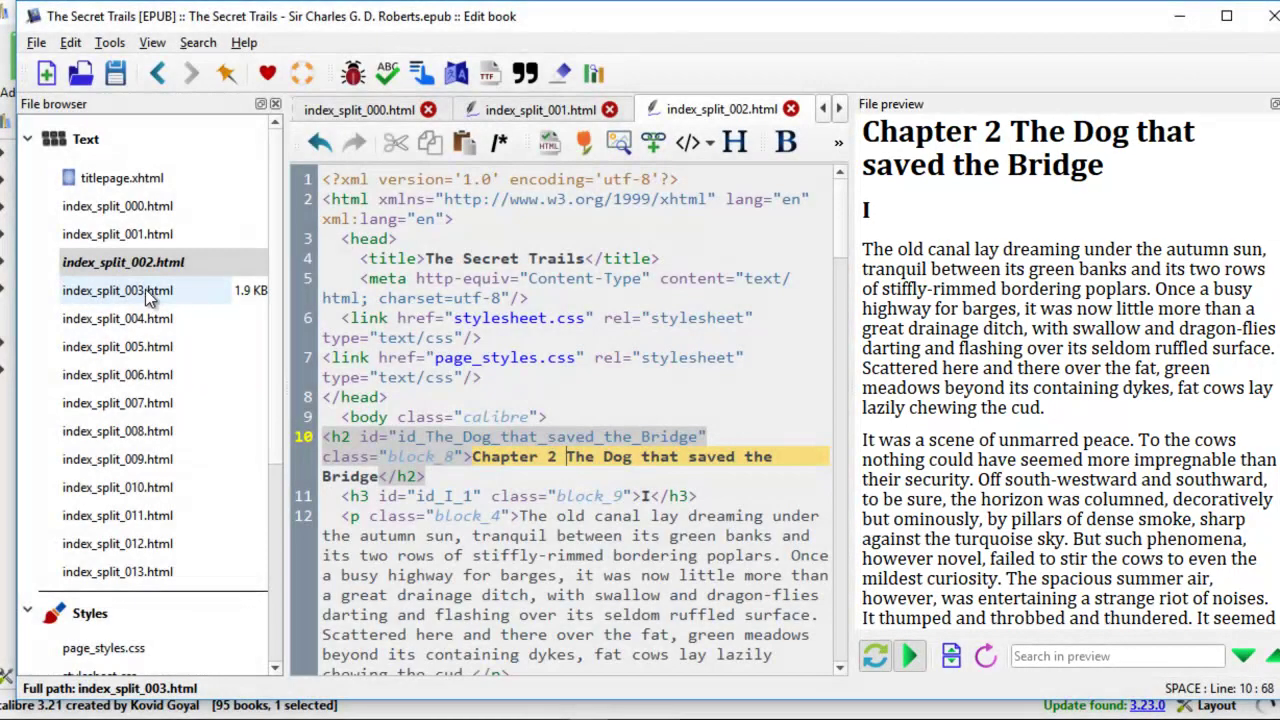
Check index_split_003.html for a heading, and insert "Chapter 3 " before "The Calling of the Lop-horned Bull" in the h2 heading of index_split_004.html.
double_click(147, 297)
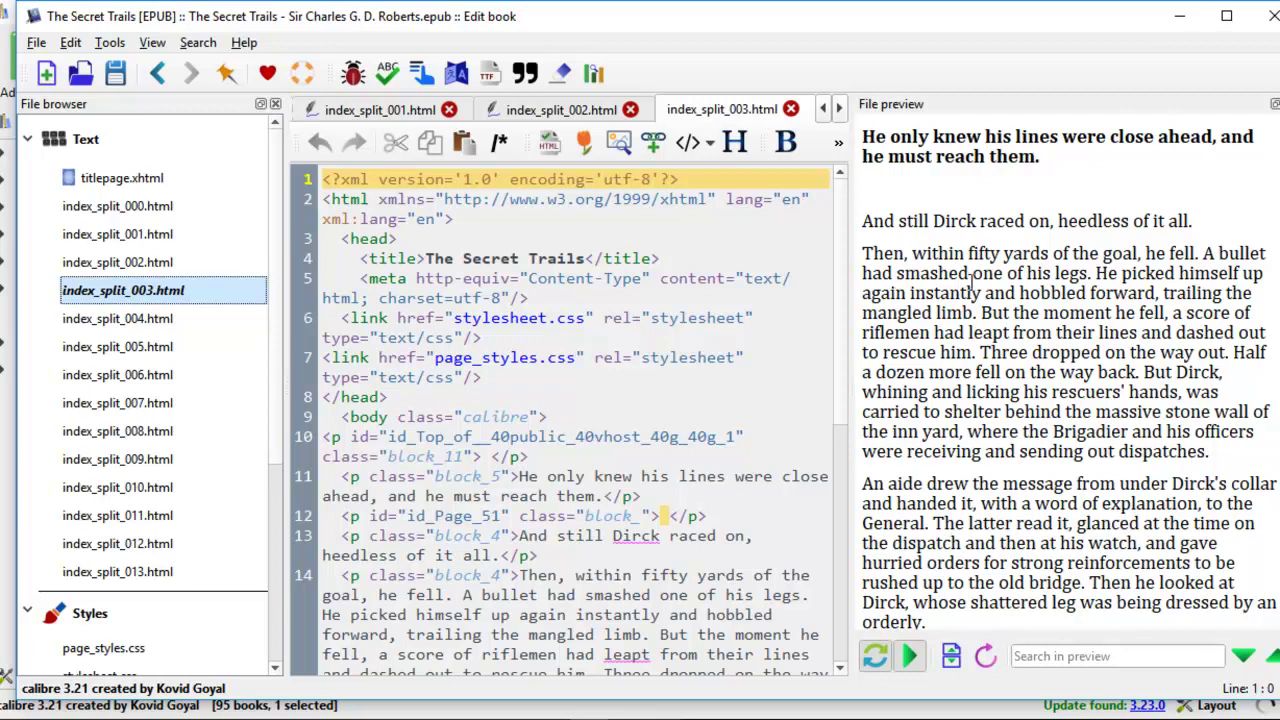
double_click(146, 318)
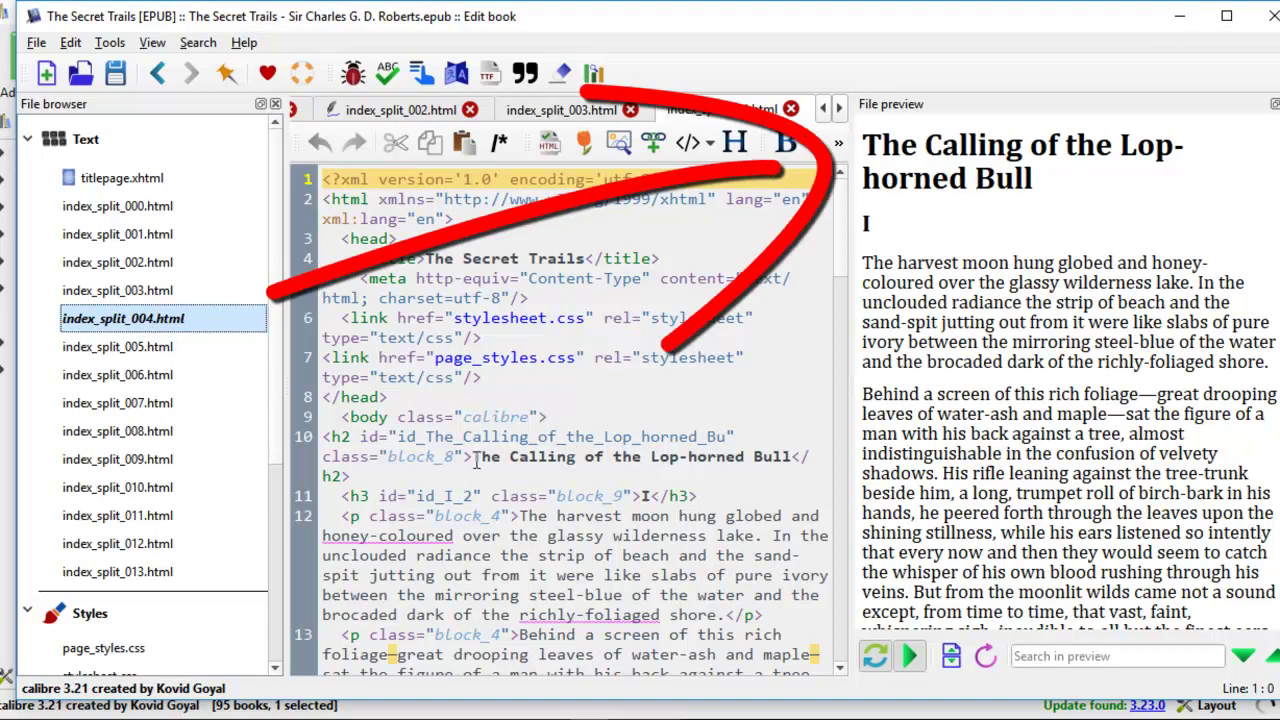
left_click(476, 457)
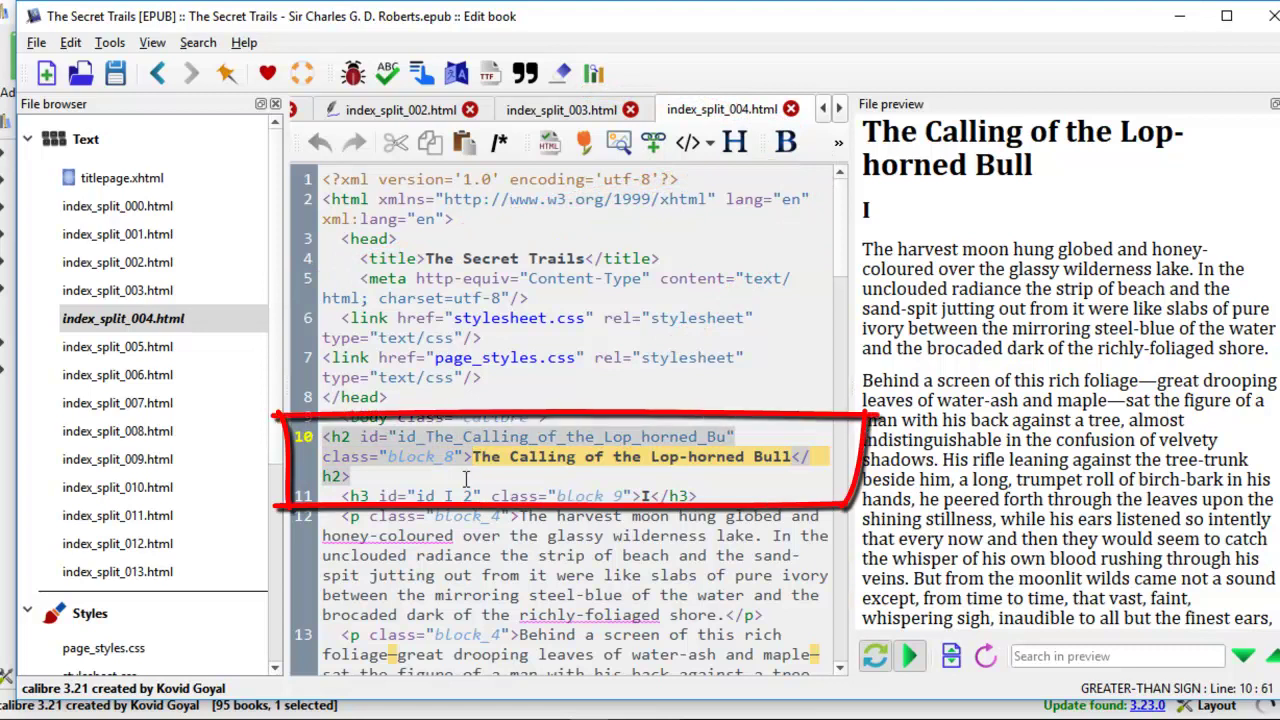
type("Chapter ")
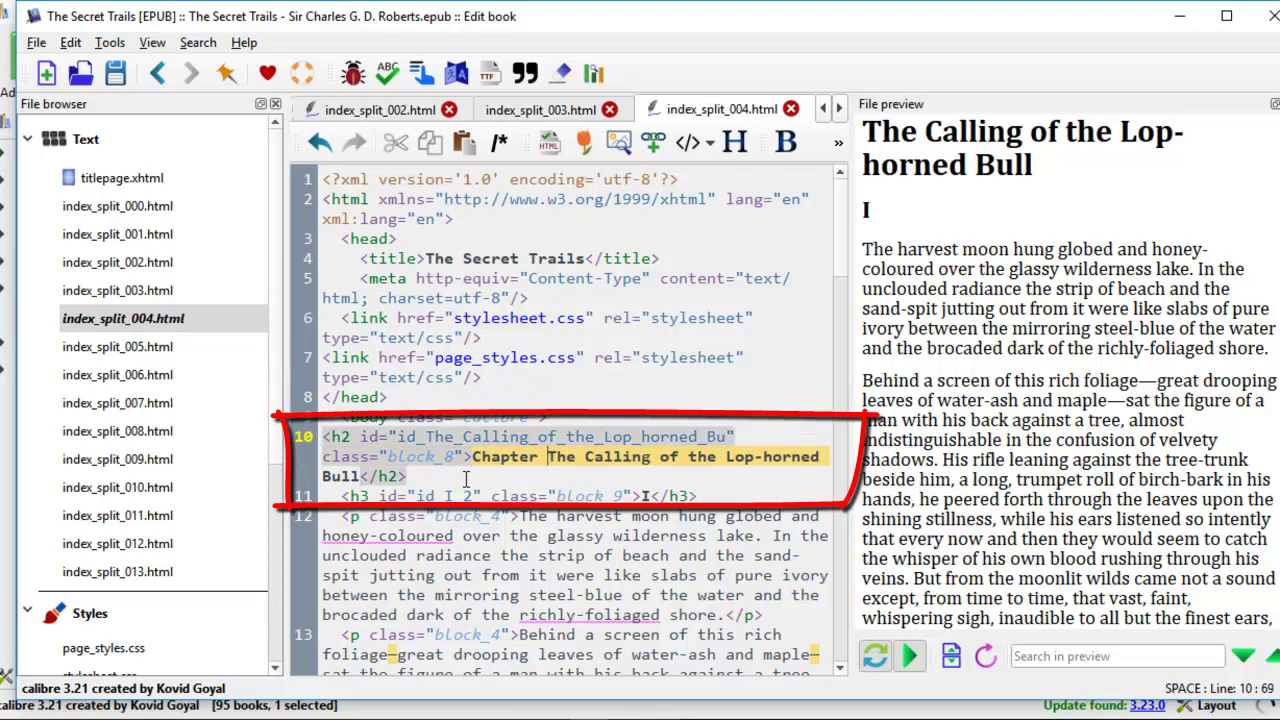
type("3")
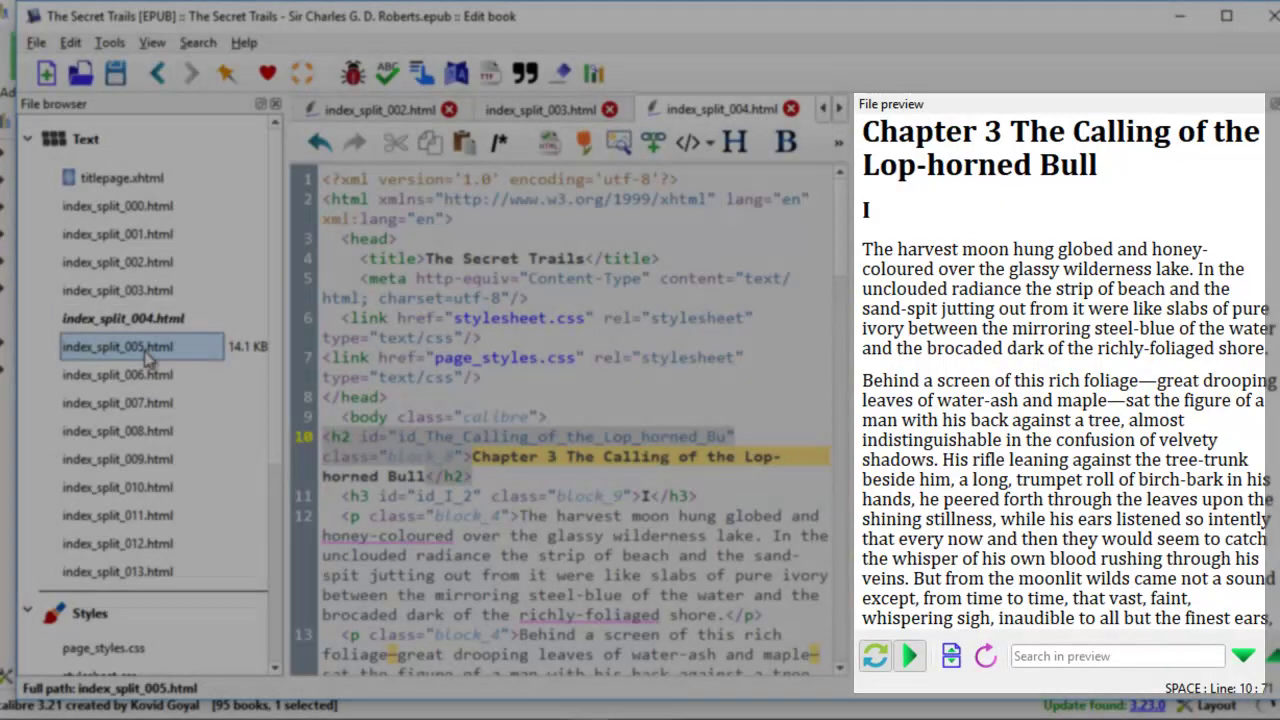
Open index_split_005.html and insert "Chapter 4 " before "The Aigrette" in its h2 heading.
double_click(145, 352)
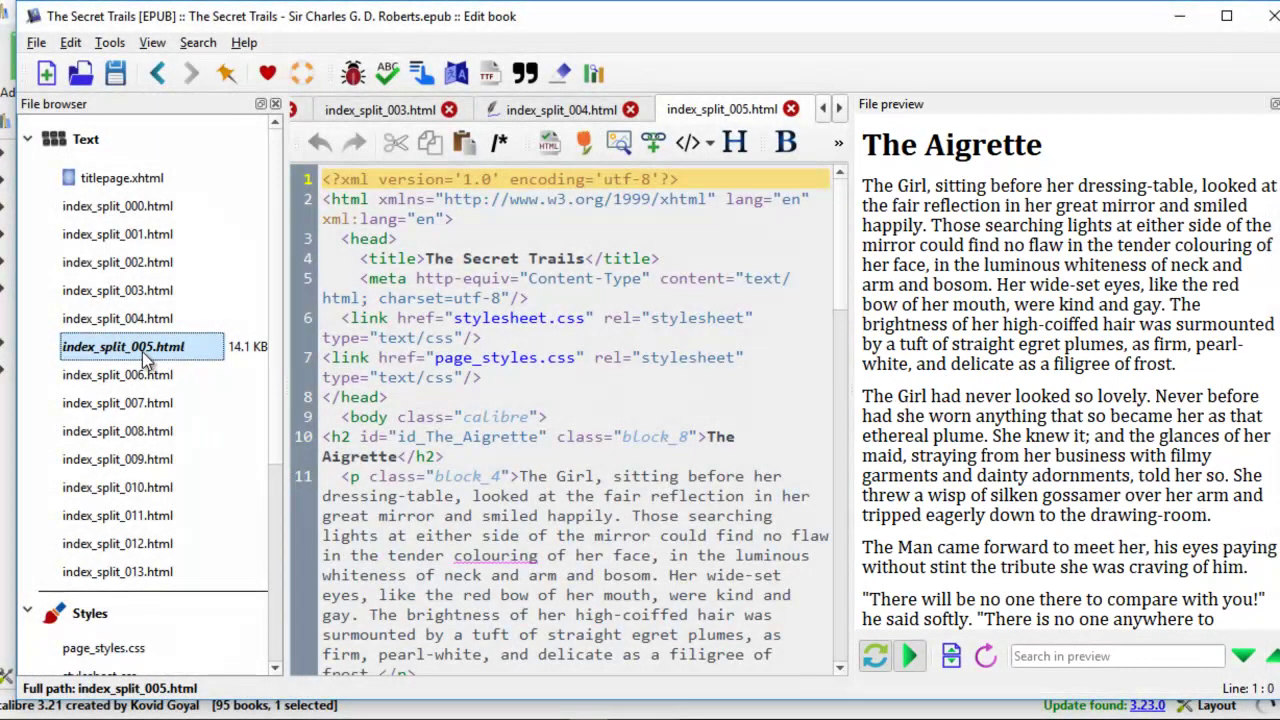
left_click(385, 456)
left_click_drag(385, 456, 446, 457)
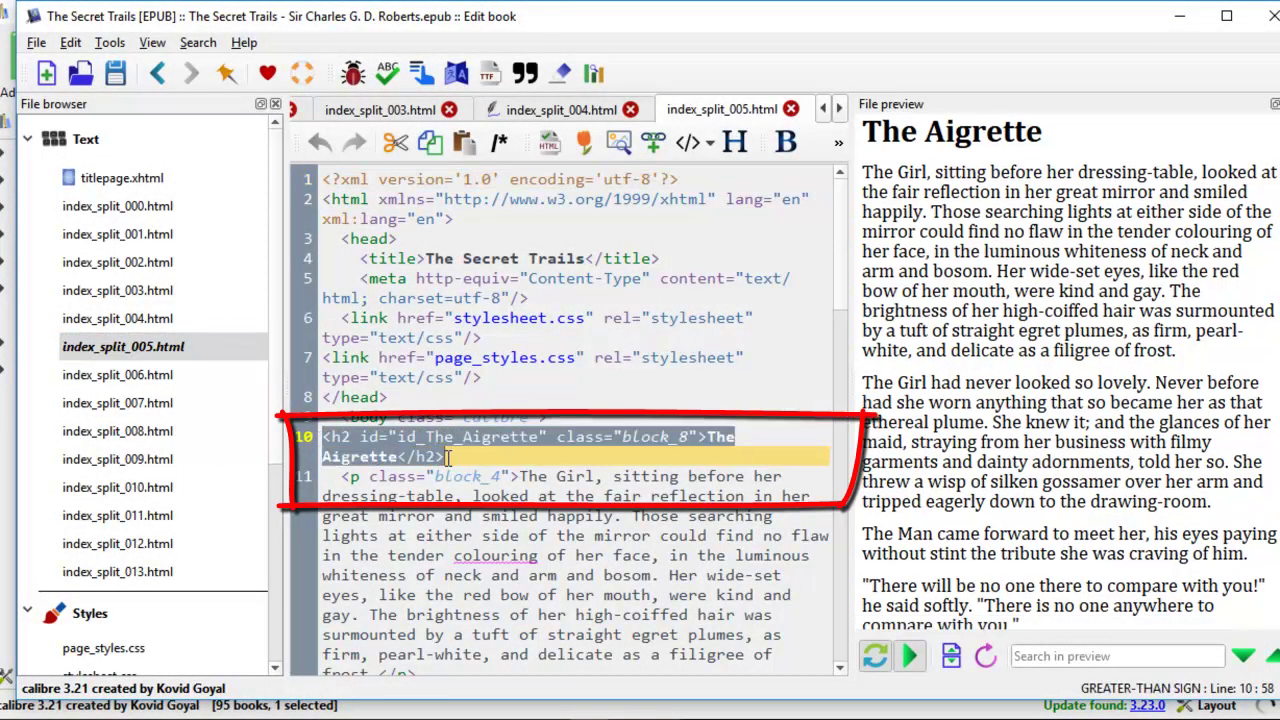
left_click(706, 437)
type("Chapter ")
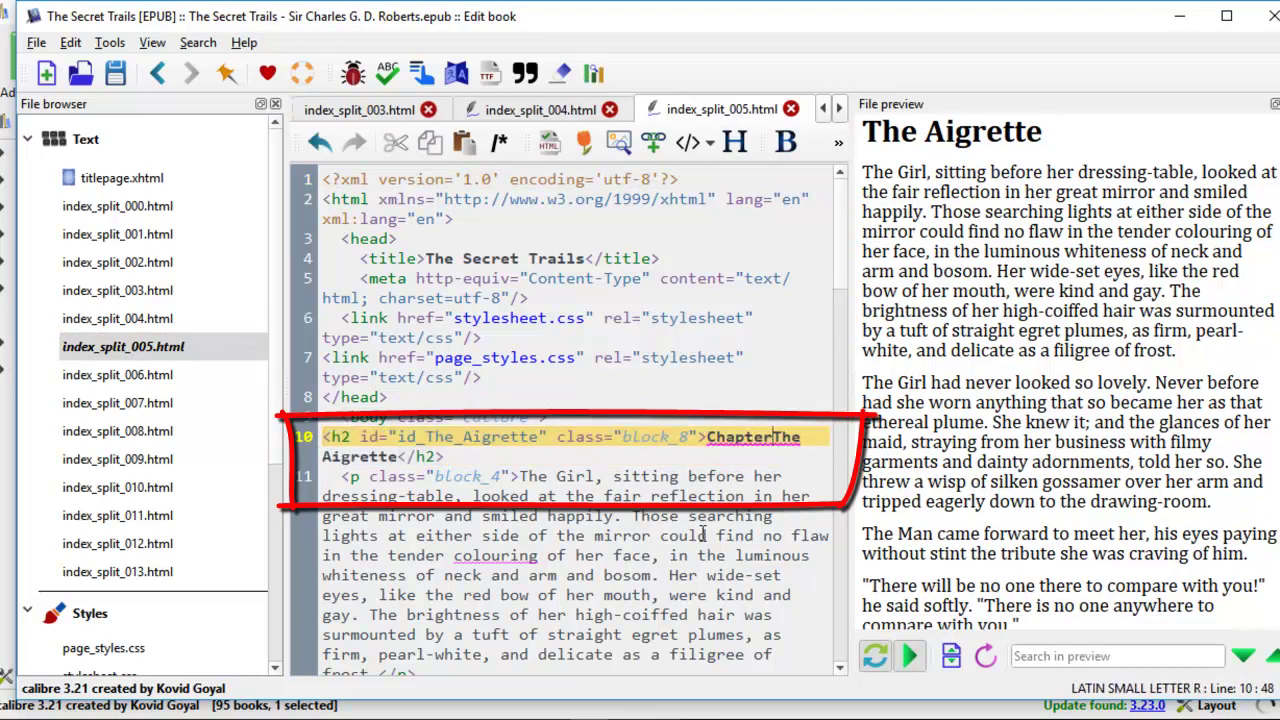
type("4")
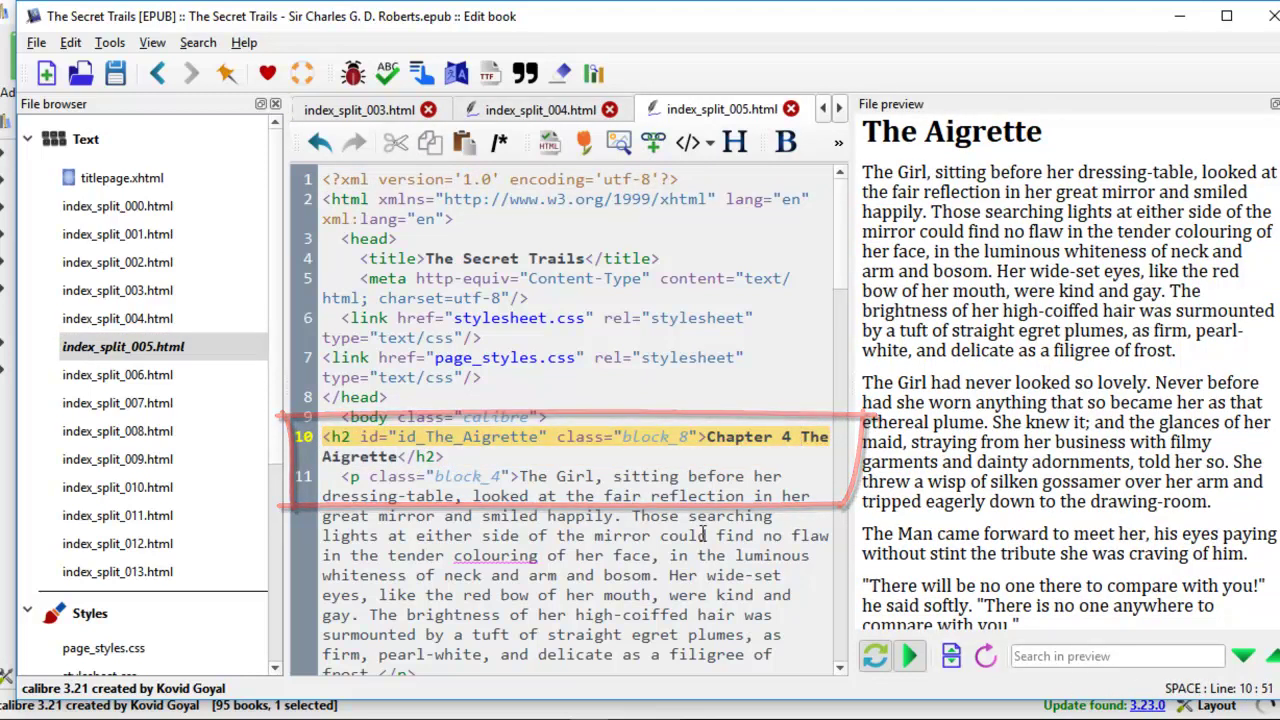
Open index_split_006.html and insert "Chapter 5 " before "The Cabin in the Flood" in its h2 heading.
left_click(160, 378)
double_click(165, 388)
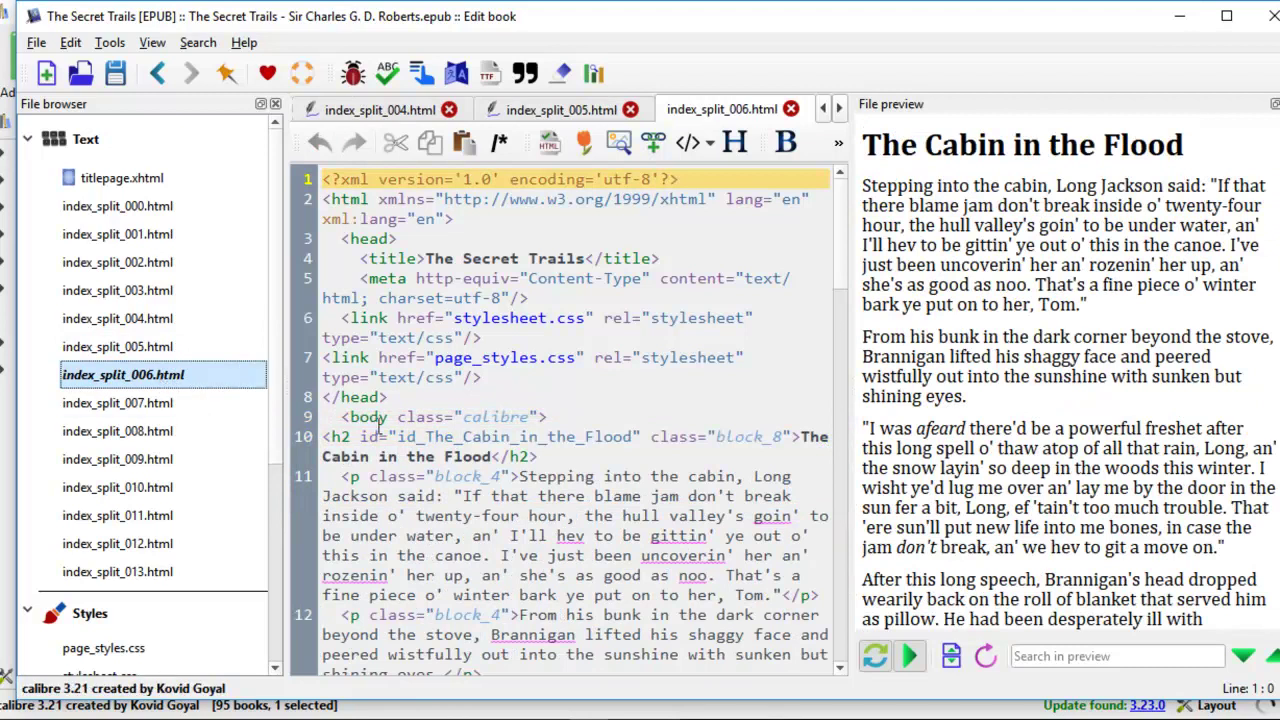
left_click_drag(320, 440, 540, 457)
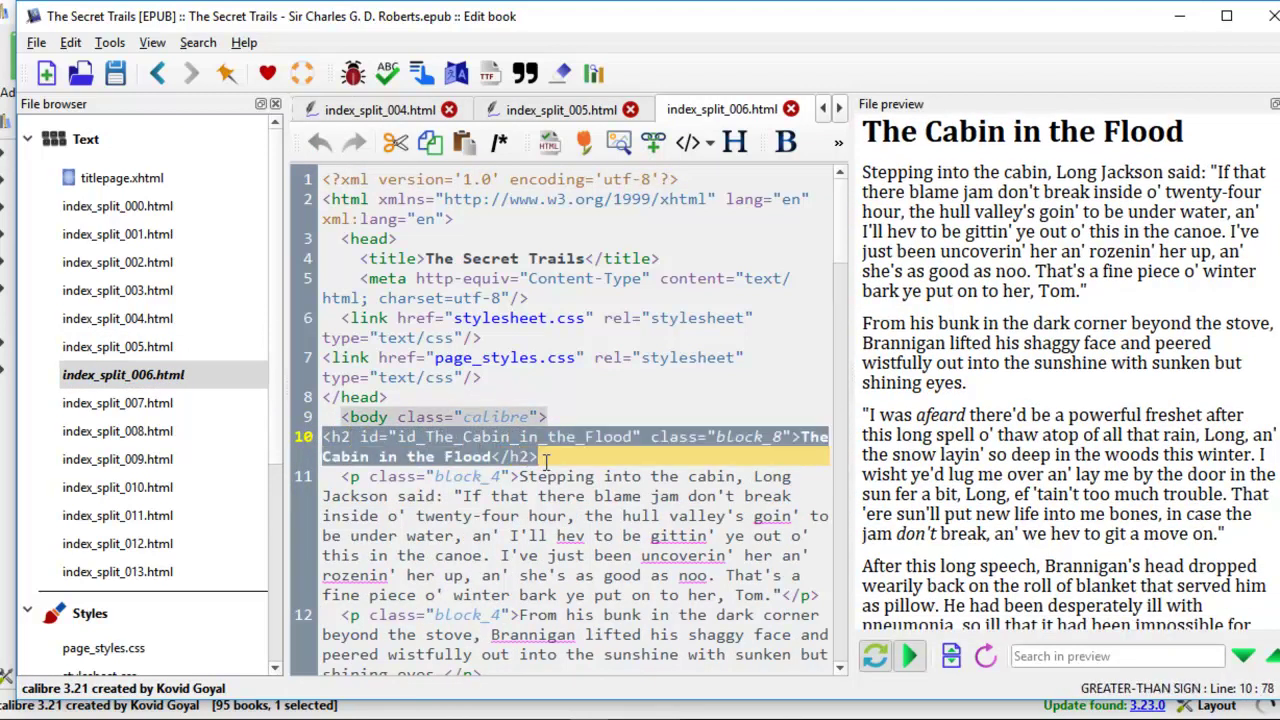
left_click(803, 436)
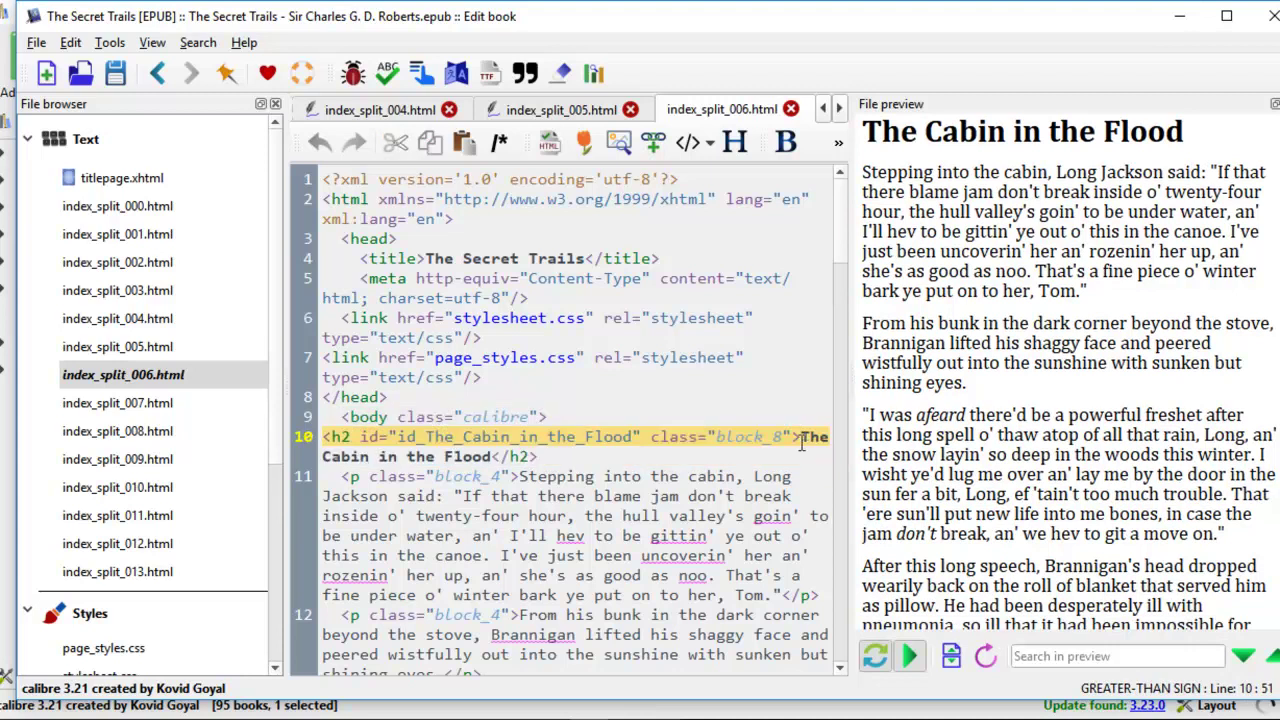
type("Chapter ")
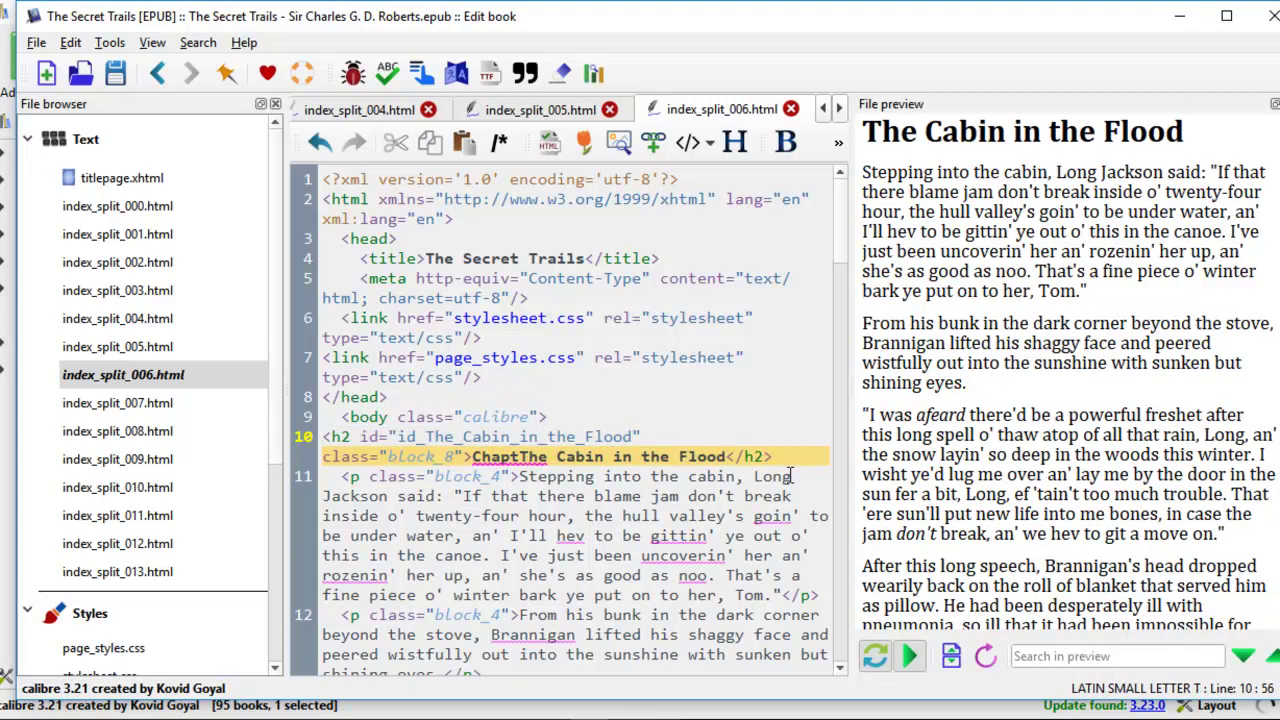
type("5")
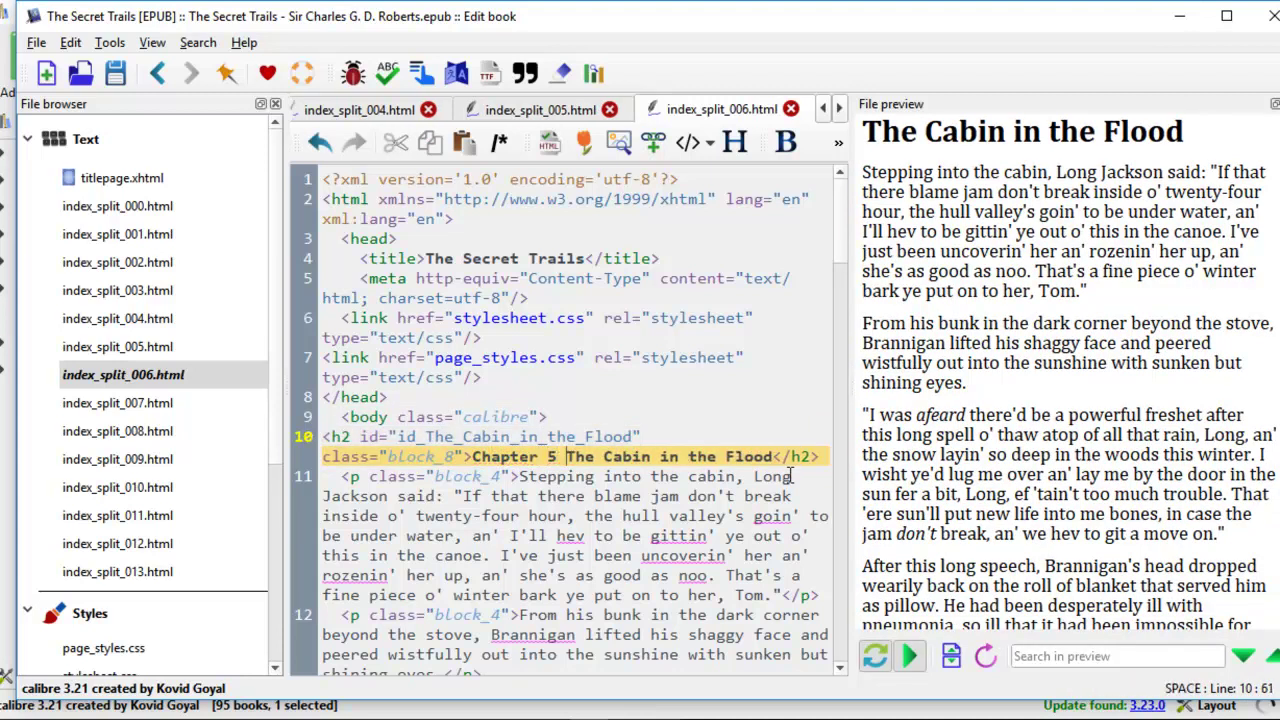
Check index_split_007.html for a heading, and insert "Chapter 6 " before "The Brothers of the Yoke" in the h2 heading of index_split_008.html.
double_click(156, 408)
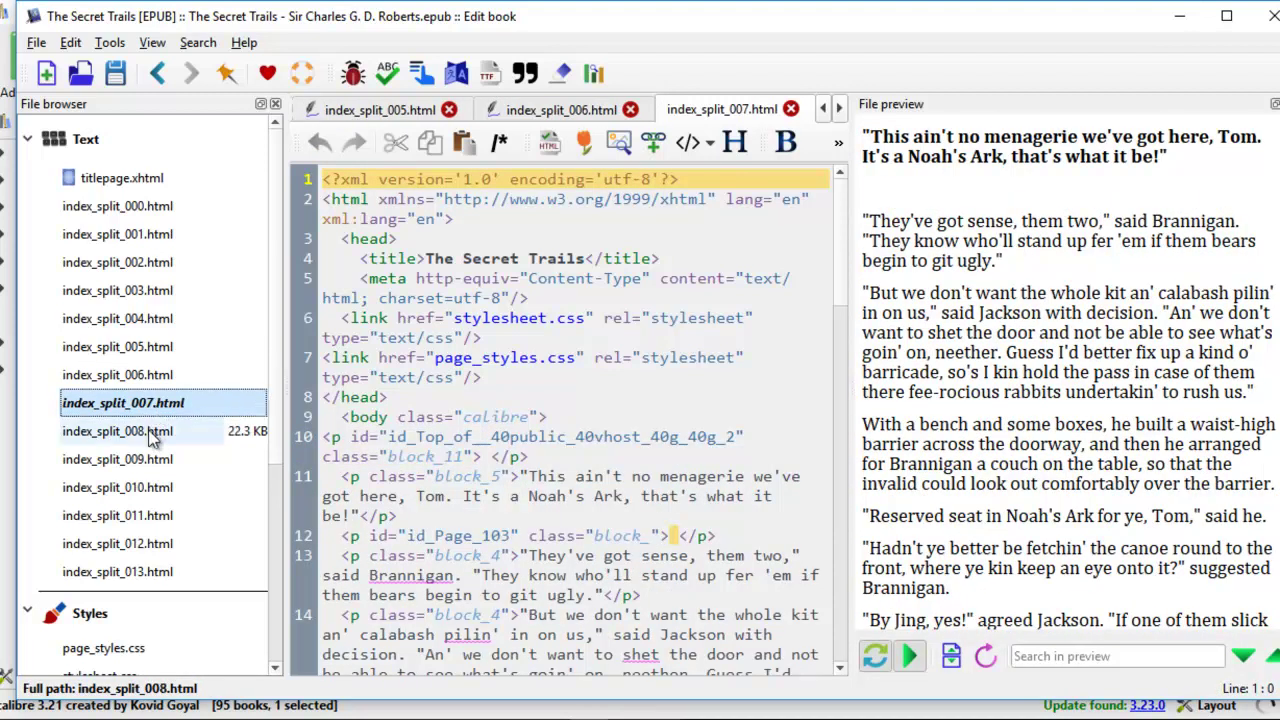
double_click(152, 433)
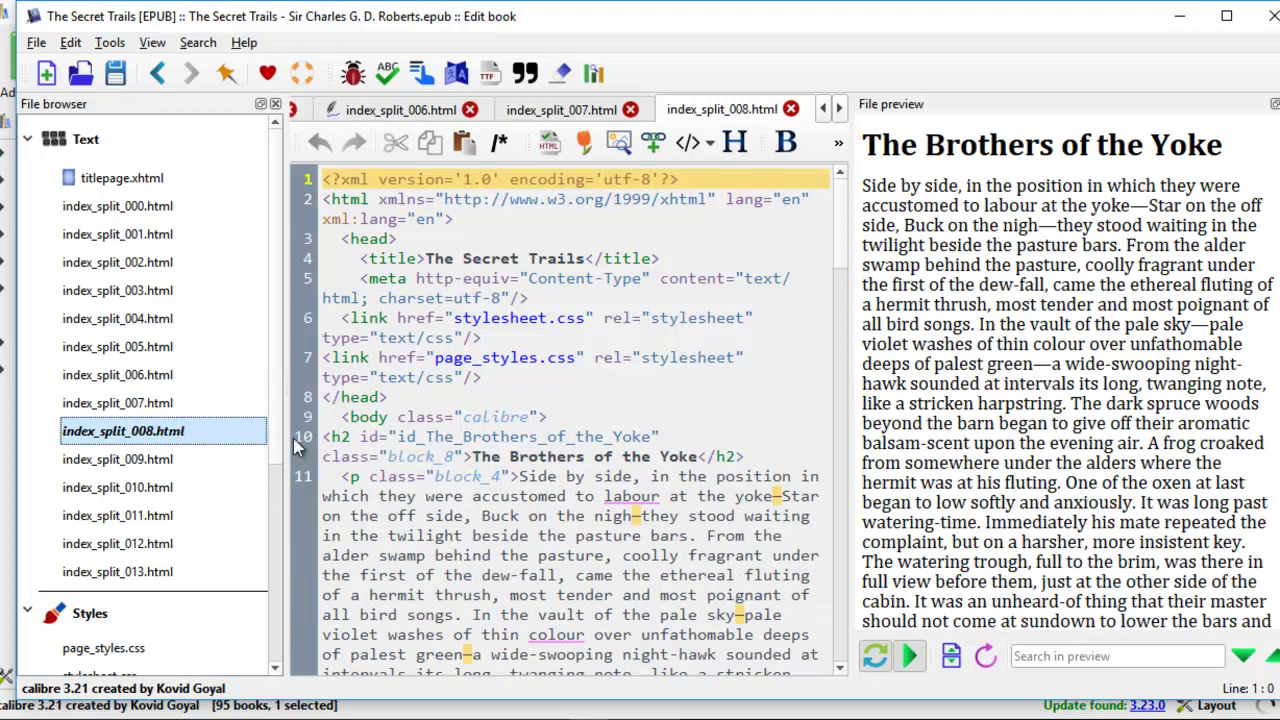
left_click_drag(322, 437, 745, 457)
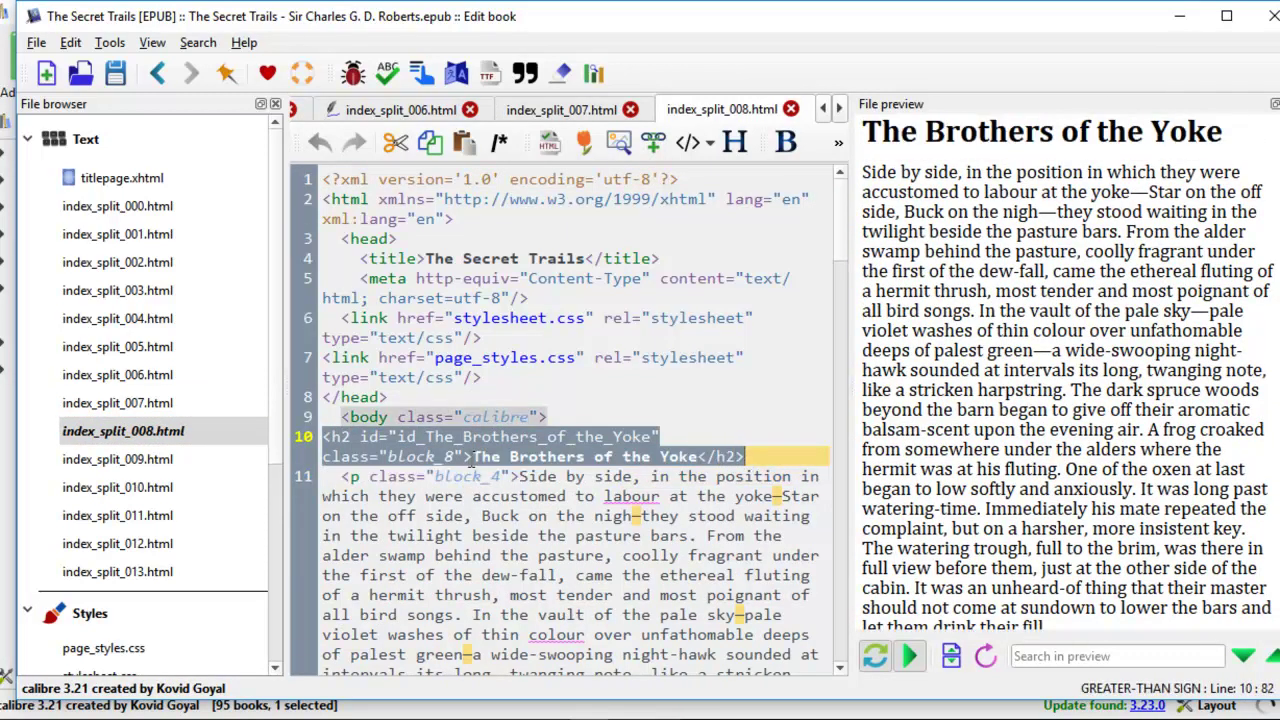
left_click(471, 456)
type("Chapter ")
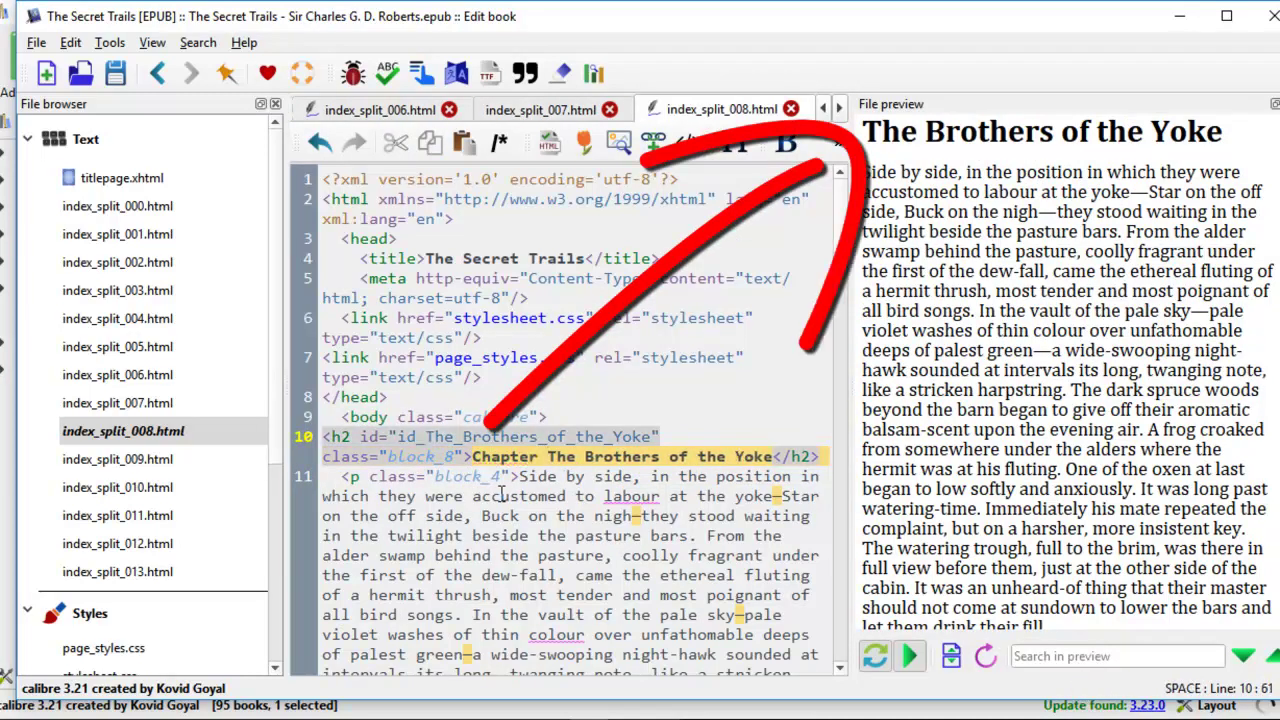
type("6")
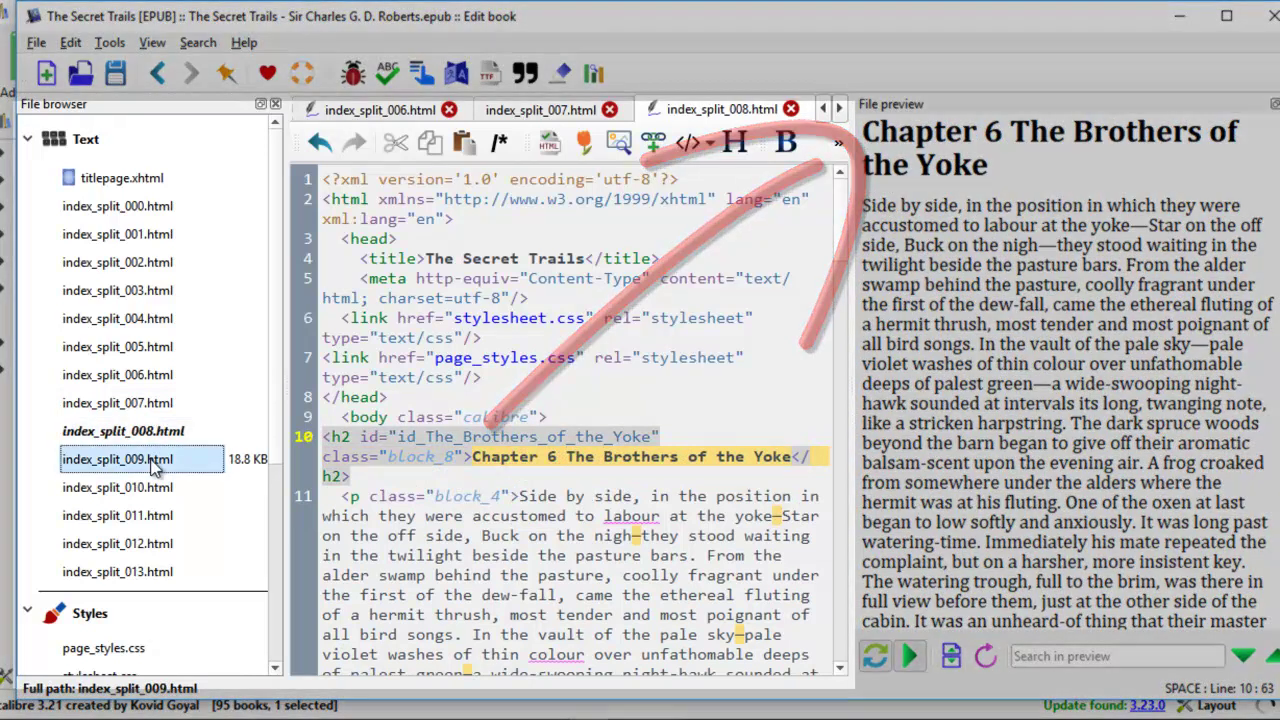
Open index_split_009.html and insert "Chapter 7 " before "The Trailers" in its h2 heading.
double_click(155, 459)
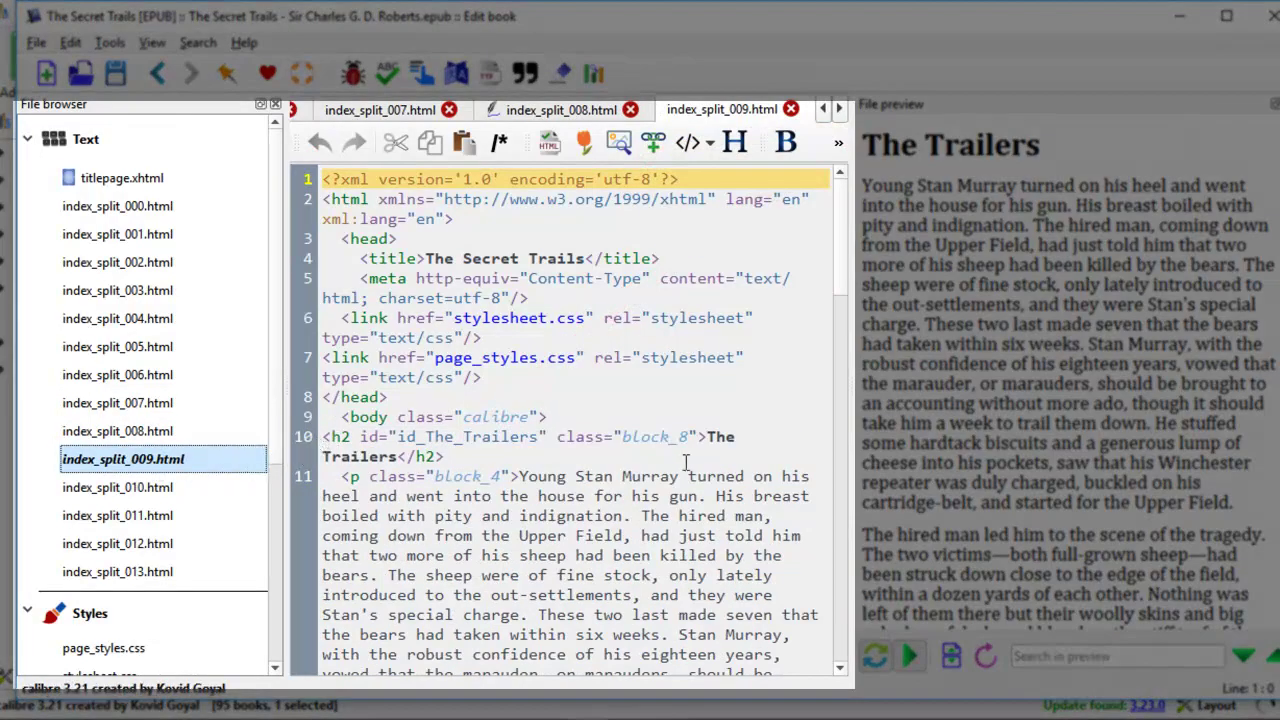
left_click(708, 441)
type("Chapte")
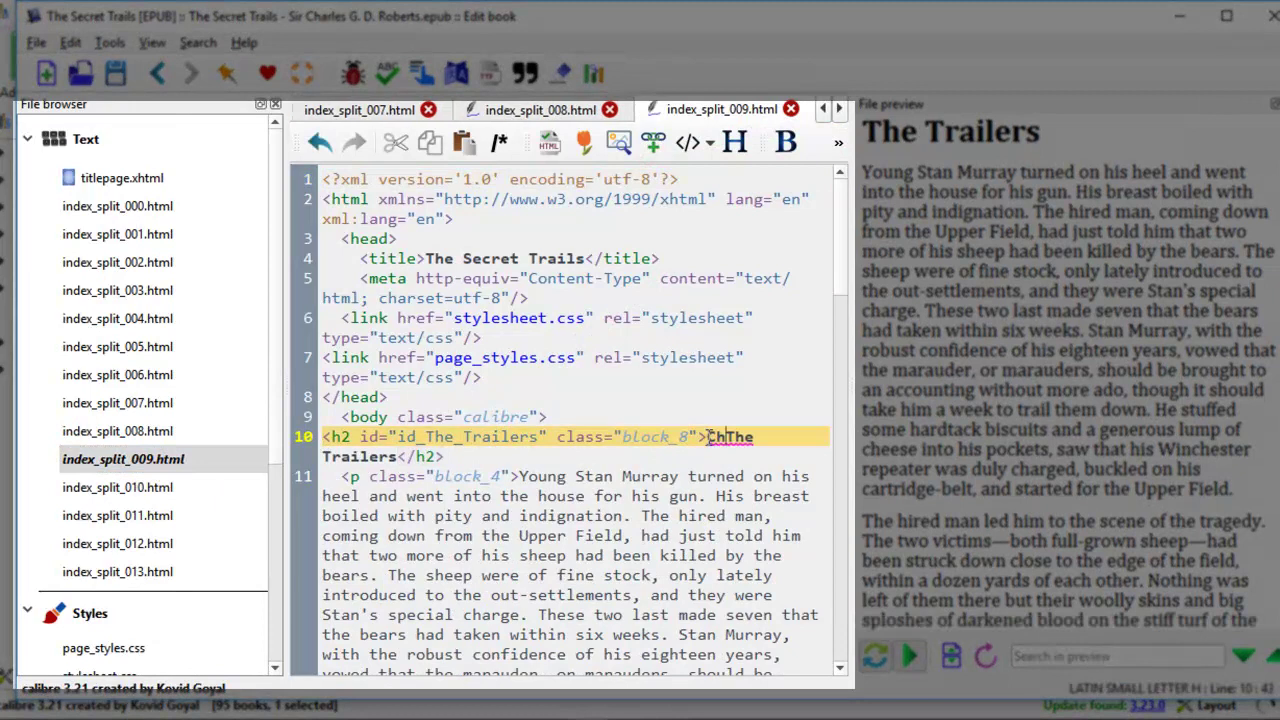
type("r 7")
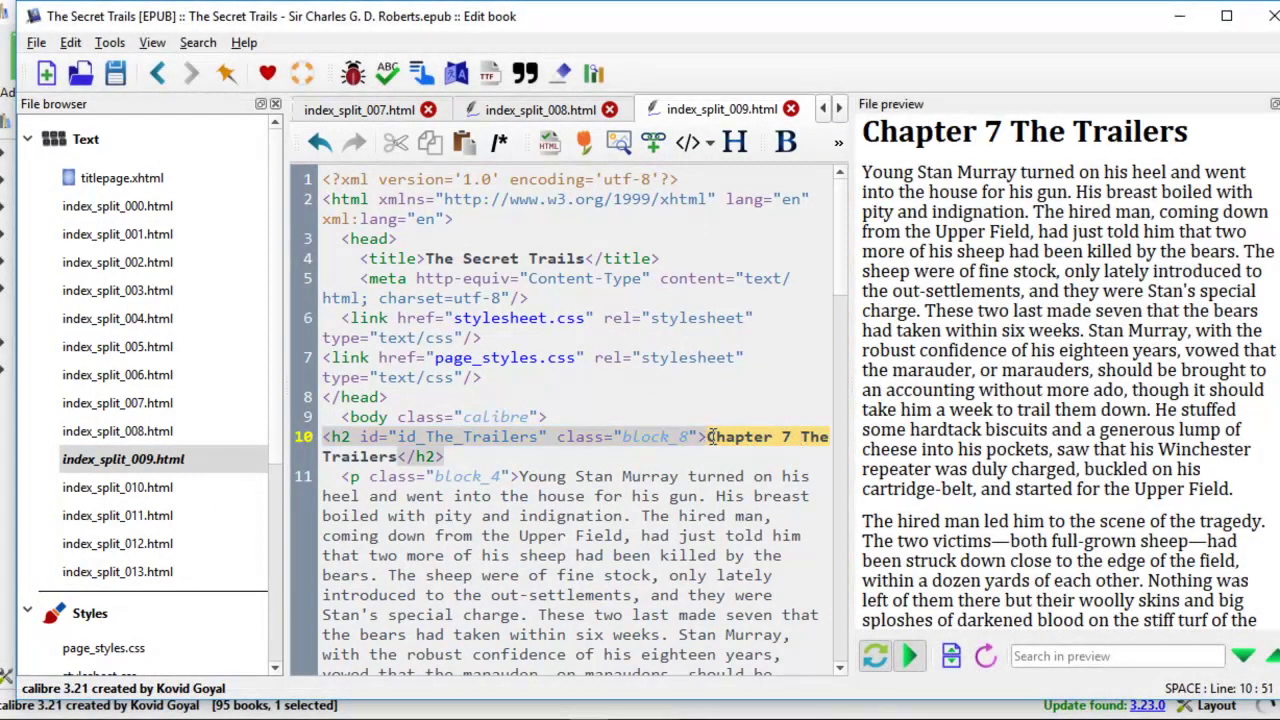
Open index_split_010.html and insert "Chapter 8 " before "Cock-Crow" in its h2 heading.
double_click(180, 494)
left_click_drag(510, 456, 742, 456)
left_click(680, 437)
type("Chaper 8")
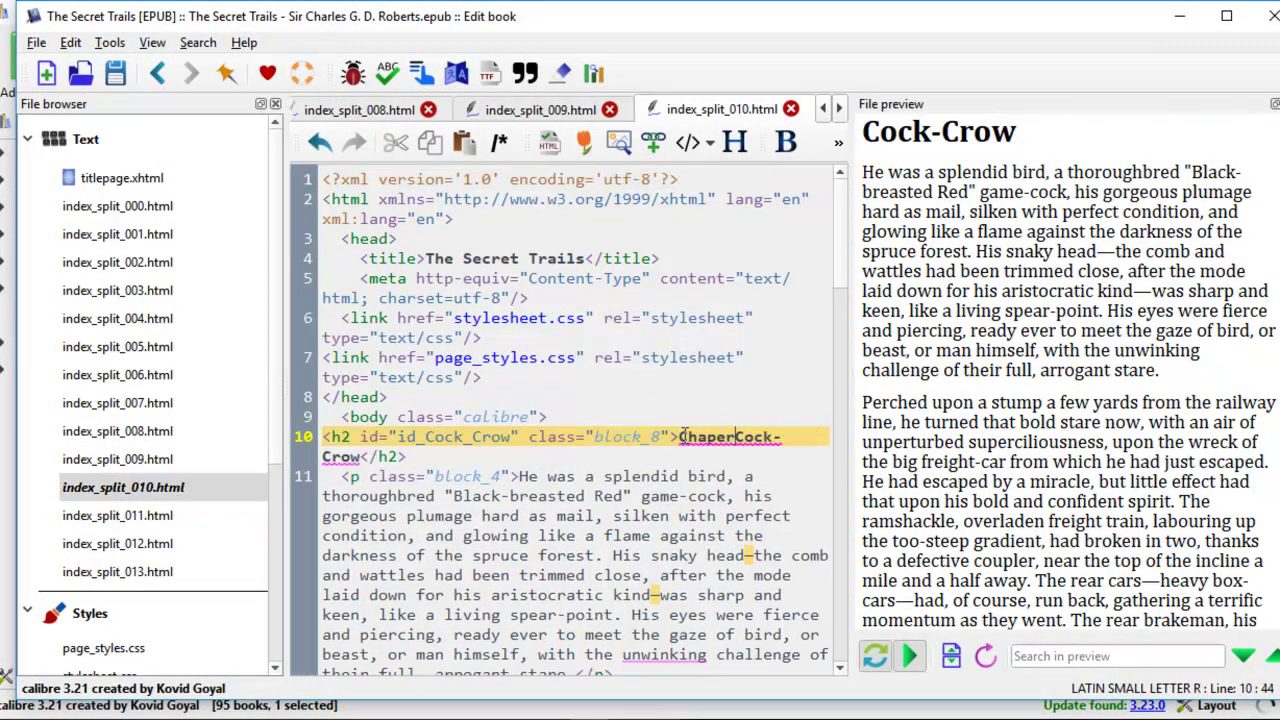
key("BackSpace")
key("BackSpace")
key("BackSpace")
key("BackSpace")
key("BackSpace")
type("ter 8")
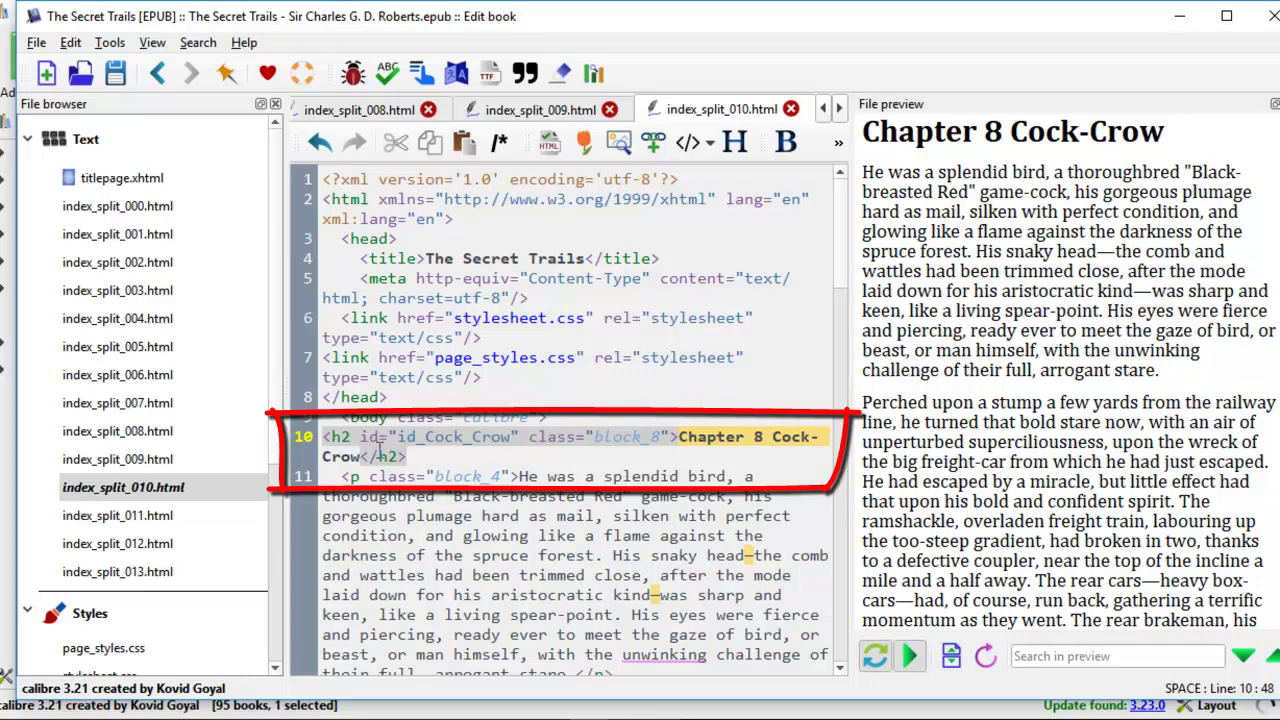
Check index_split_011.html for a heading, and insert "Chapter 9 " before "The Ledge on Bald Face" in the h2 heading of index_split_012.html.
double_click(165, 515)
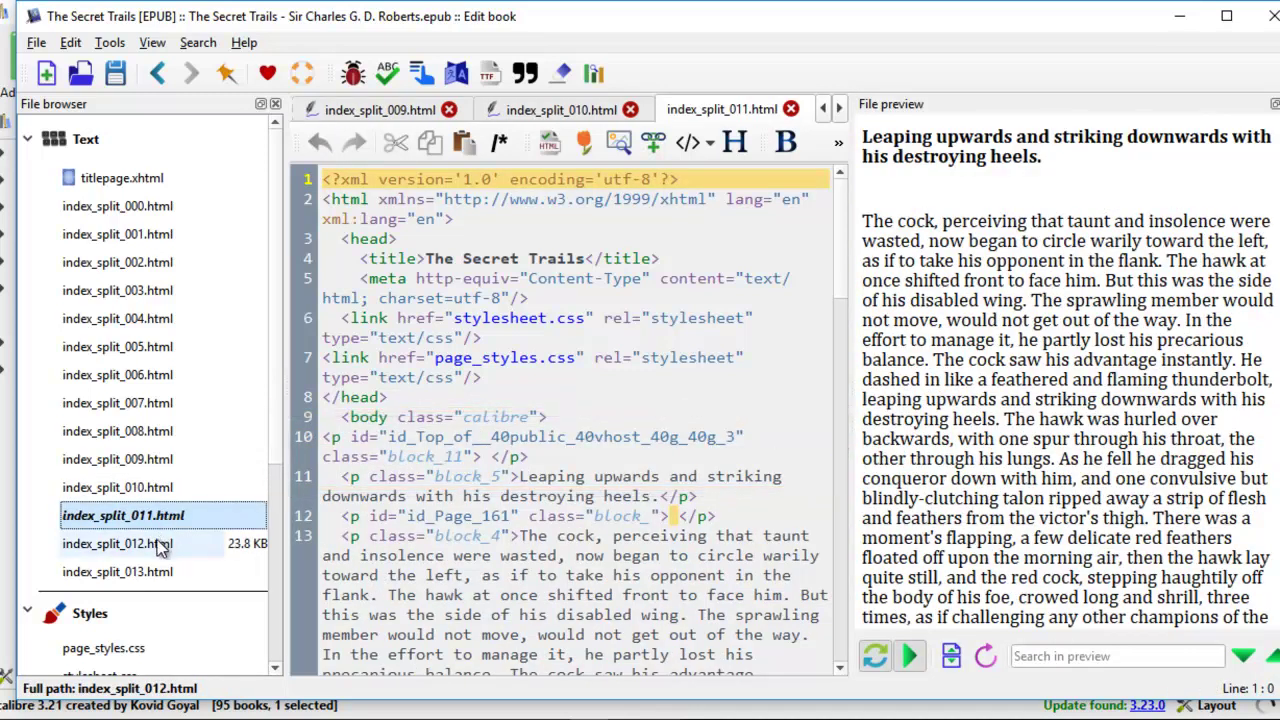
double_click(165, 543)
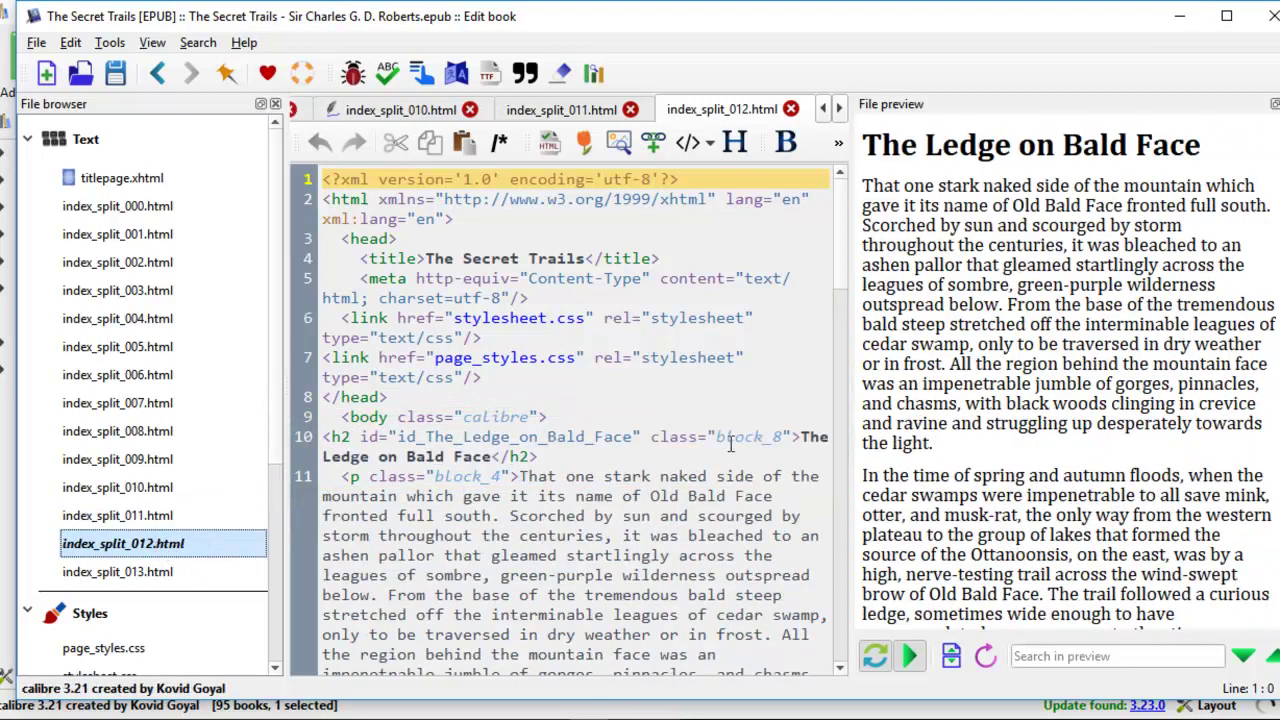
left_click(799, 437)
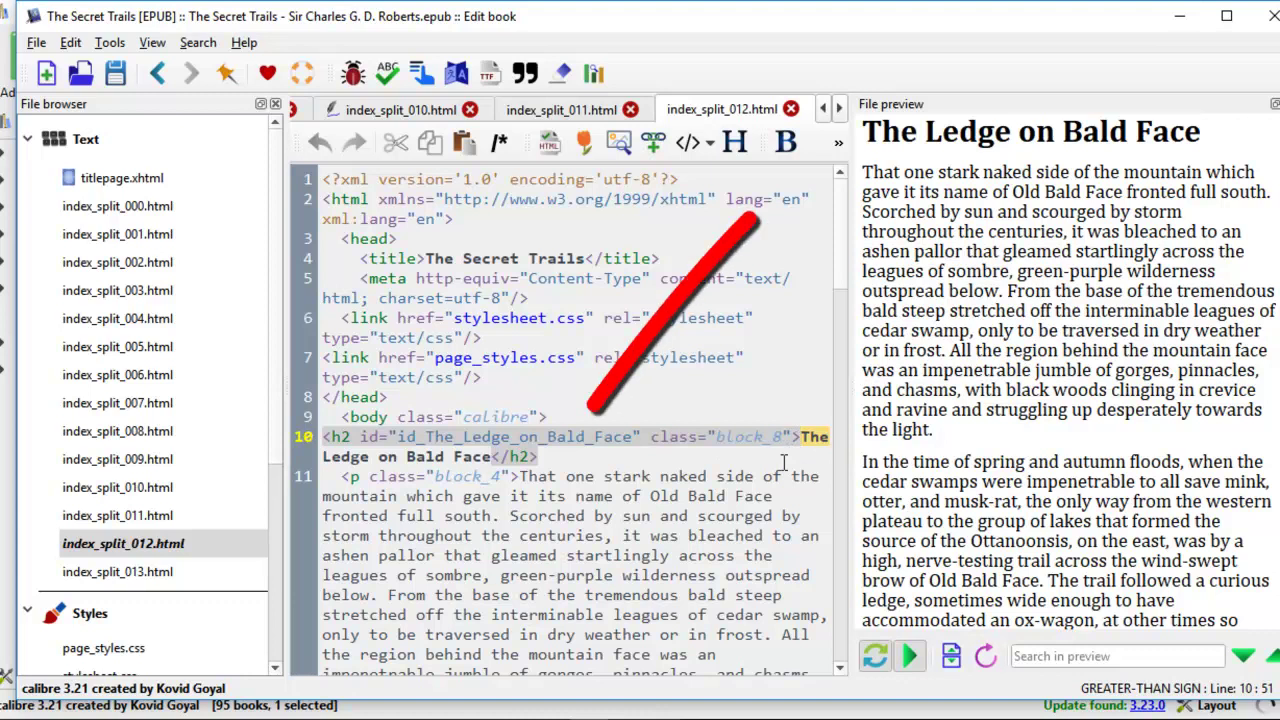
type("Chapt")
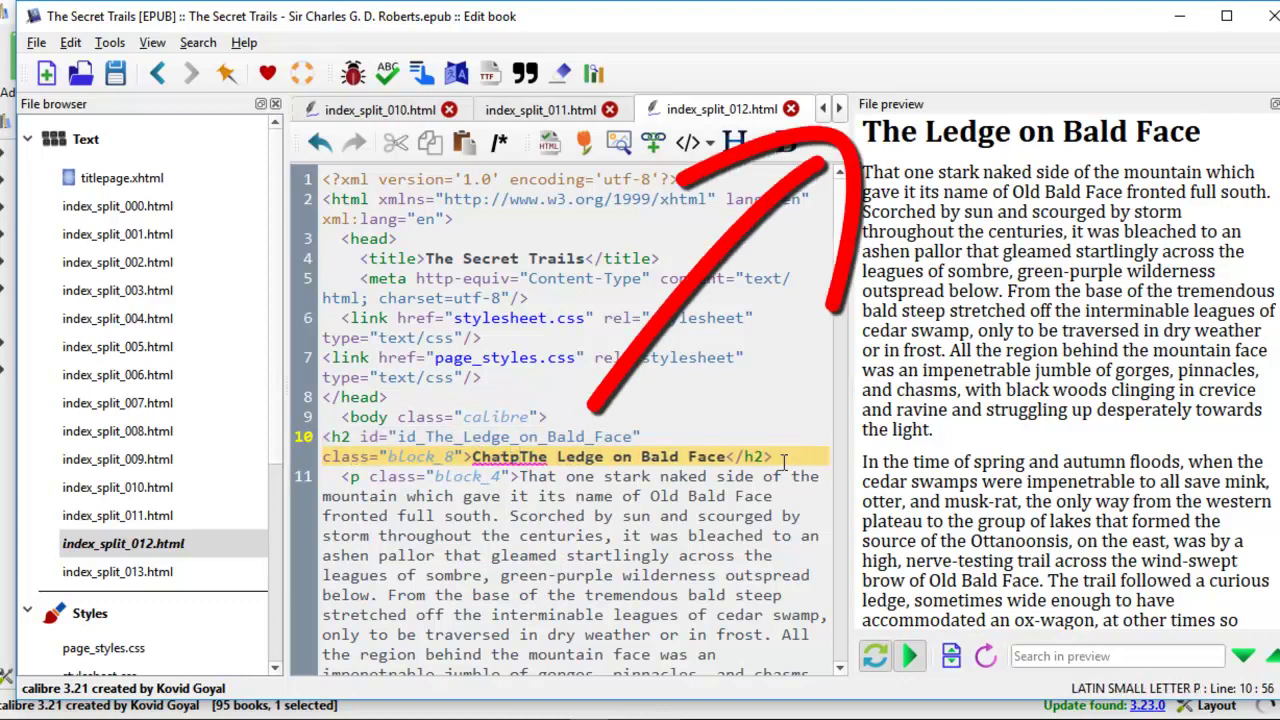
type("er 9")
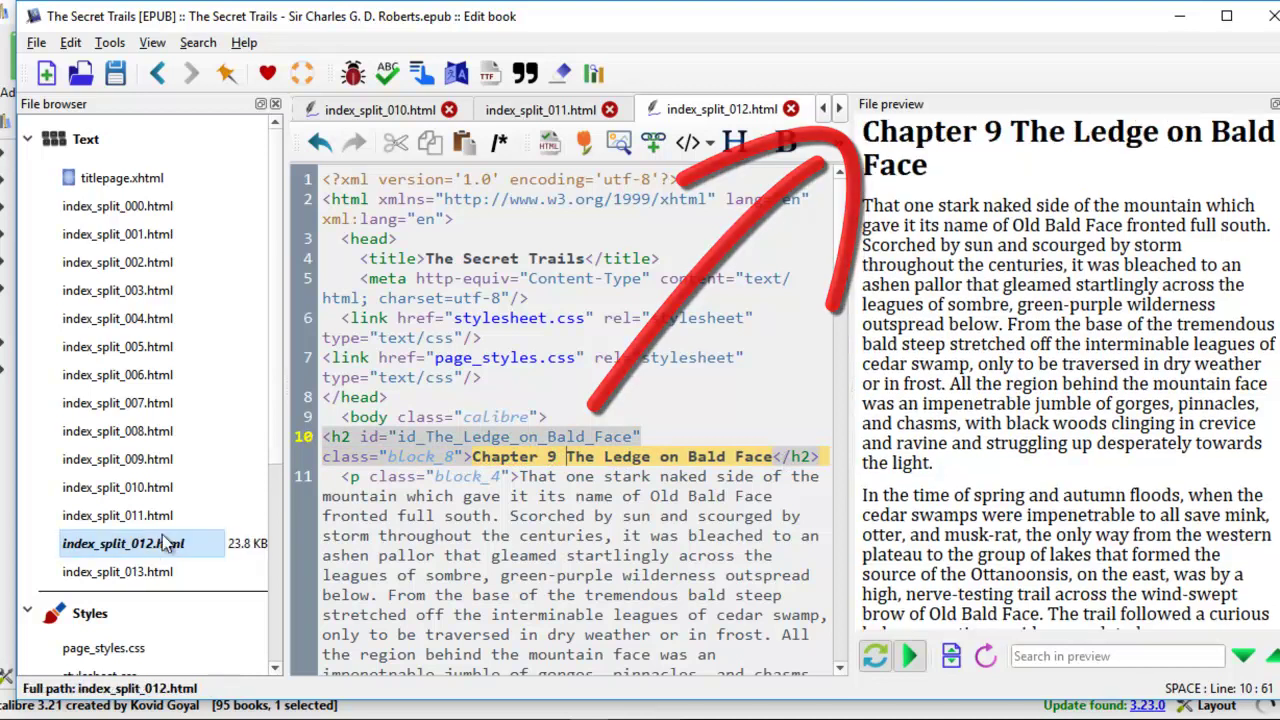
Open index_split_013.html and insert "Chapter 10 " before "The Morning of the Silver Frost" in its h2 heading.
double_click(148, 573)
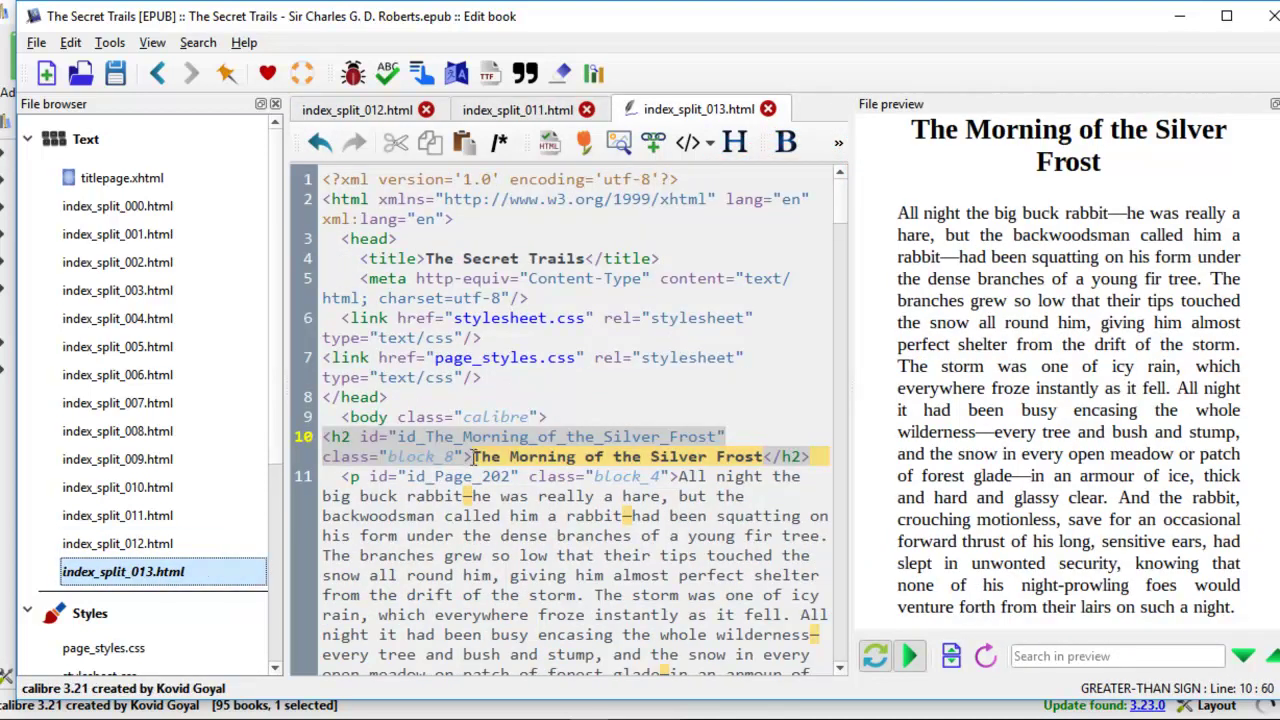
left_click(474, 456)
type("Chapte")
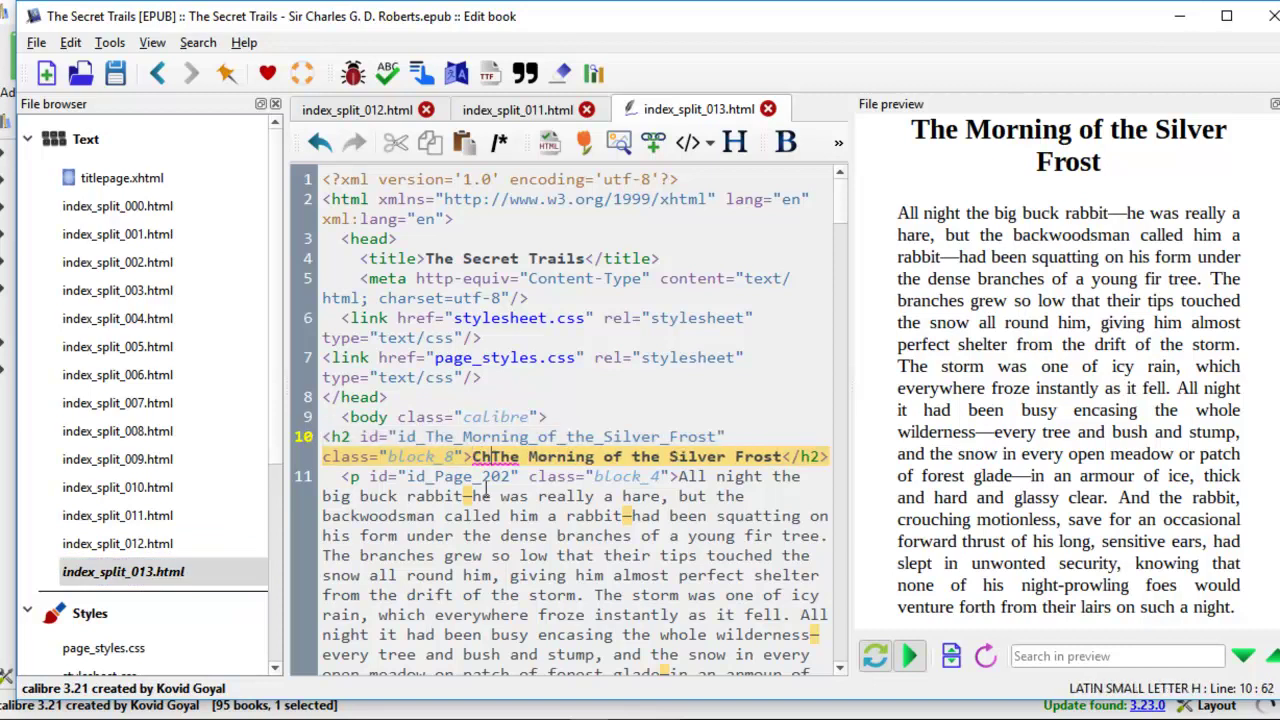
key("Left")
key("Left")
type("o")
key("Delete")
key("Delete")
key("BackSpace")
type("ter 10")
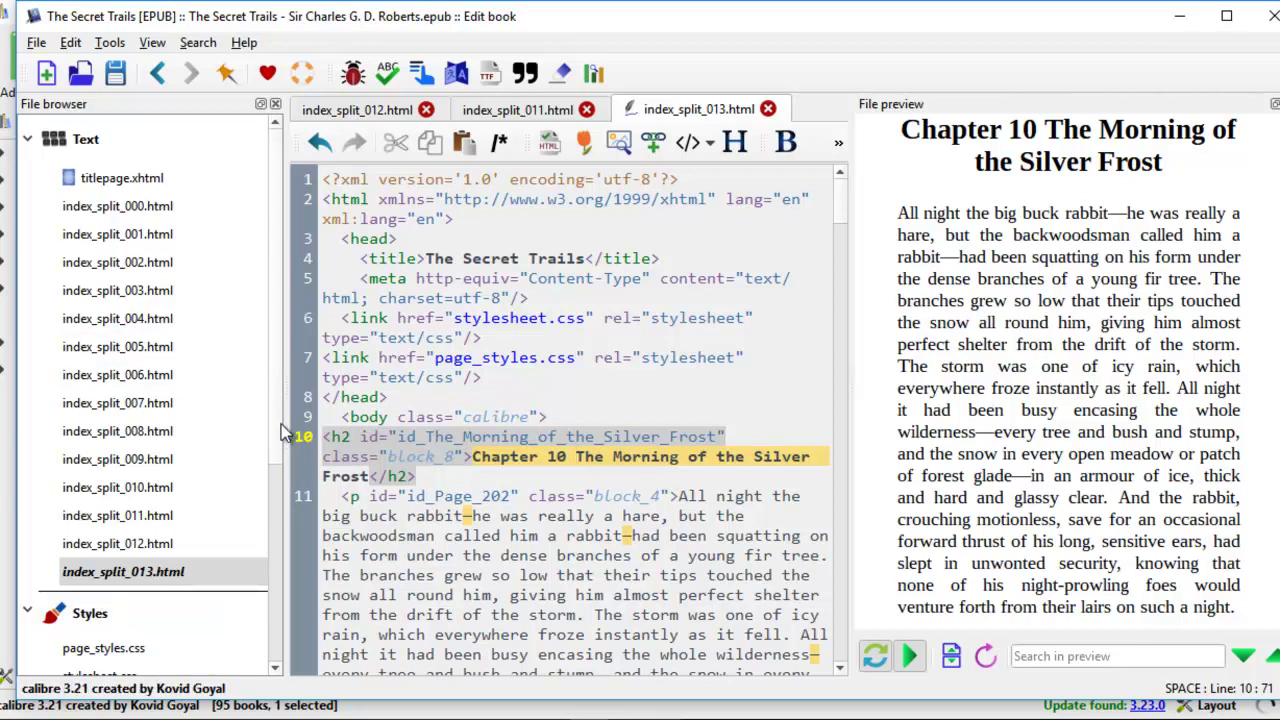
Open toc.ncx and insert "Chapter 1 " before "The Black Boar of Lonesome Water" in its navLabel text.
left_click_drag(281, 424, 283, 610)
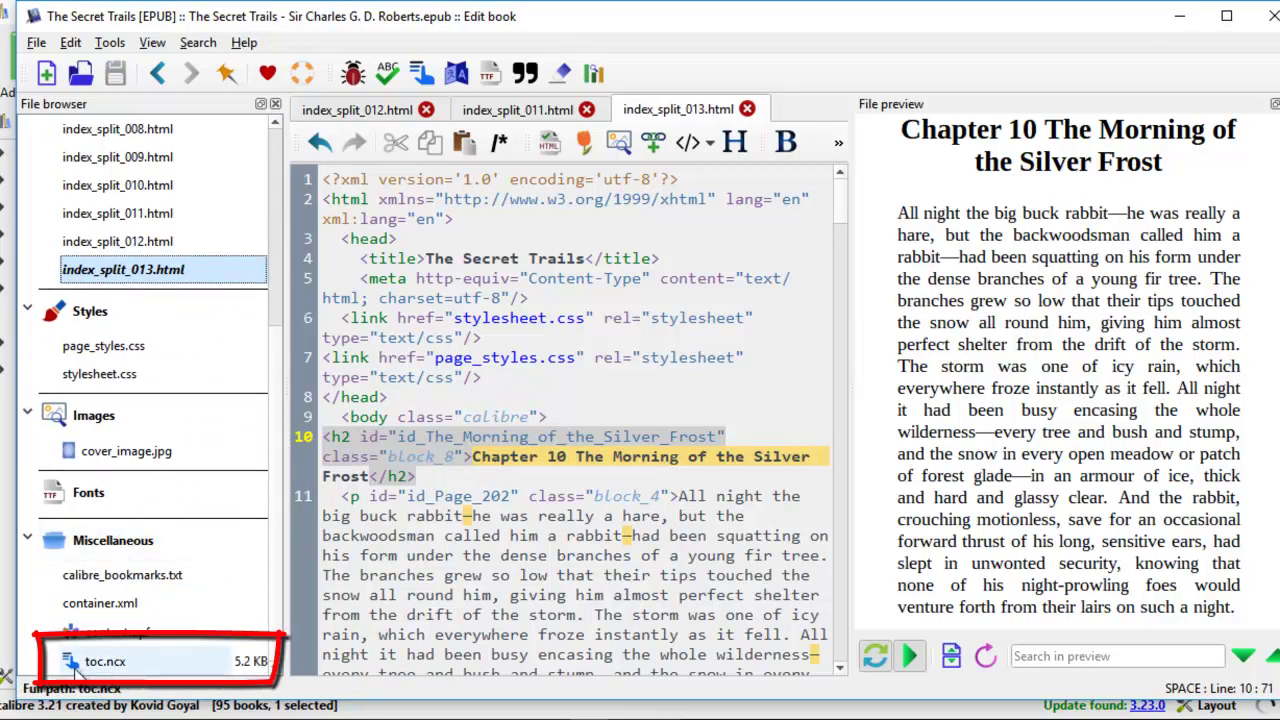
double_click(75, 664)
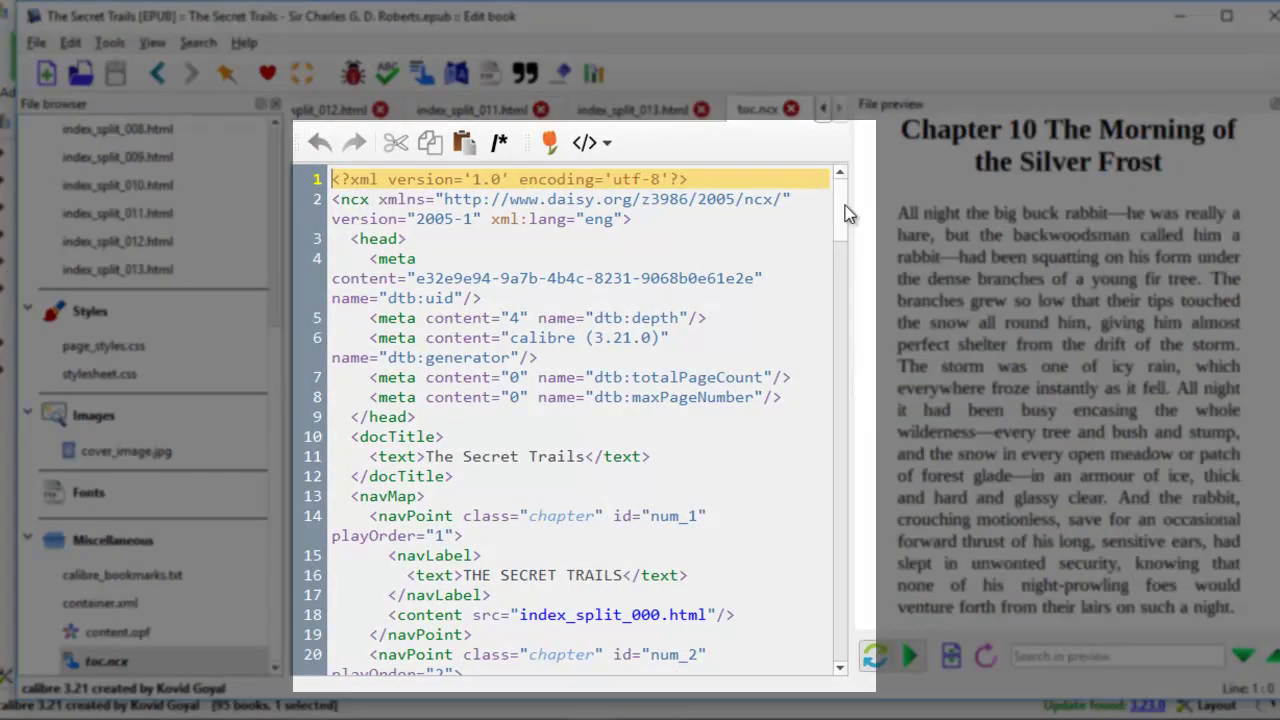
mouse_move(845, 205)
left_mouse_down()
mouse_move(846, 651)
mouse_move(835, 658)
mouse_move(846, 583)
mouse_move(827, 203)
left_mouse_up()
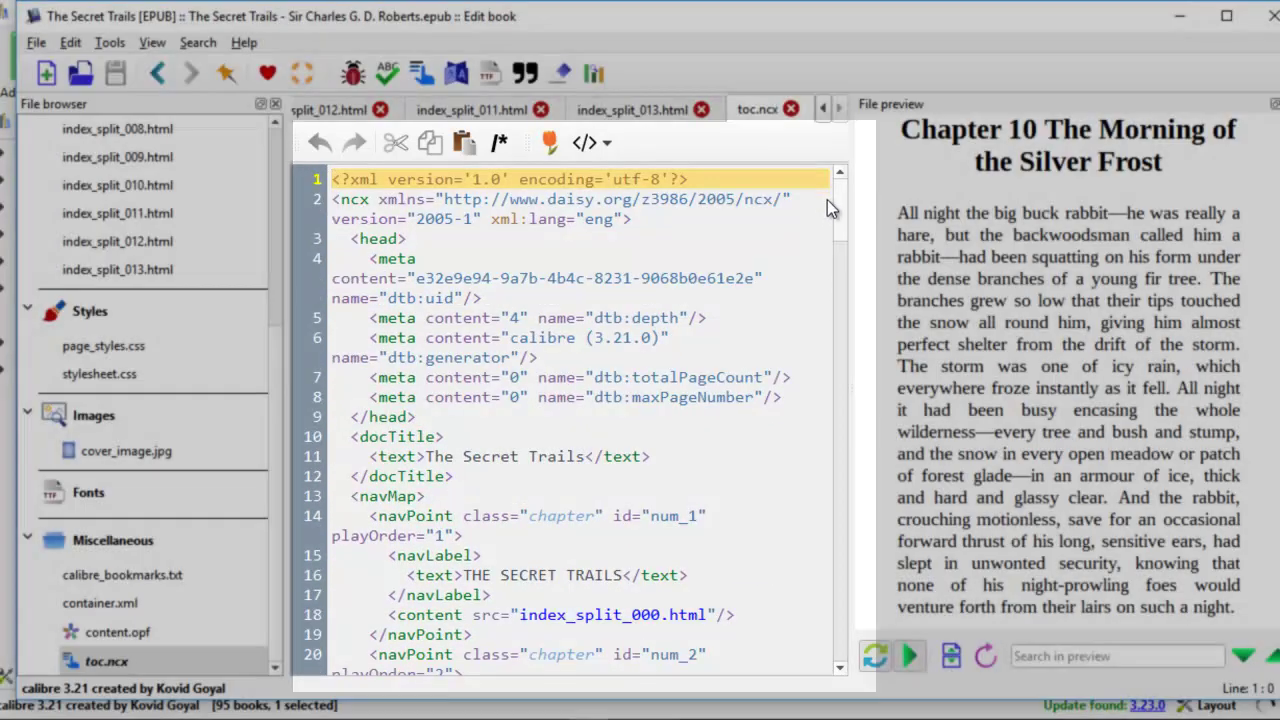
left_click_drag(827, 199, 829, 211)
scroll(810, 210, "down", 1)
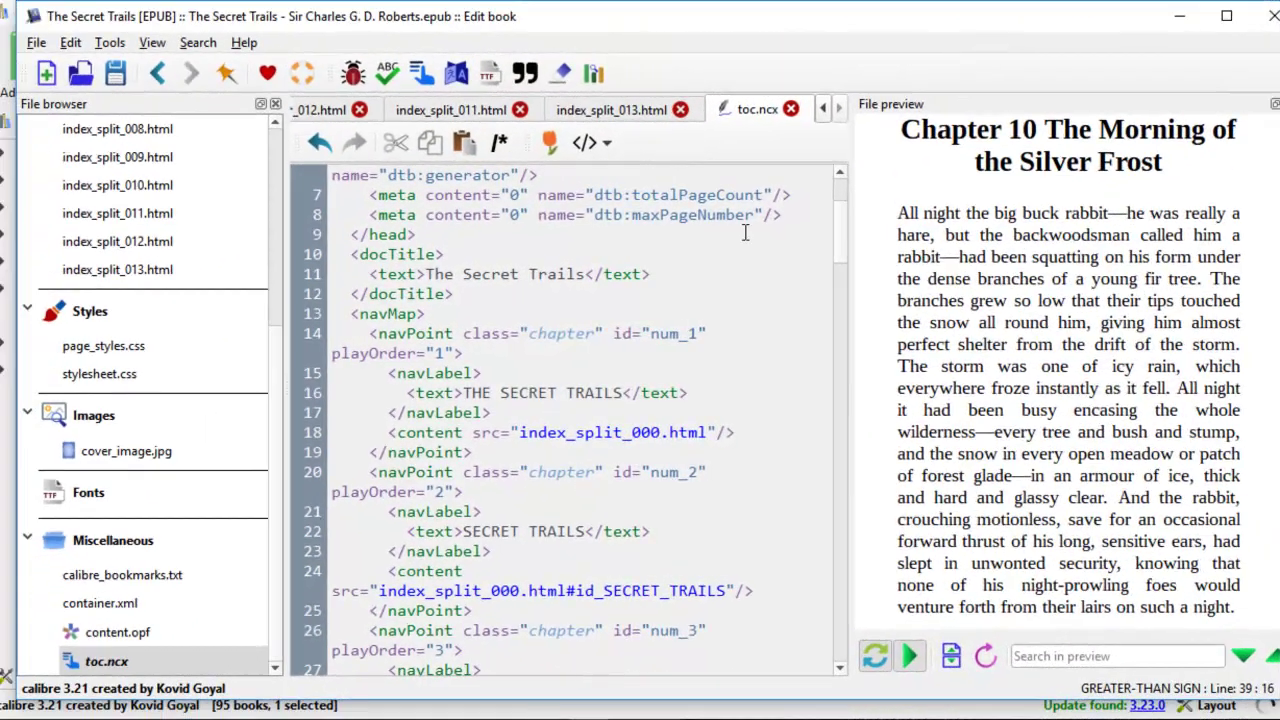
scroll(740, 235, "down", 3)
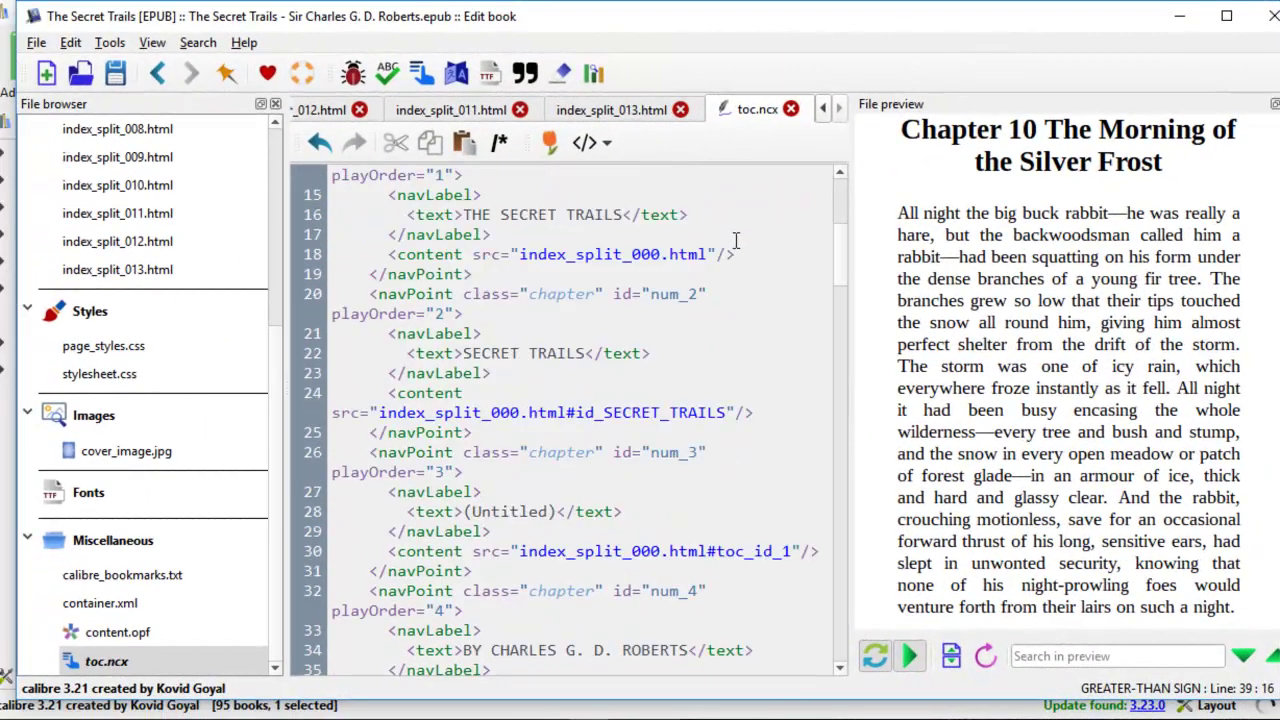
scroll(735, 240, "down", 2)
scroll(732, 245, "down", 2)
scroll(732, 248, "up", 1)
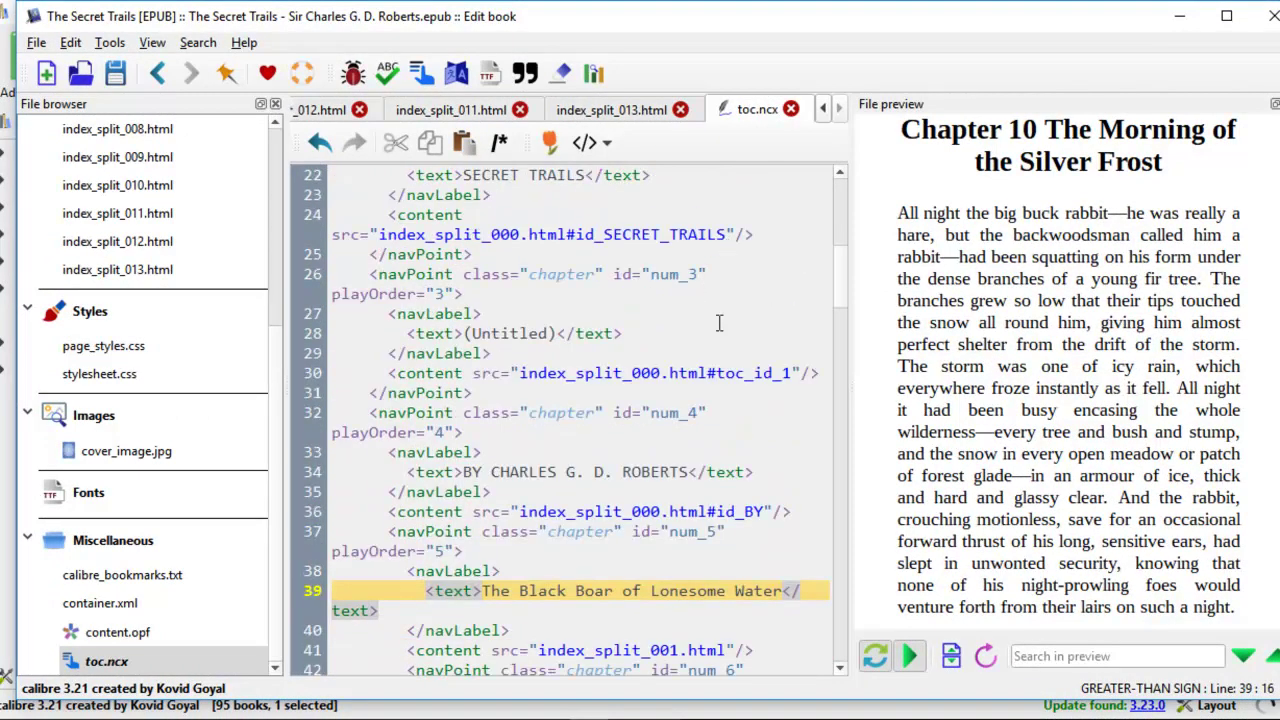
scroll(712, 318, "down", 2)
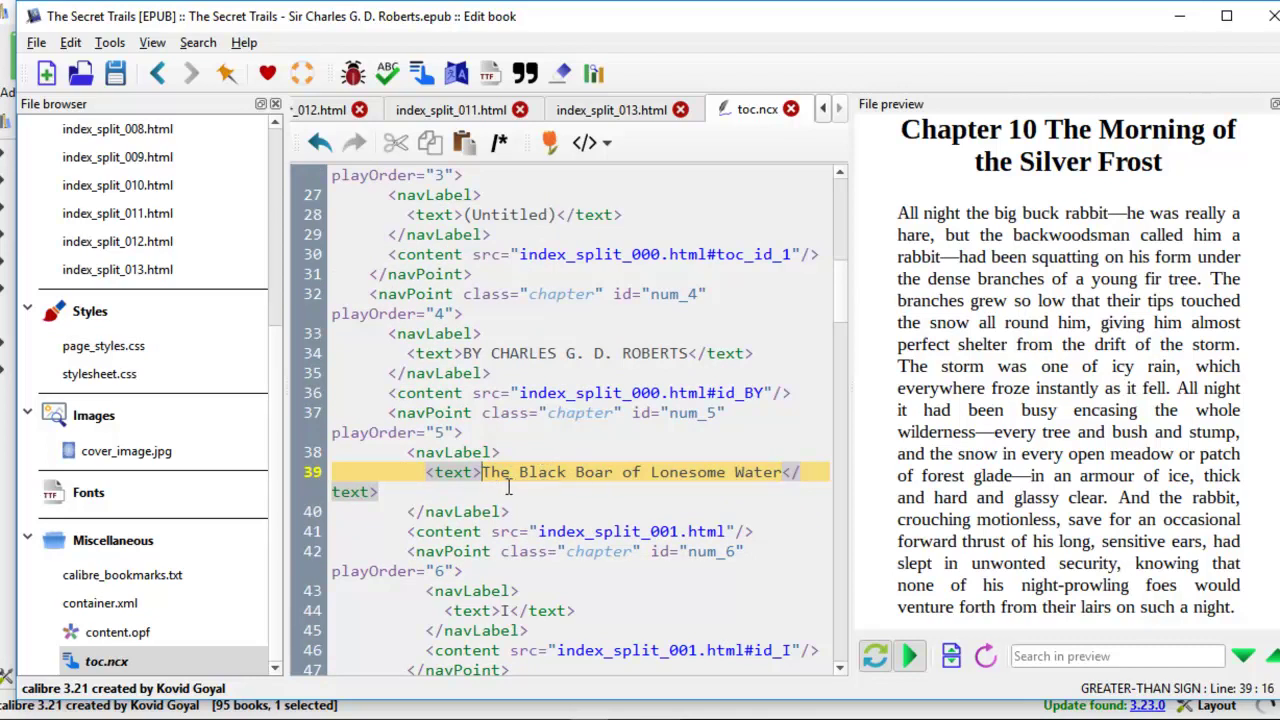
type("Chapter 1")
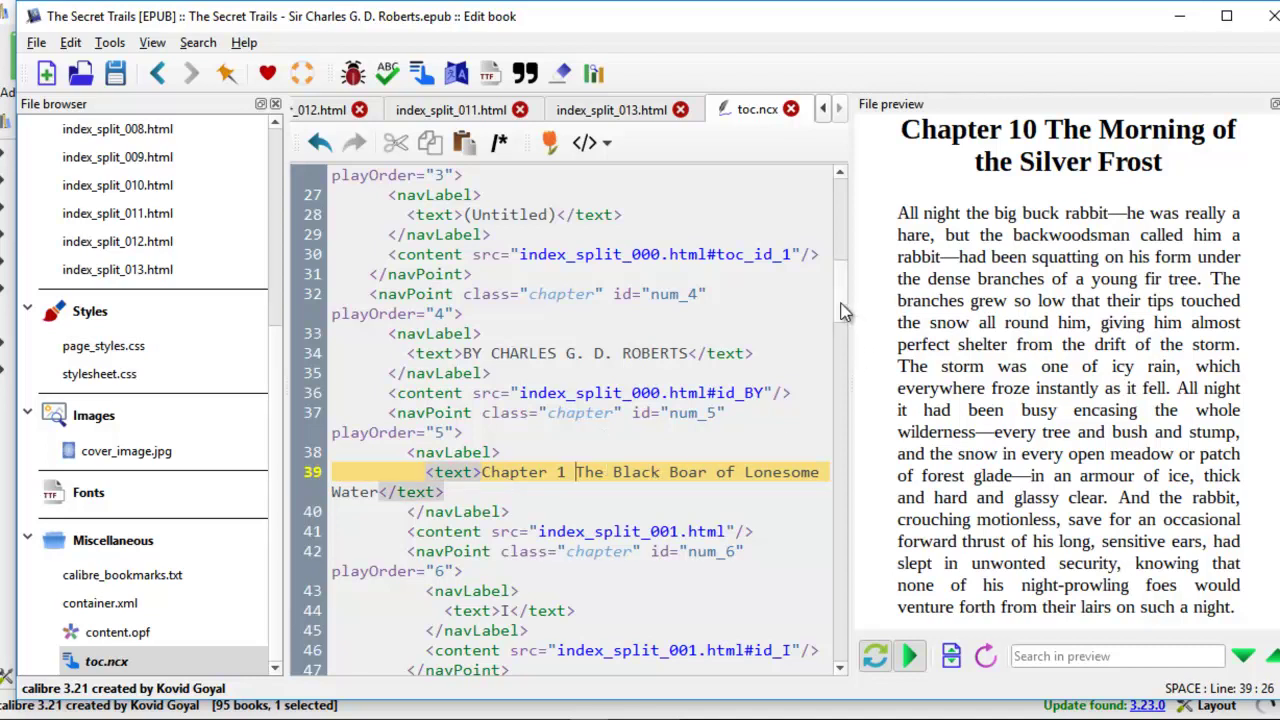
Insert "Chapter 2 " before "The Dog that saved the Bridge" in its navLabel text in toc.ncx.
scroll(845, 318, "down", 6)
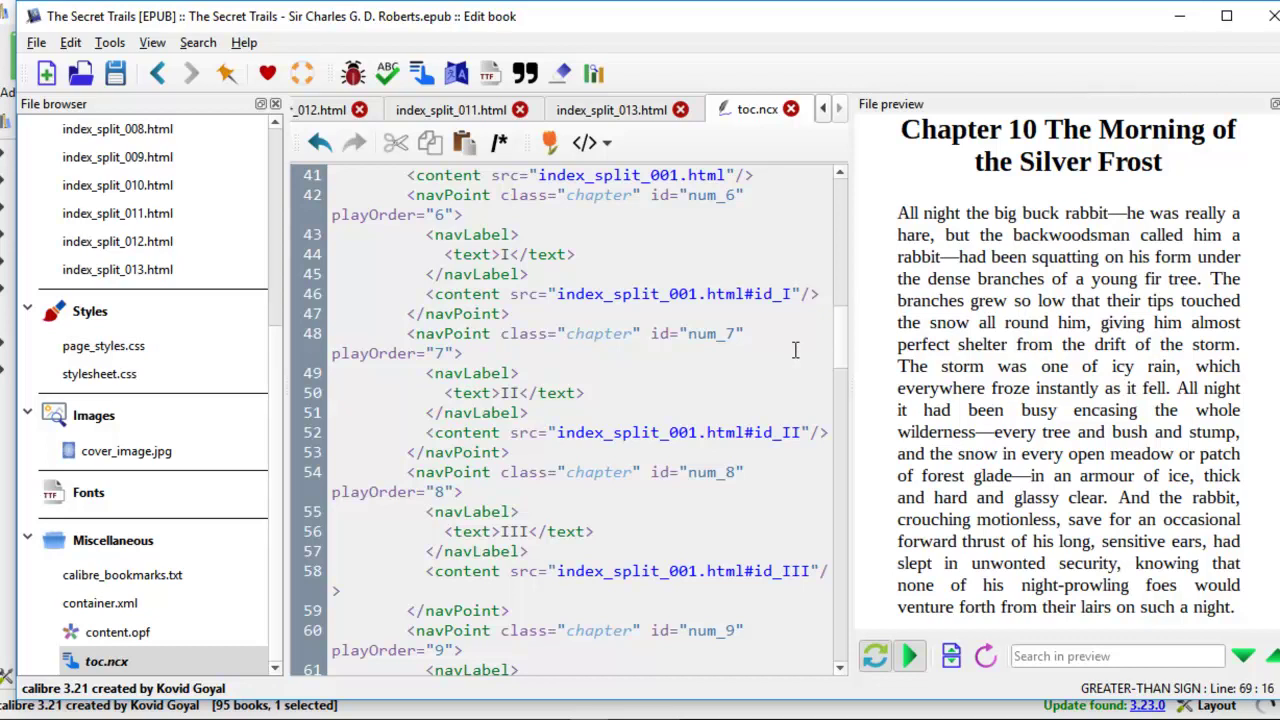
scroll(795, 349, "down", 3)
scroll(791, 355, "down", 3)
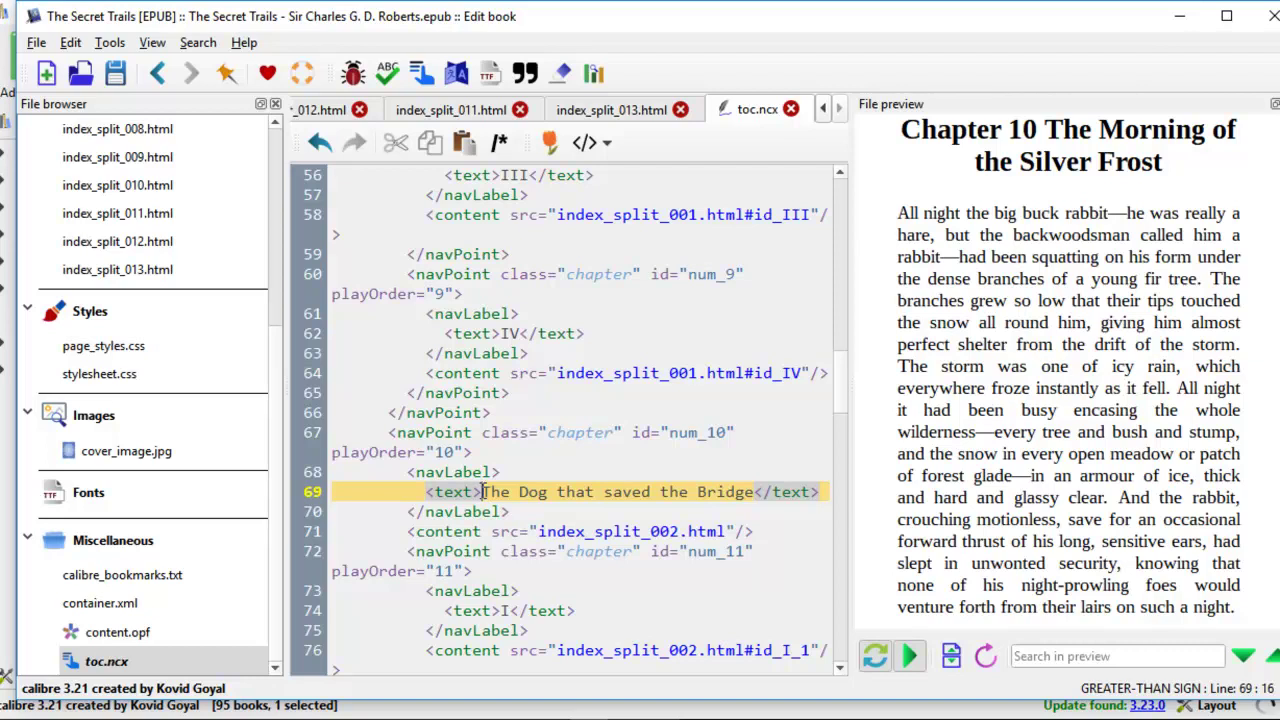
type("Chapter 2")
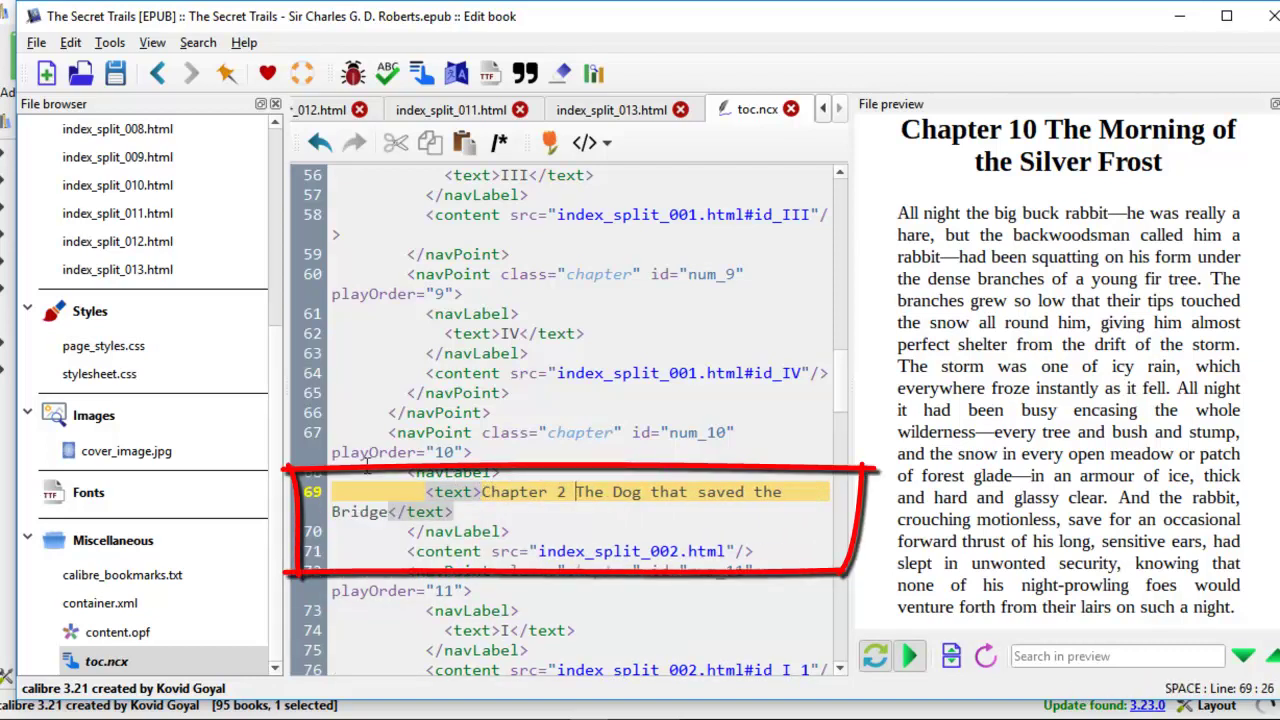
left_click_drag(333, 489, 777, 553)
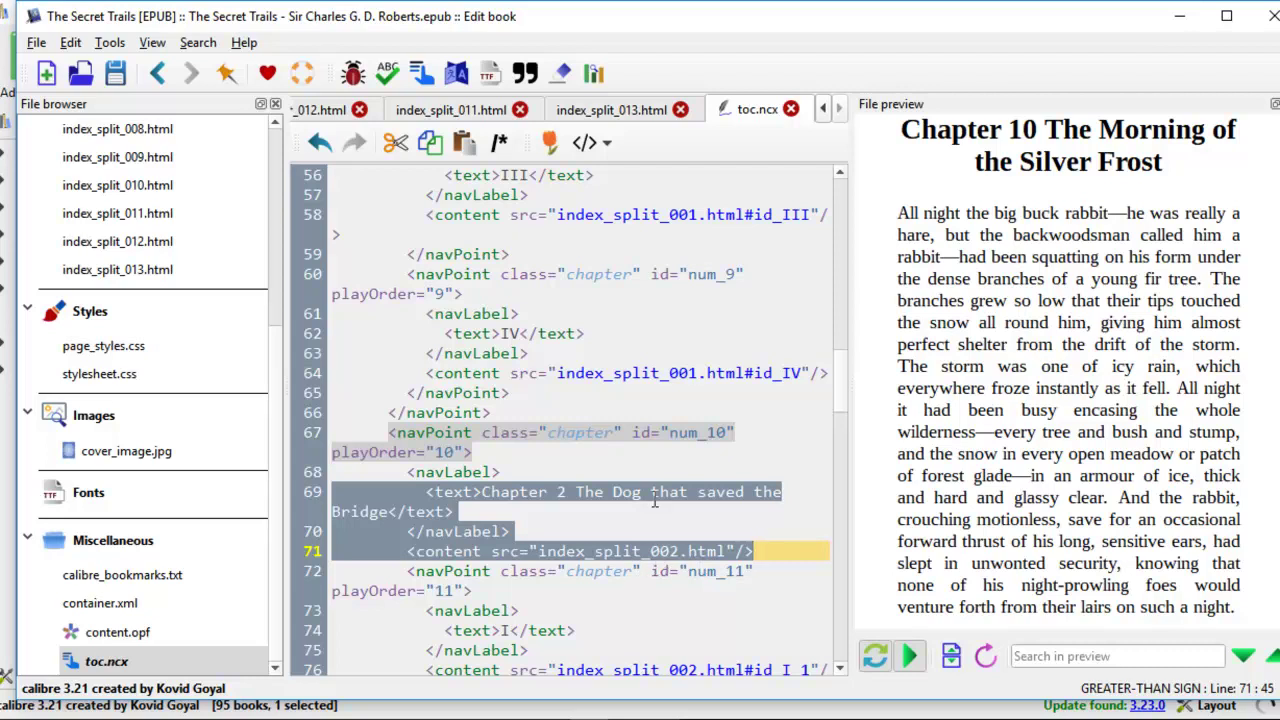
left_click(762, 612)
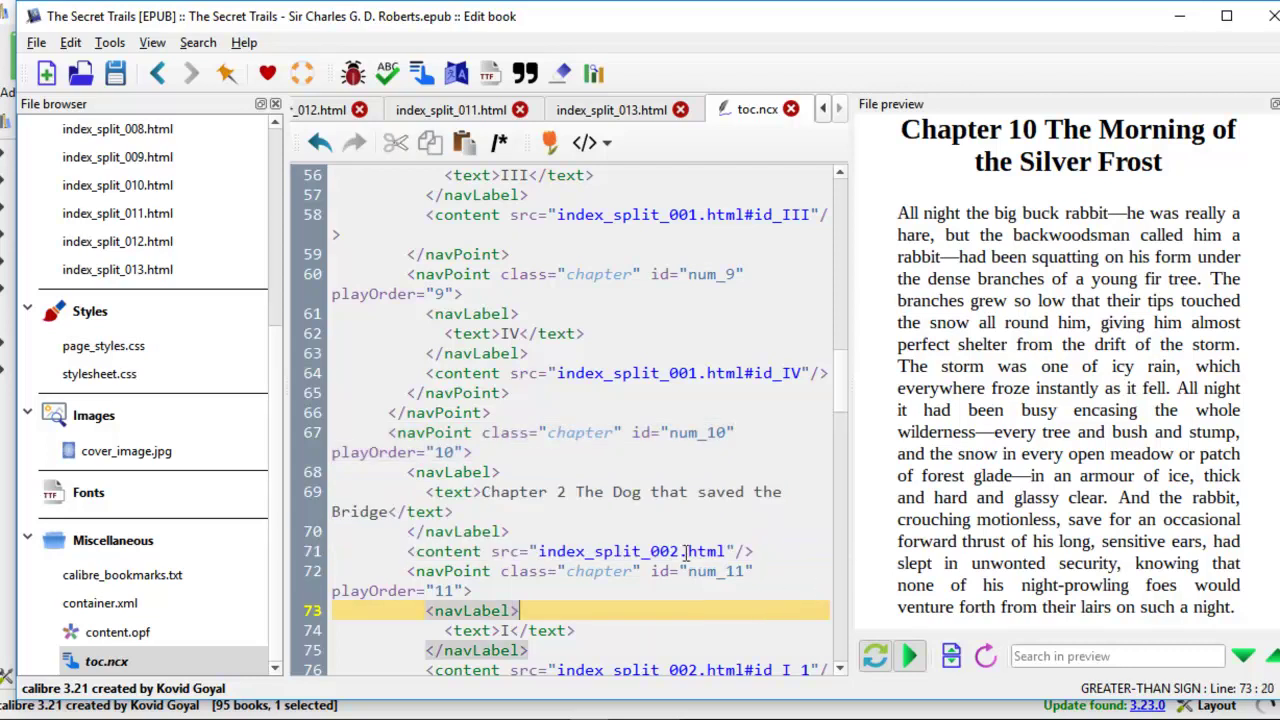
Insert "Chapter 3 " before "The Calling of the Lop-horned Bull" in its navLabel text in toc.ncx.
left_click(840, 672)
left_click(840, 672)
left_click(840, 672)
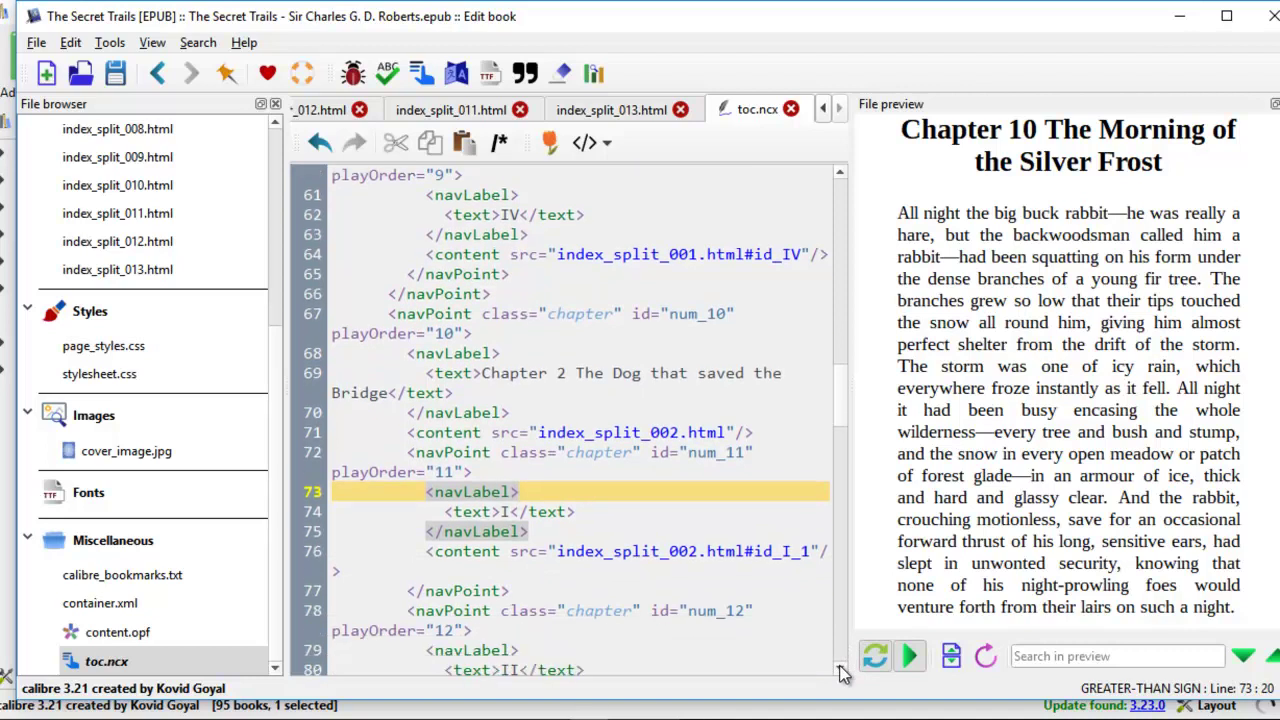
left_click(840, 672)
left_click(840, 672)
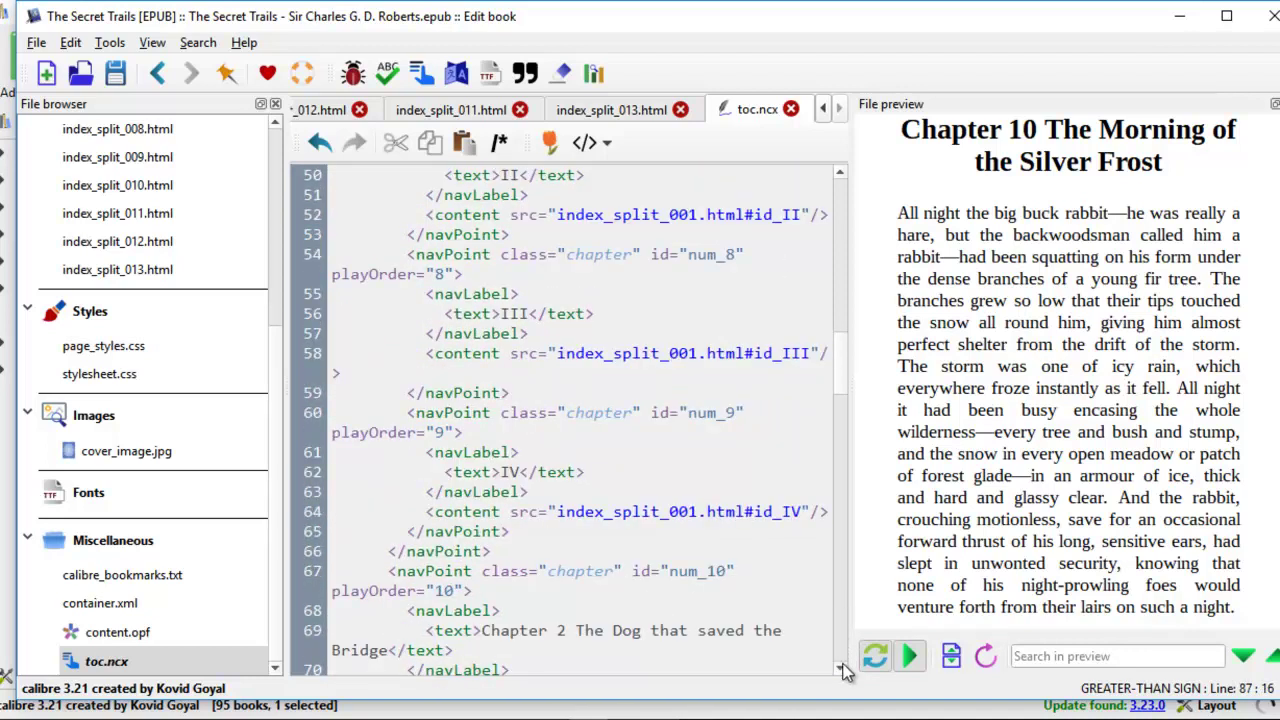
left_click(840, 672)
left_click(840, 672)
left_click(840, 672)
left_click(840, 672)
left_click(840, 672)
left_click(840, 672)
left_click(840, 672)
left_click(840, 672)
left_click(840, 672)
left_click(840, 672)
left_click(840, 672)
left_click(840, 672)
left_click(840, 672)
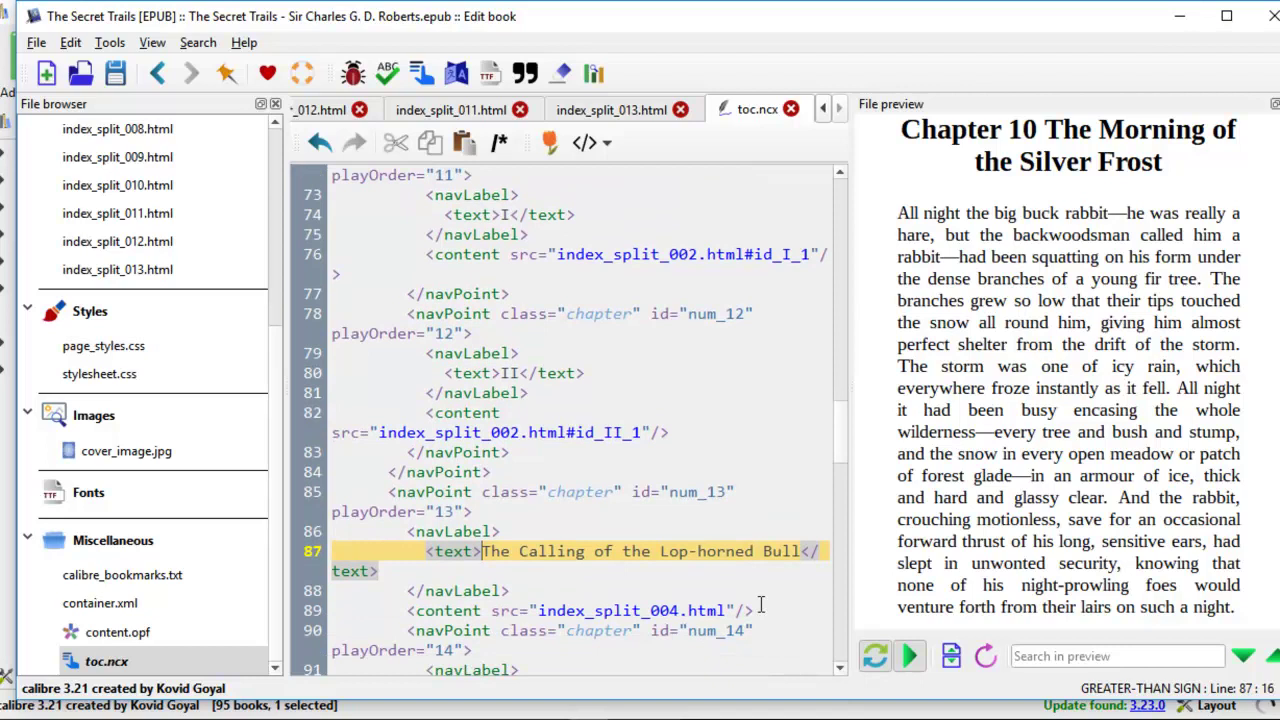
type("Chapter 3")
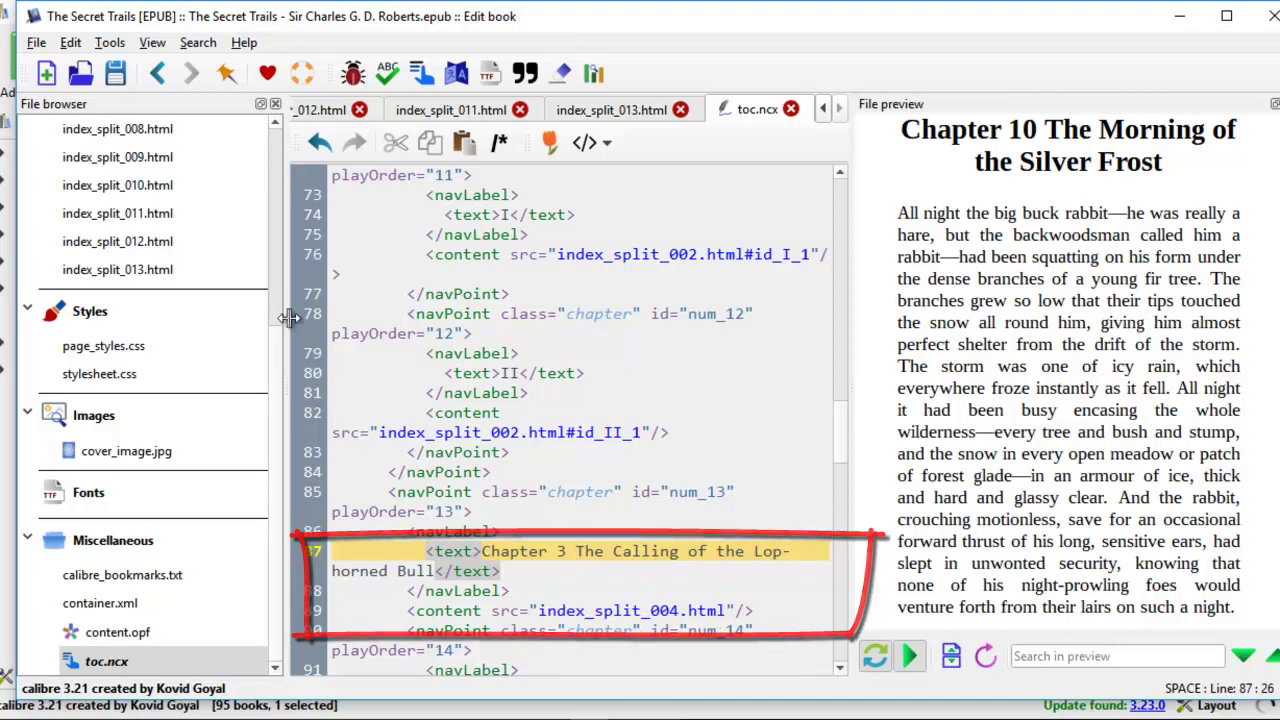
Insert "Chapter 4 " before "The Aigrette" in its navLabel text in toc.ncx.
left_click_drag(280, 337, 281, 130)
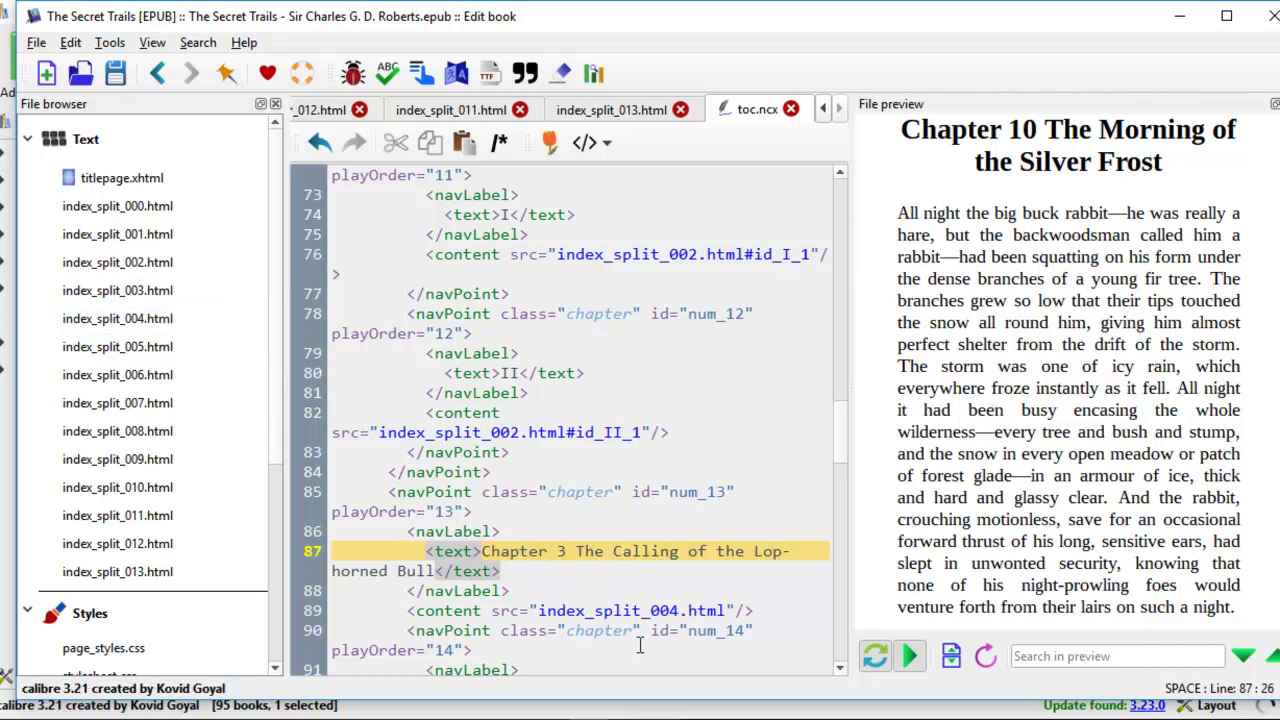
scroll(840, 670, "down", 1)
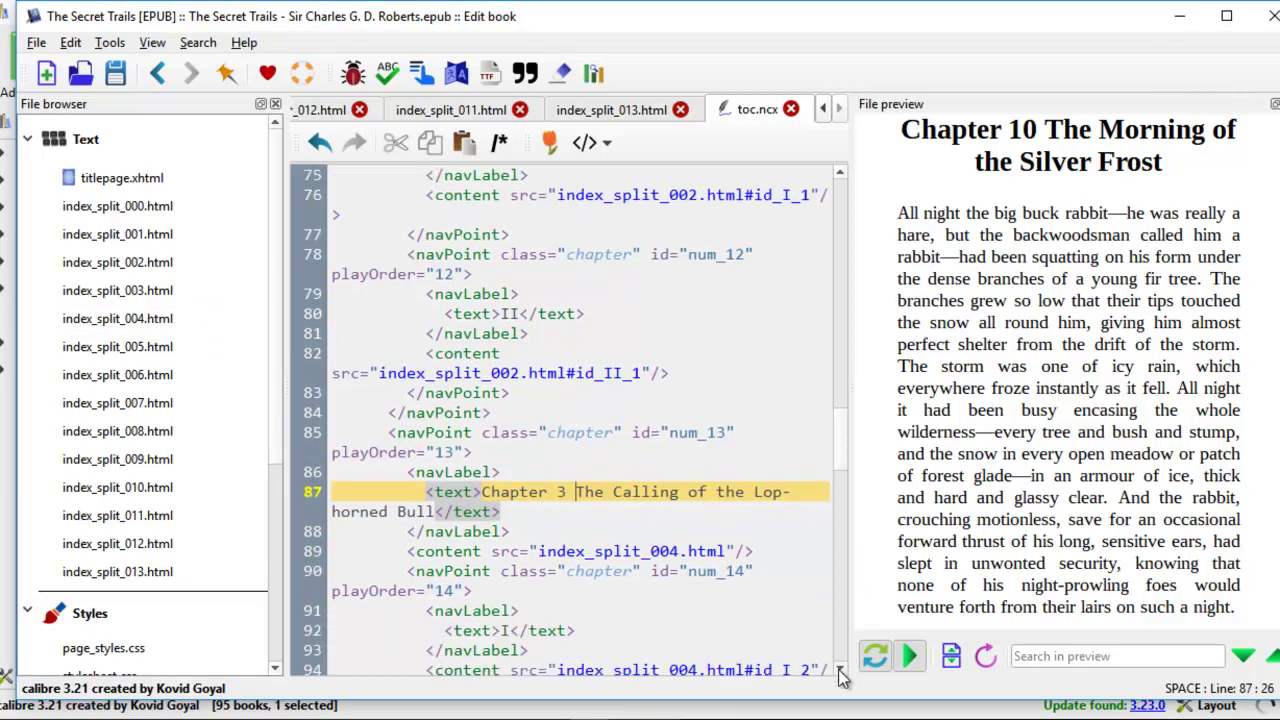
scroll(710, 458, "down", 3)
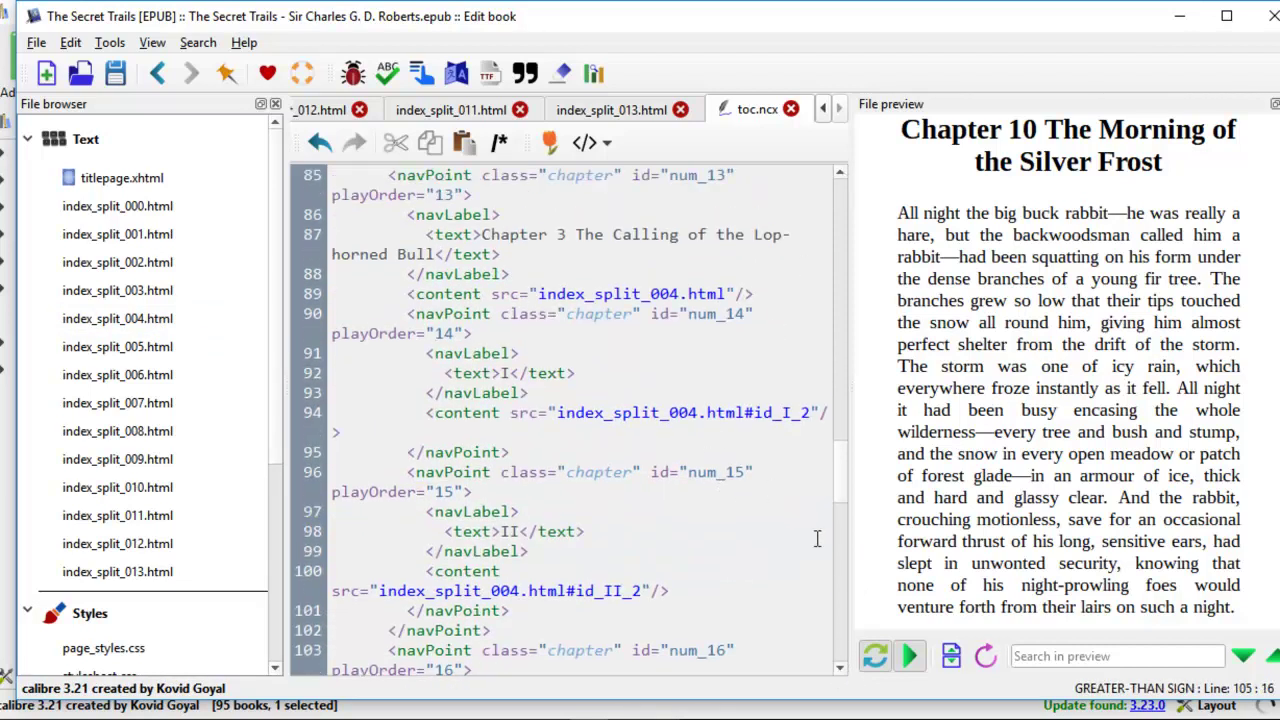
scroll(840, 668, "down", 5)
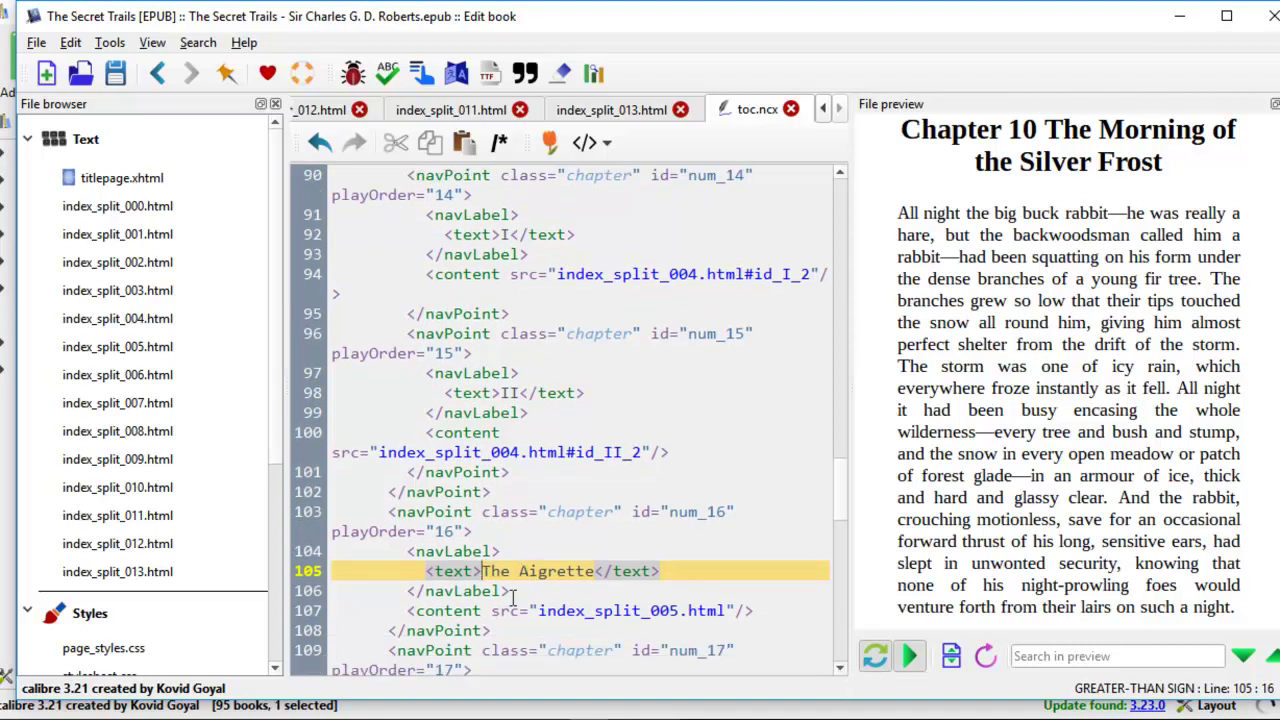
type("Chapter 4")
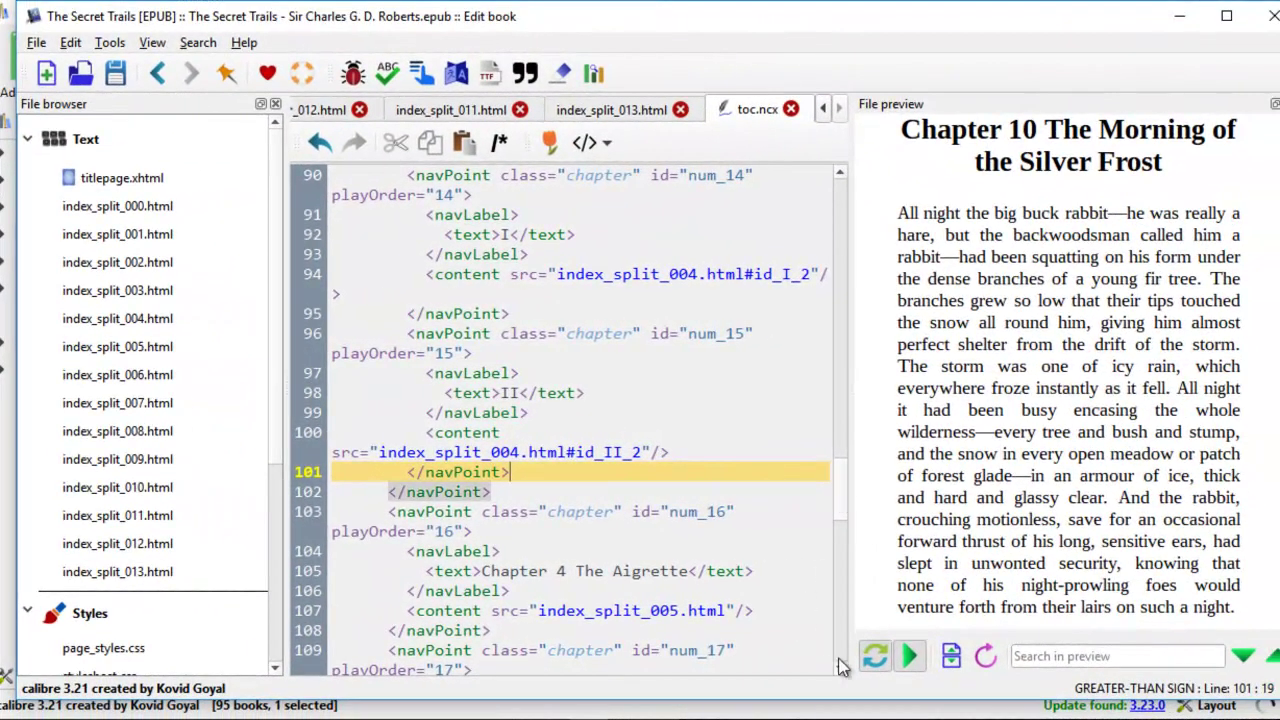
Review the navLabel texts and content sources of the Chapter 5 to Chapter 10 entries in toc.ncx.
scroll(838, 668, "down", 2)
scroll(836, 668, "down", 4)
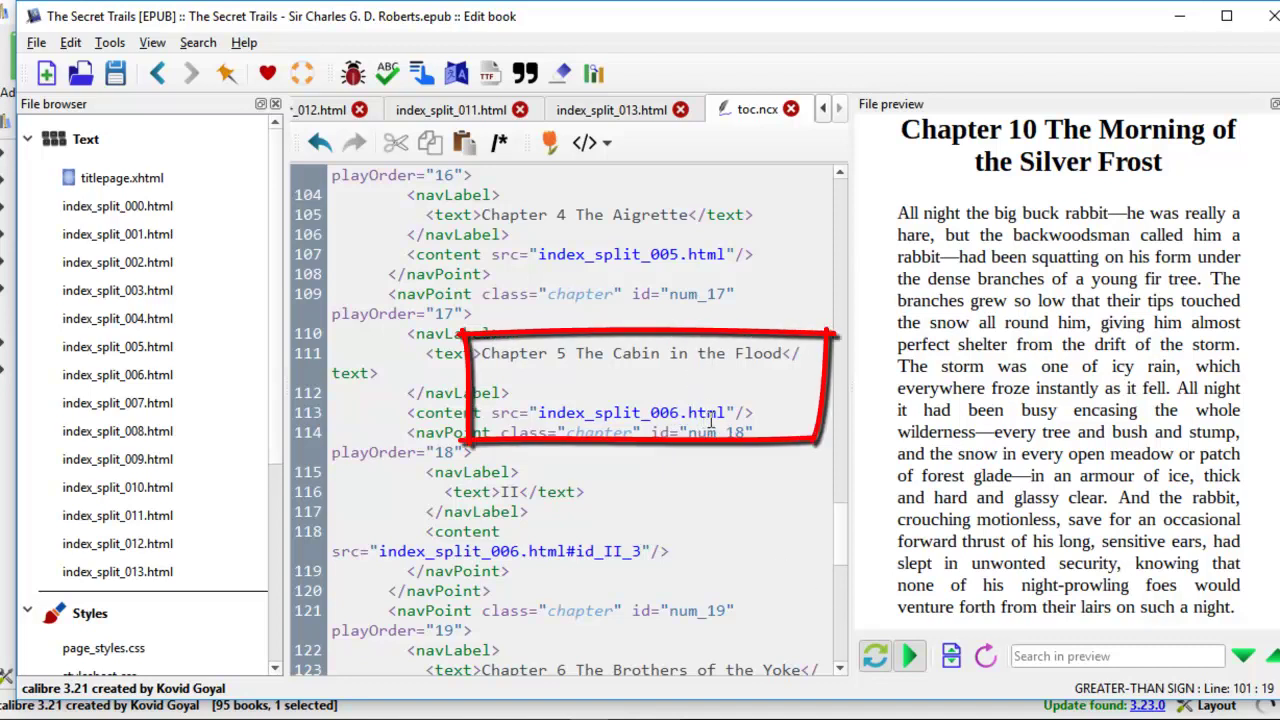
left_click(840, 657)
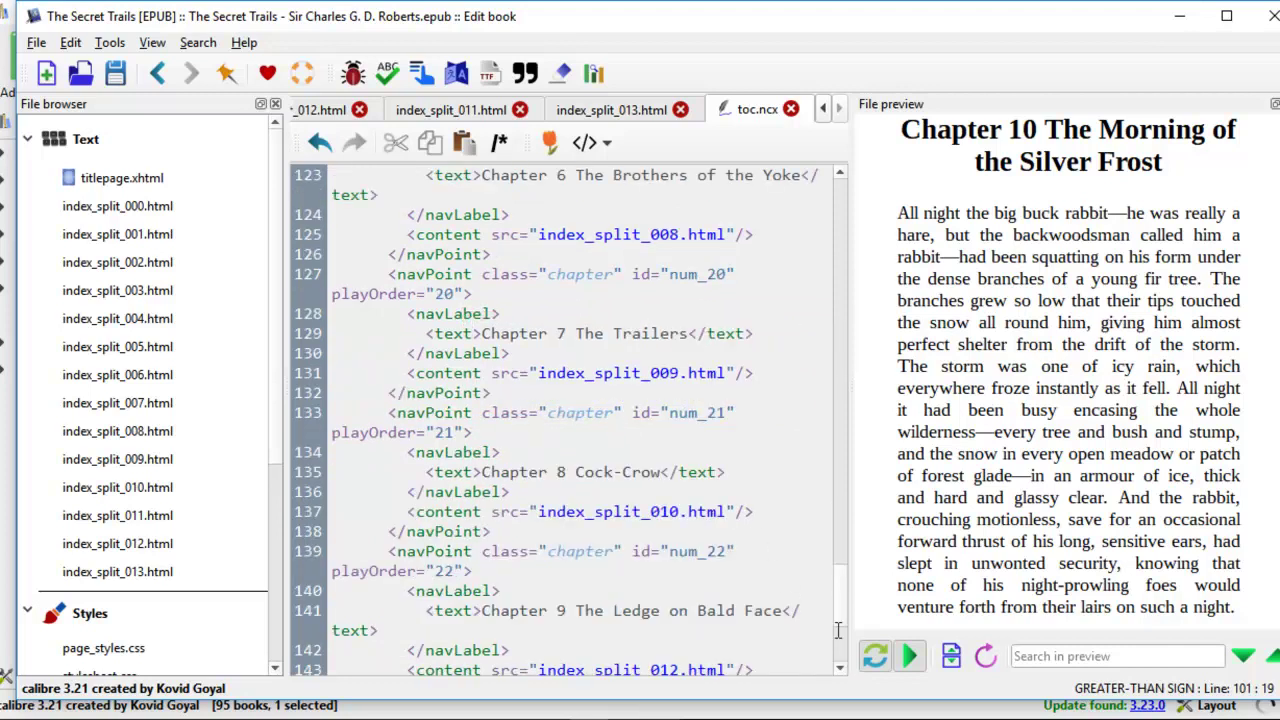
left_click(840, 173)
left_click_drag(381, 214, 746, 274)
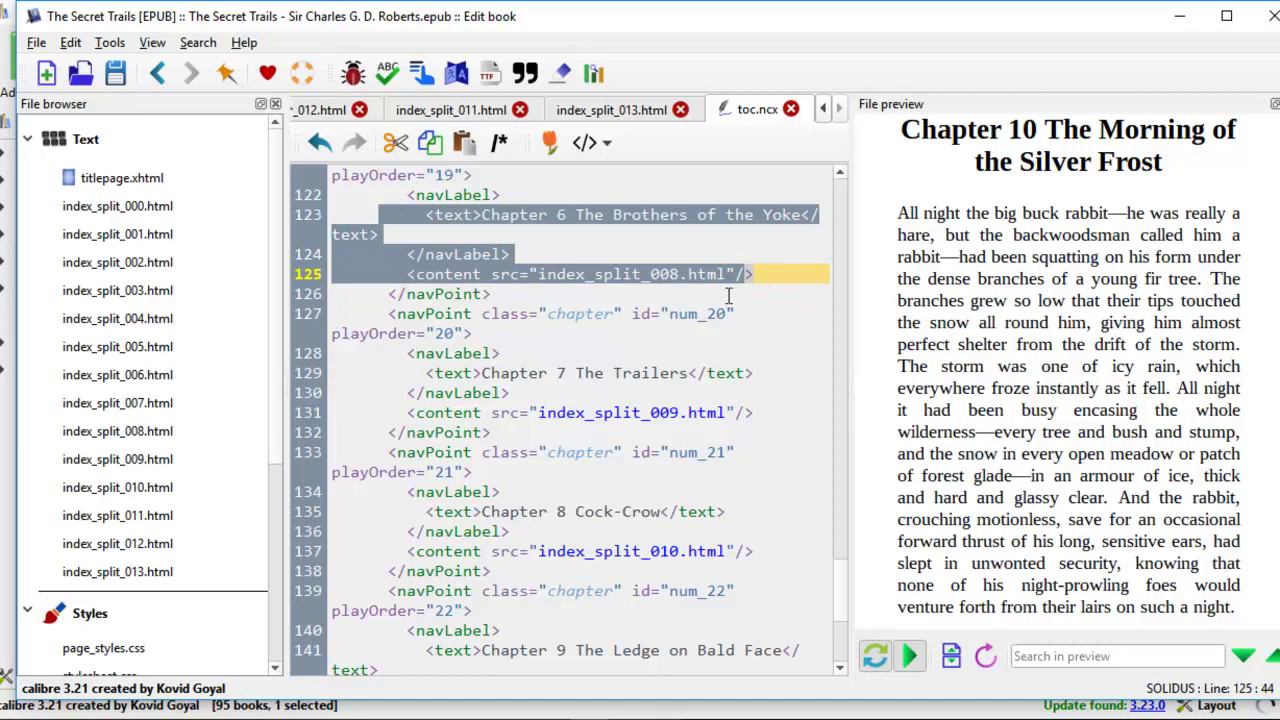
left_click_drag(476, 373, 760, 412)
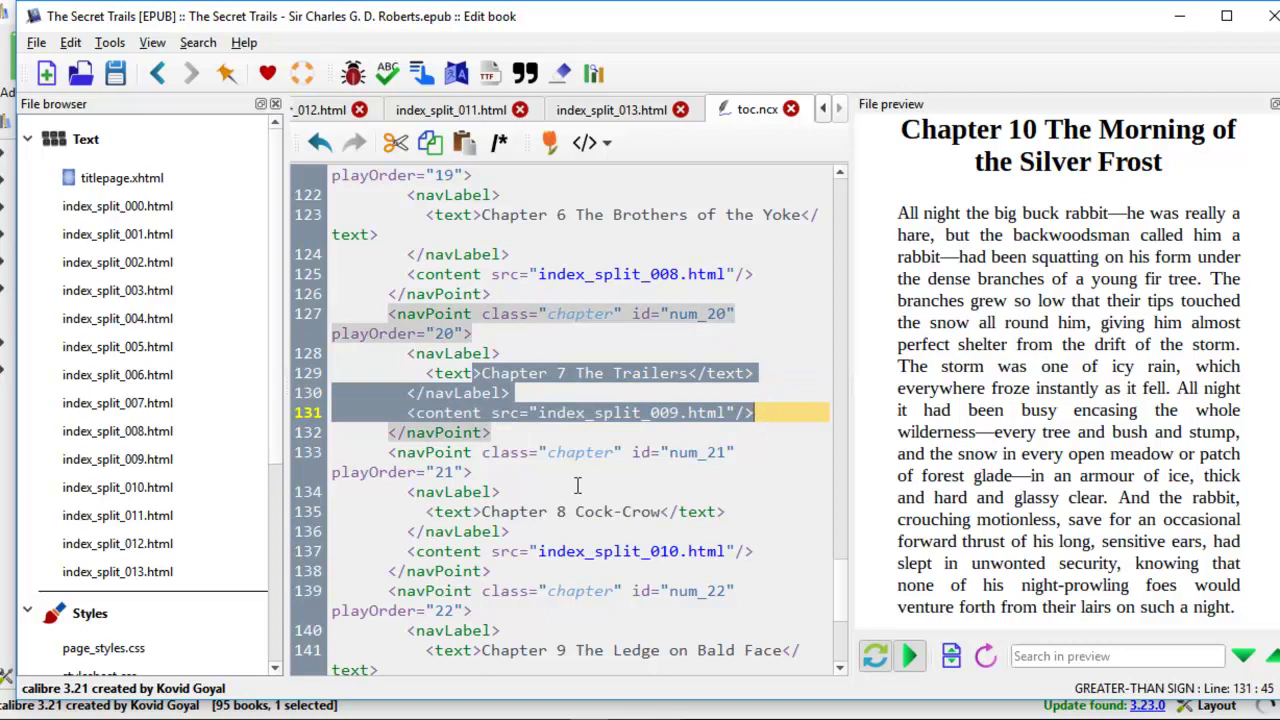
left_click_drag(481, 511, 757, 552)
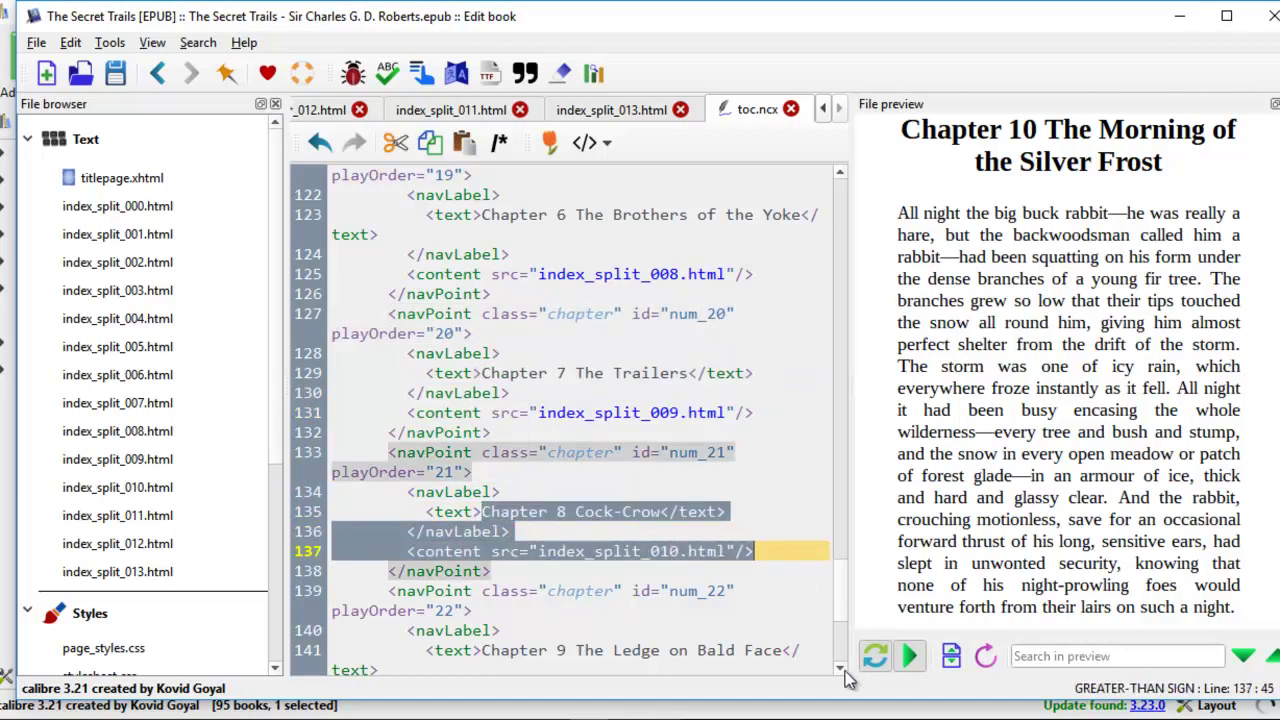
scroll(843, 676, "down", 1)
scroll(843, 680, "down", 1)
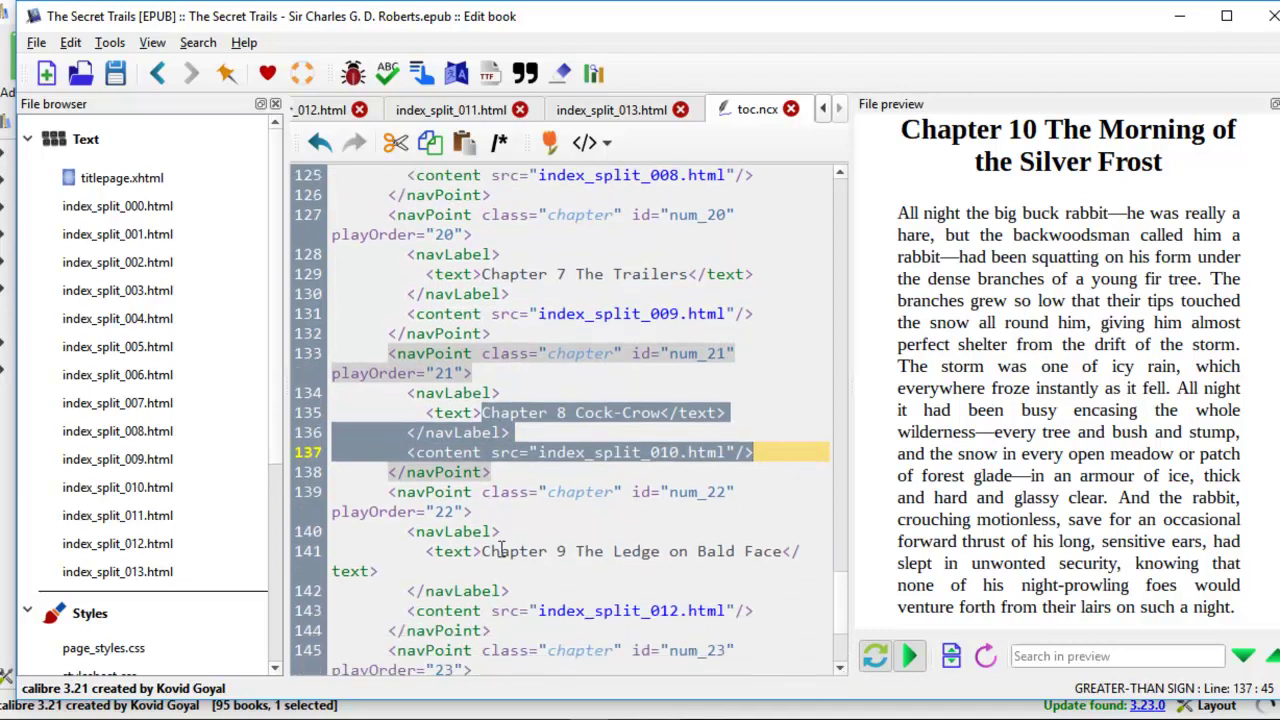
left_click_drag(481, 549, 743, 612)
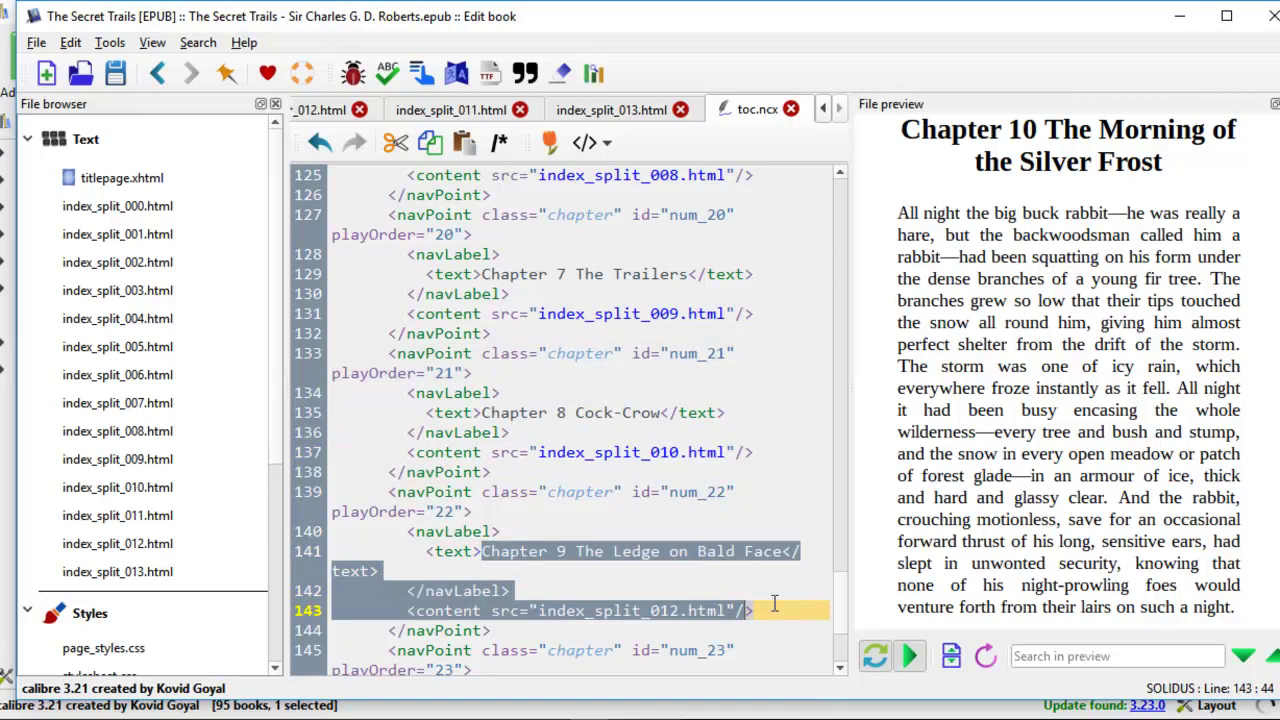
scroll(840, 676, "down", 3)
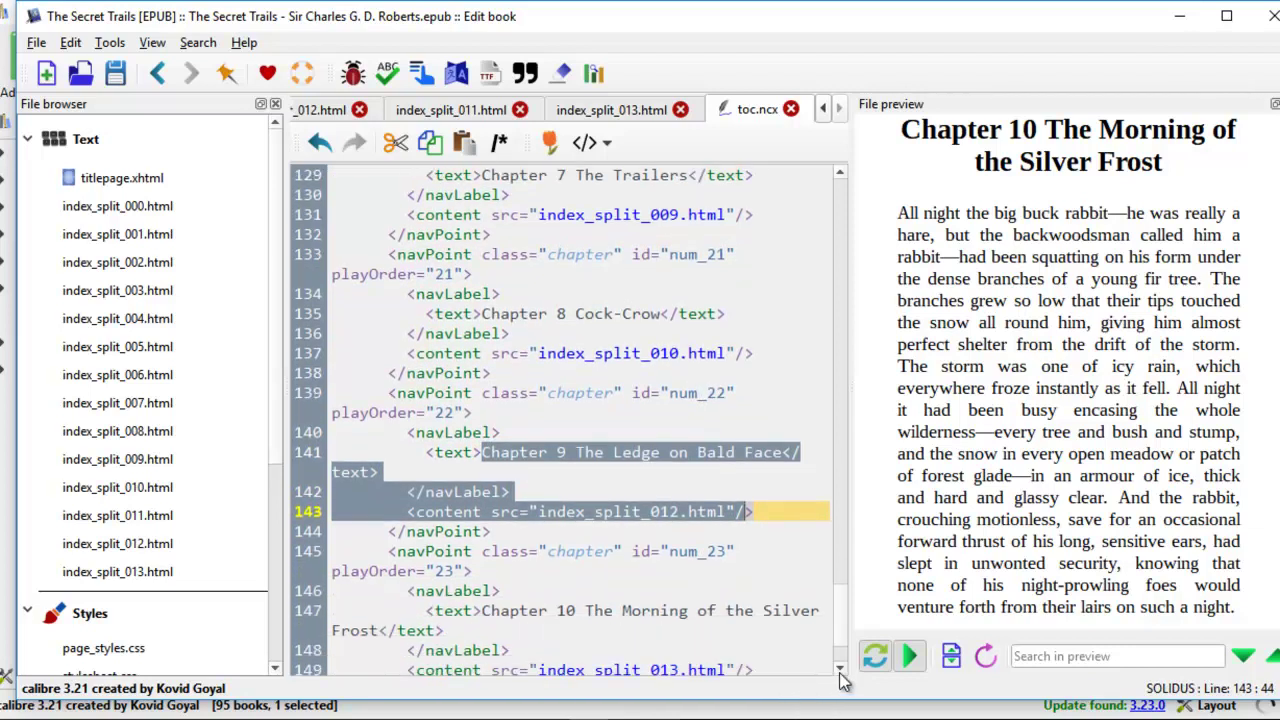
scroll(840, 676, "down", 1)
left_click_drag(483, 531, 701, 604)
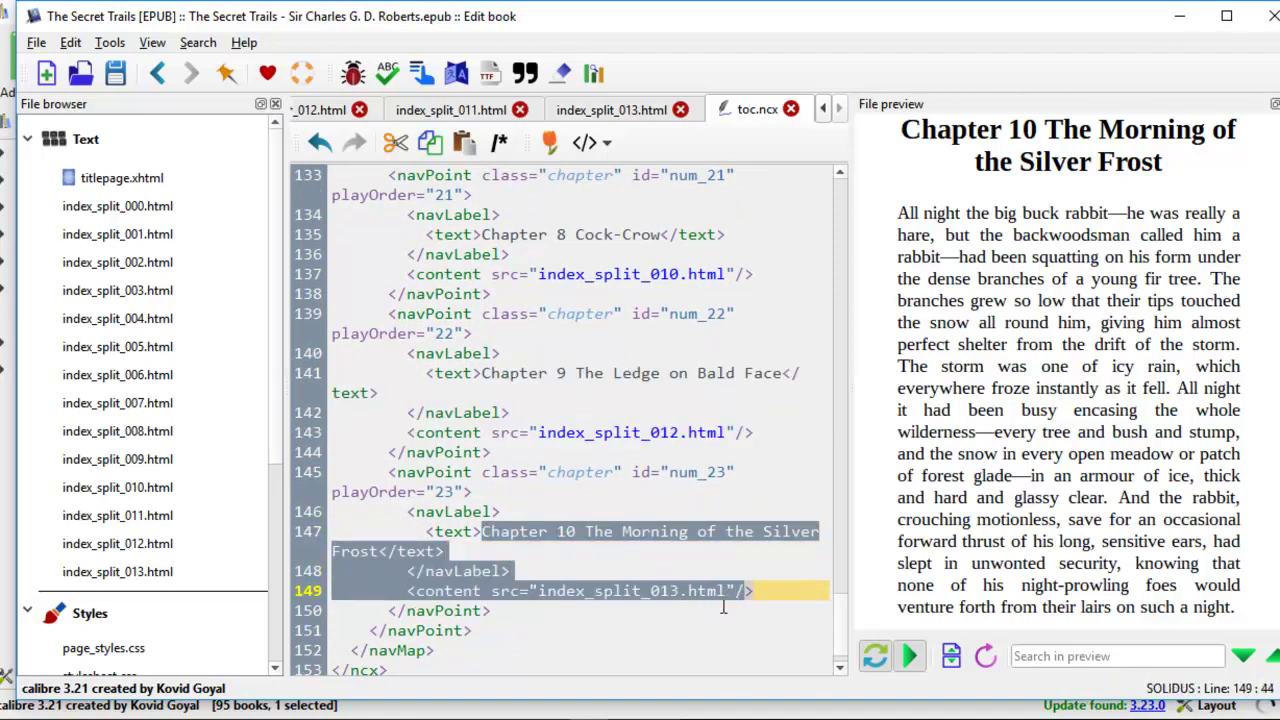
left_click(723, 638)
key("Up")
key("Up")
key("Up")
key("Up")
key("Up")
key("Up")
key("Up")
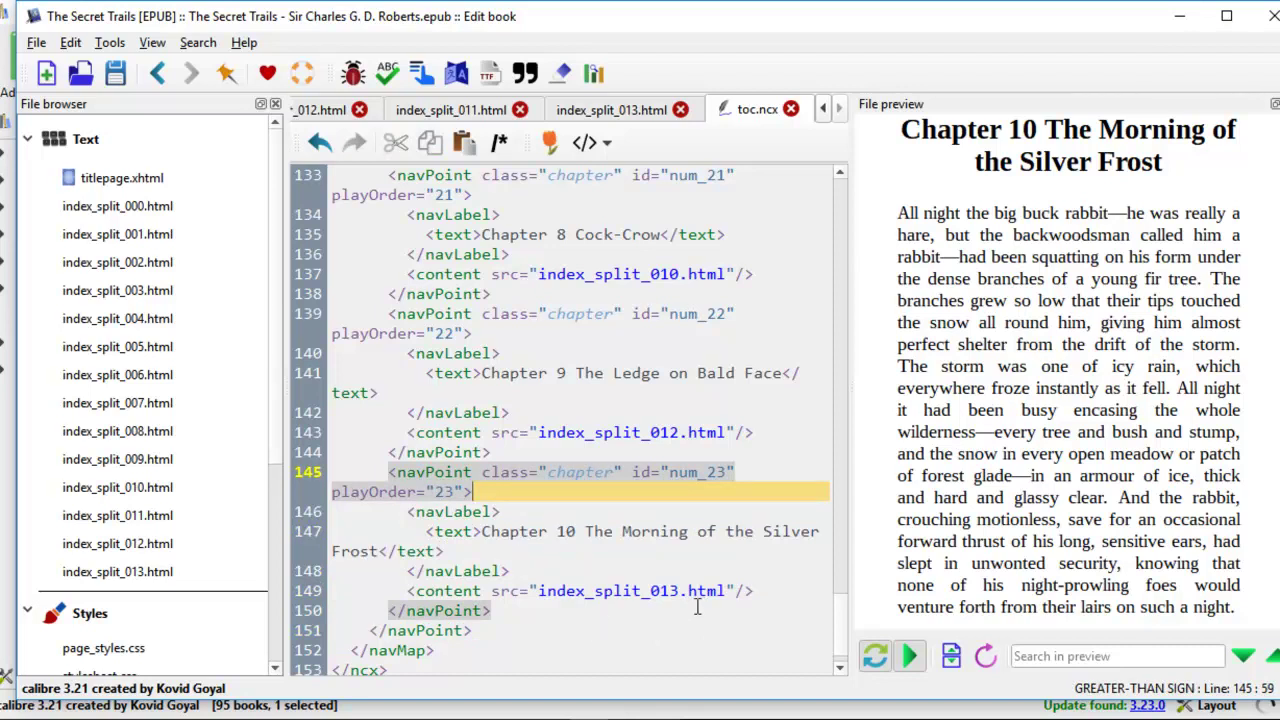
left_click(670, 618)
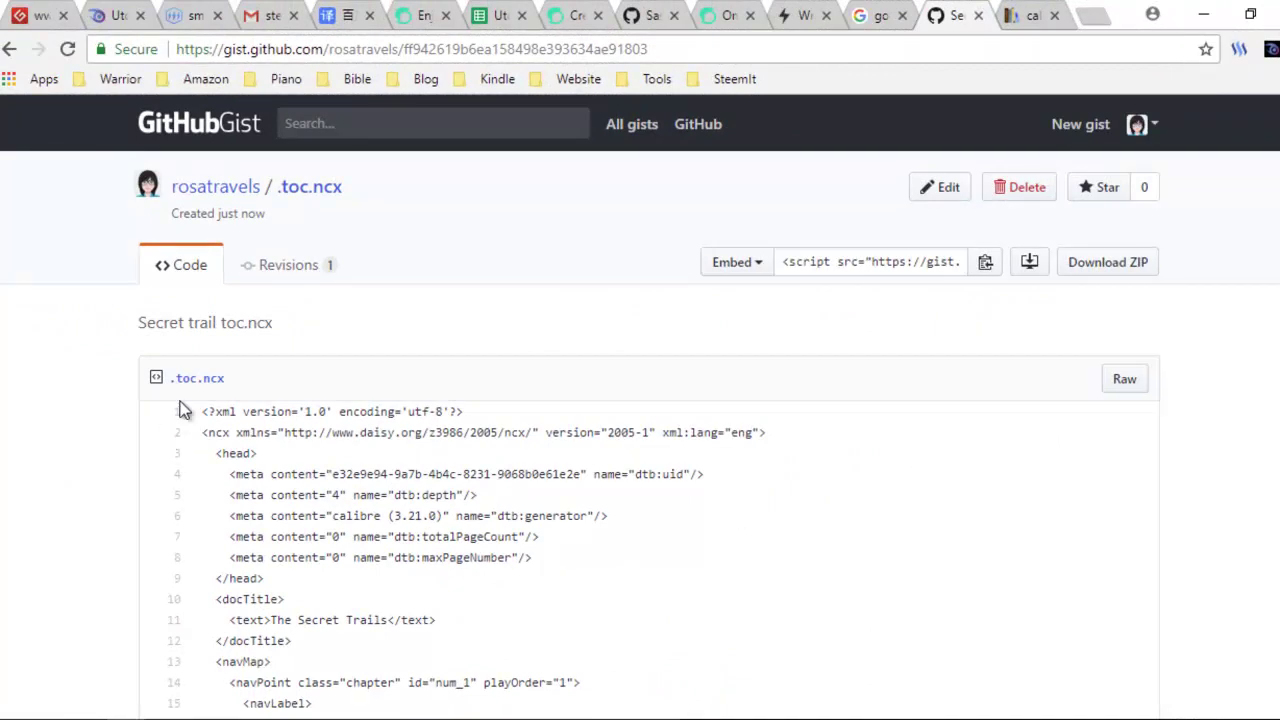
Select the toc.ncx code in the GitHub Gist, switch back to calibre's book editor and save the edited EPUB.
left_click_drag(195, 412, 534, 256)
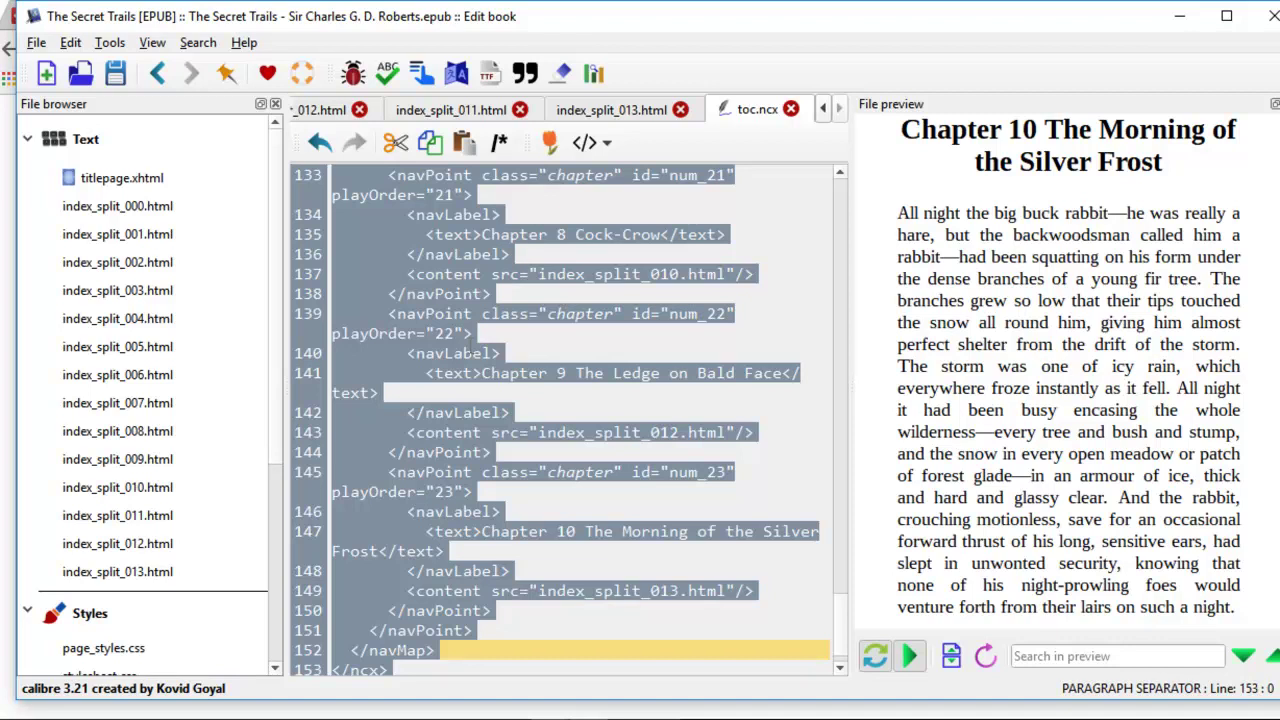
left_click(540, 340)
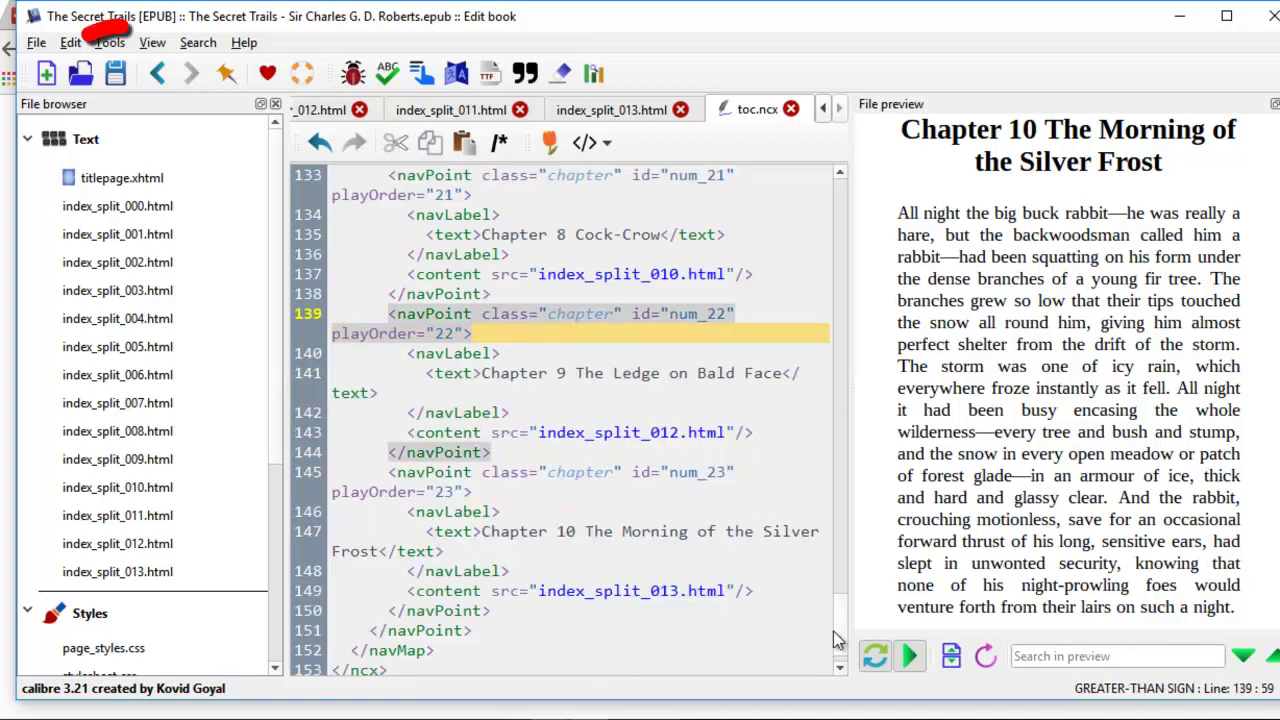
left_click_drag(836, 631, 848, 205)
left_click(116, 80)
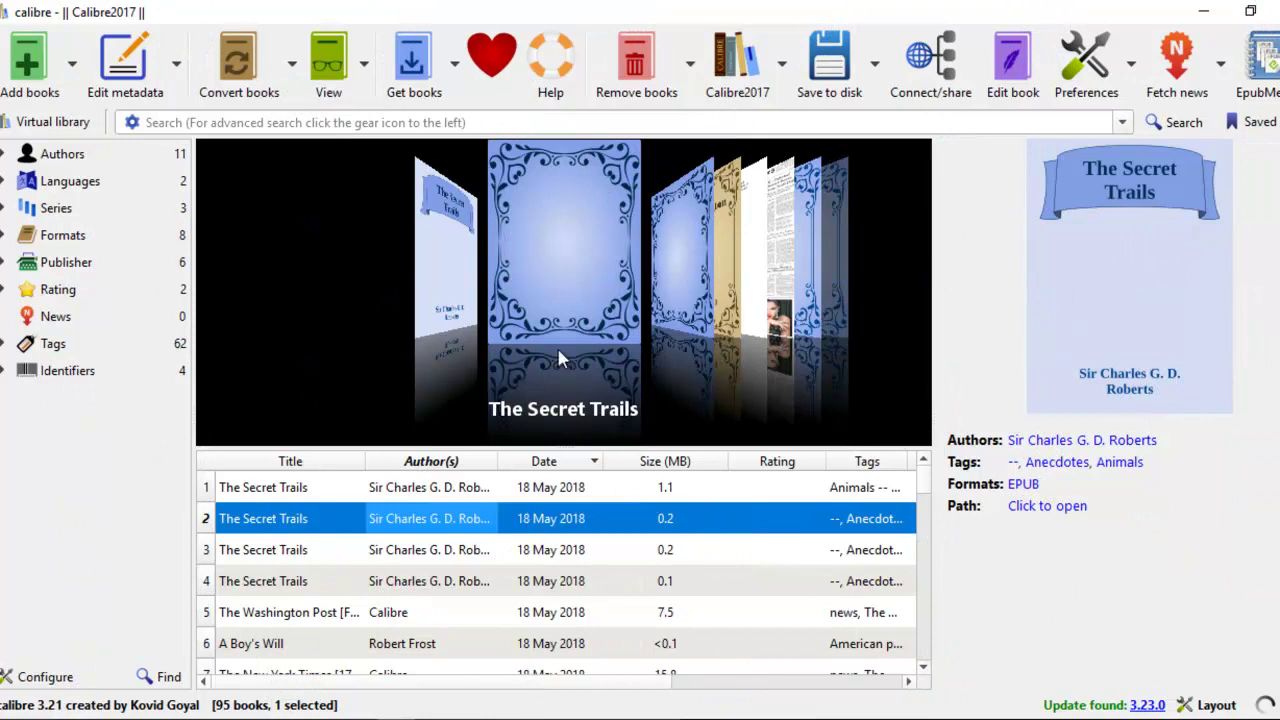
Open the EPUB of The Secret Trails in the E-book viewer from the calibre library and show its table of contents.
left_click(1022, 486)
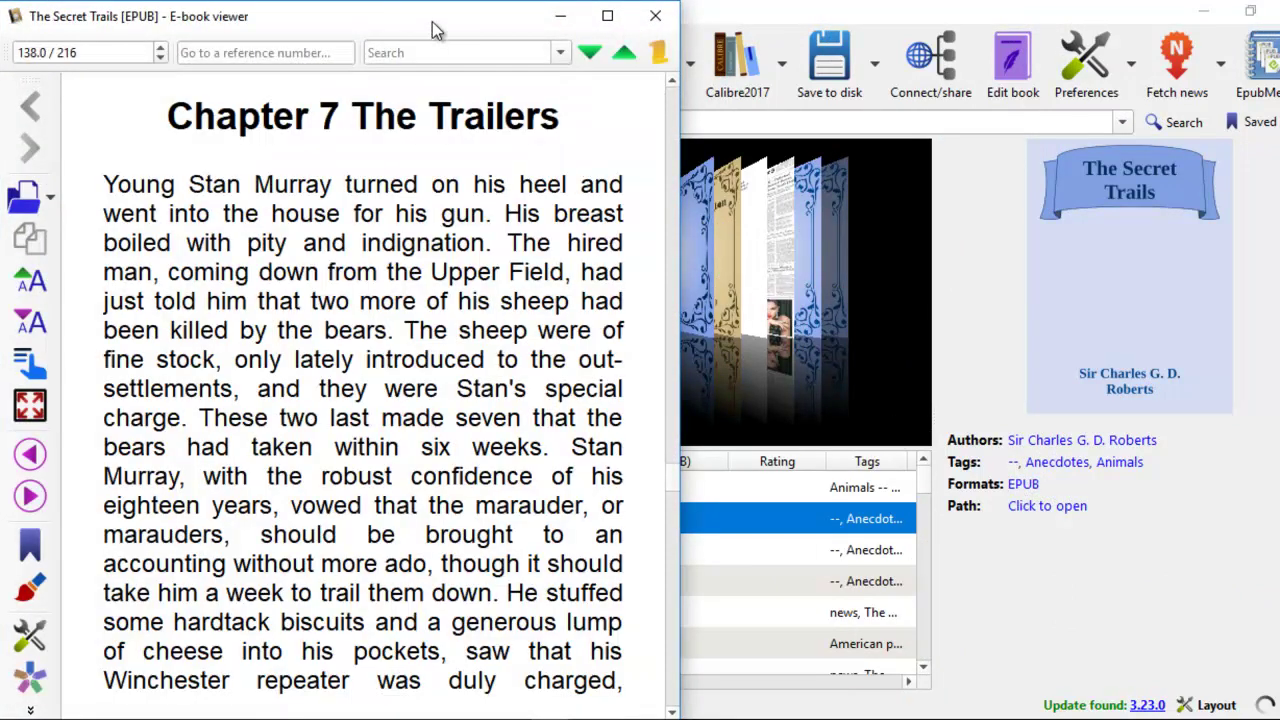
left_click_drag(432, 21, 717, 23)
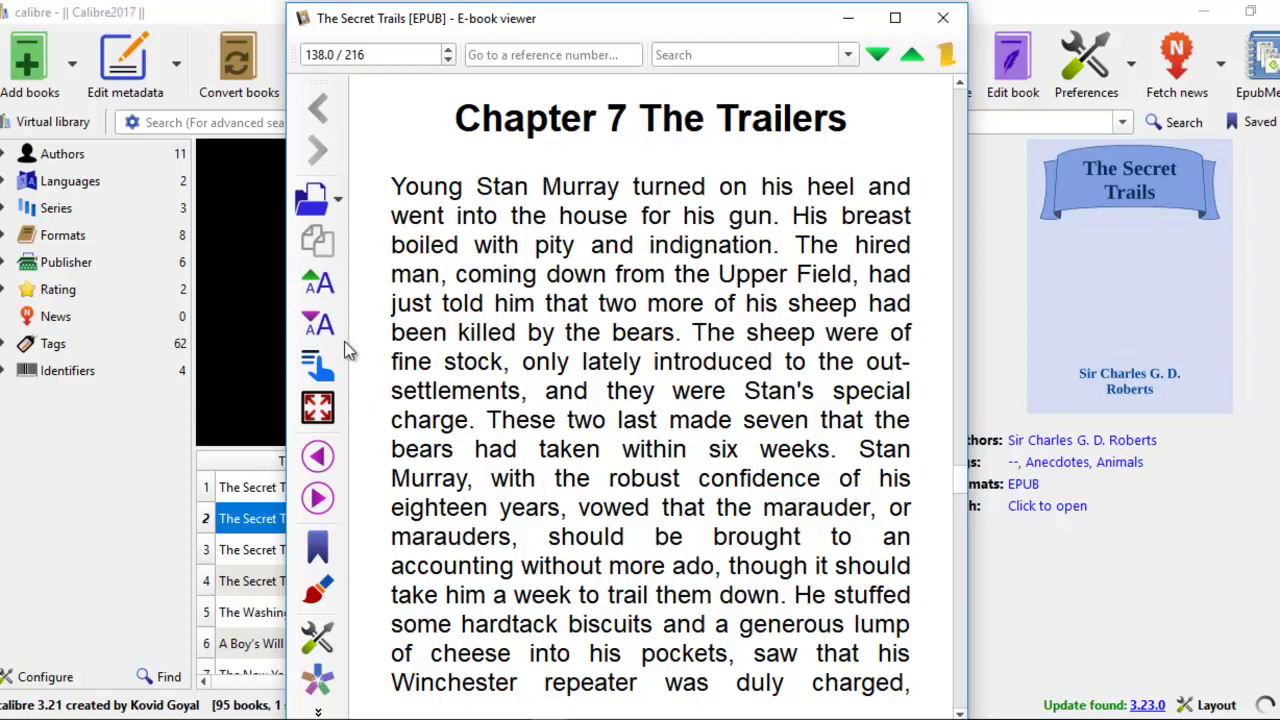
left_click(317, 366)
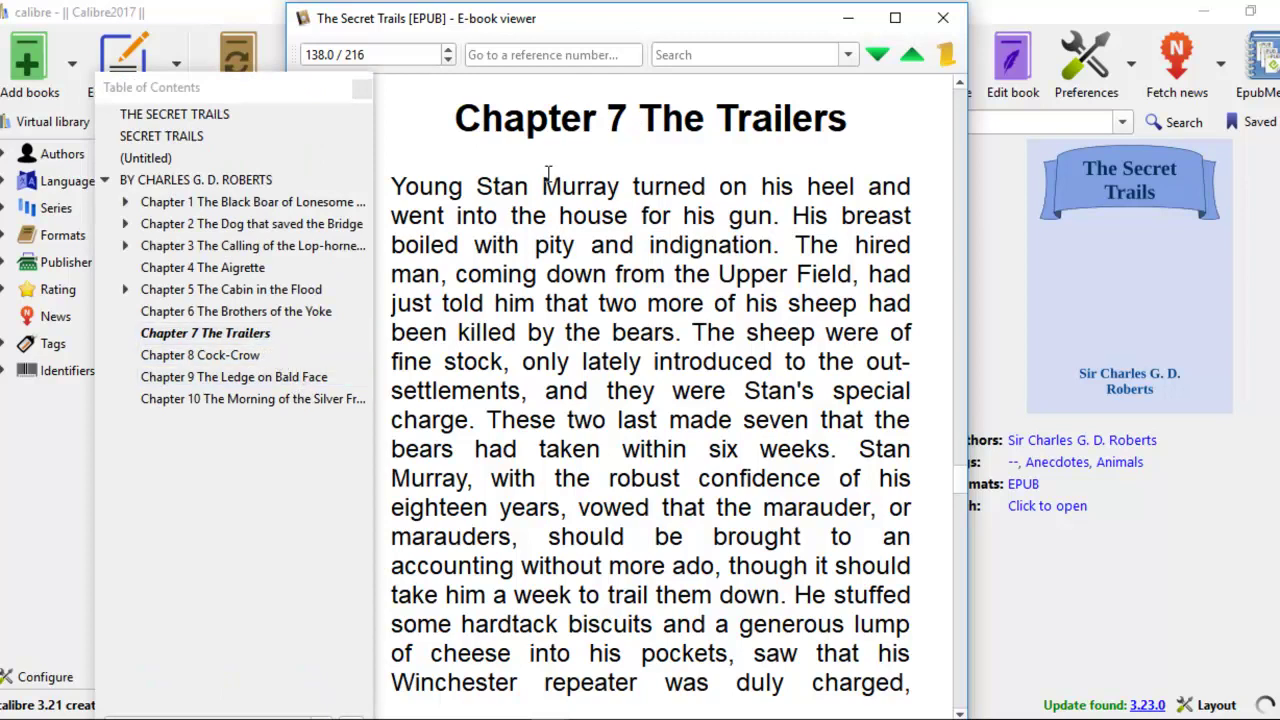
Open Chapters 1 to 6 and 8 to 10 from the table of contents to check their numbered headings.
left_click(207, 203)
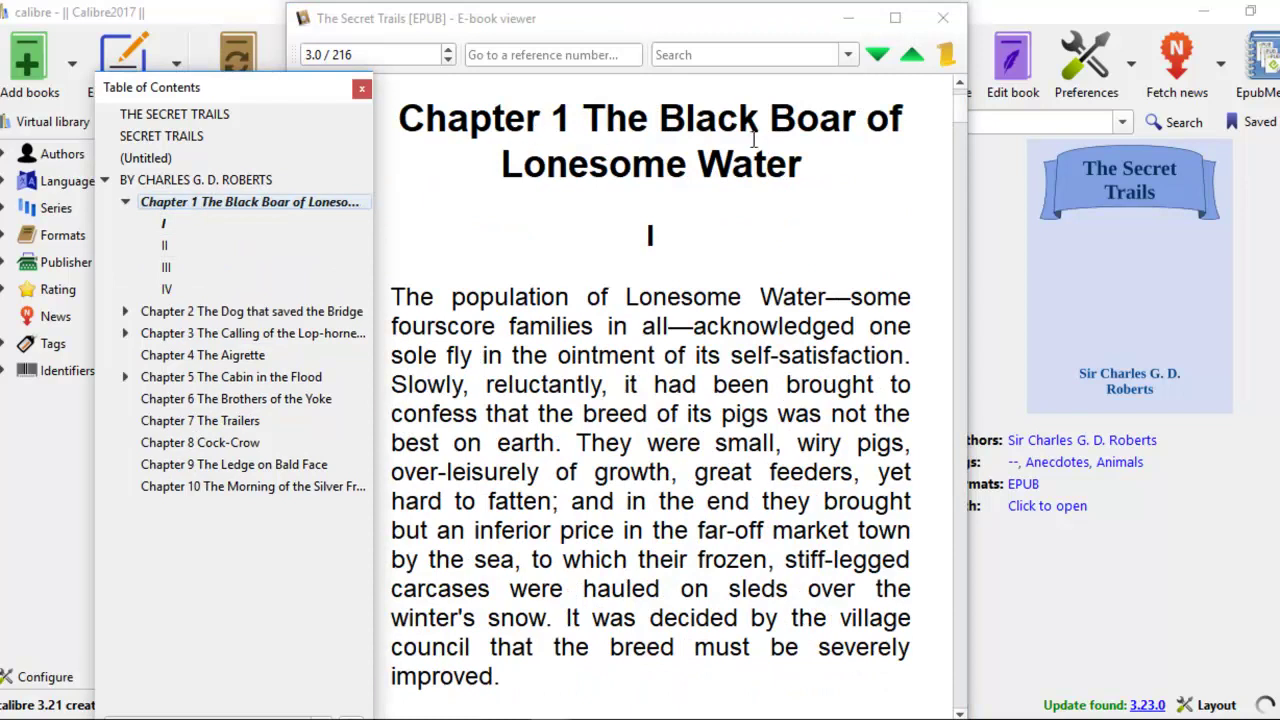
left_click(262, 311)
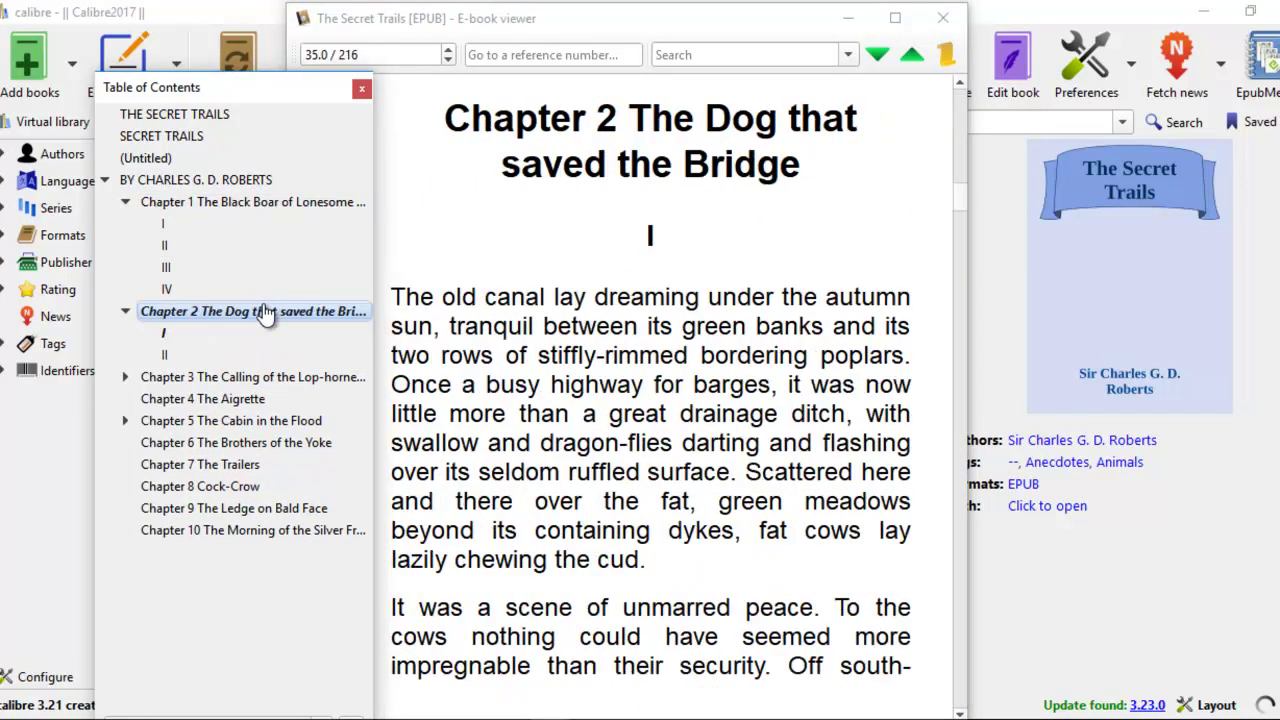
left_click(270, 386)
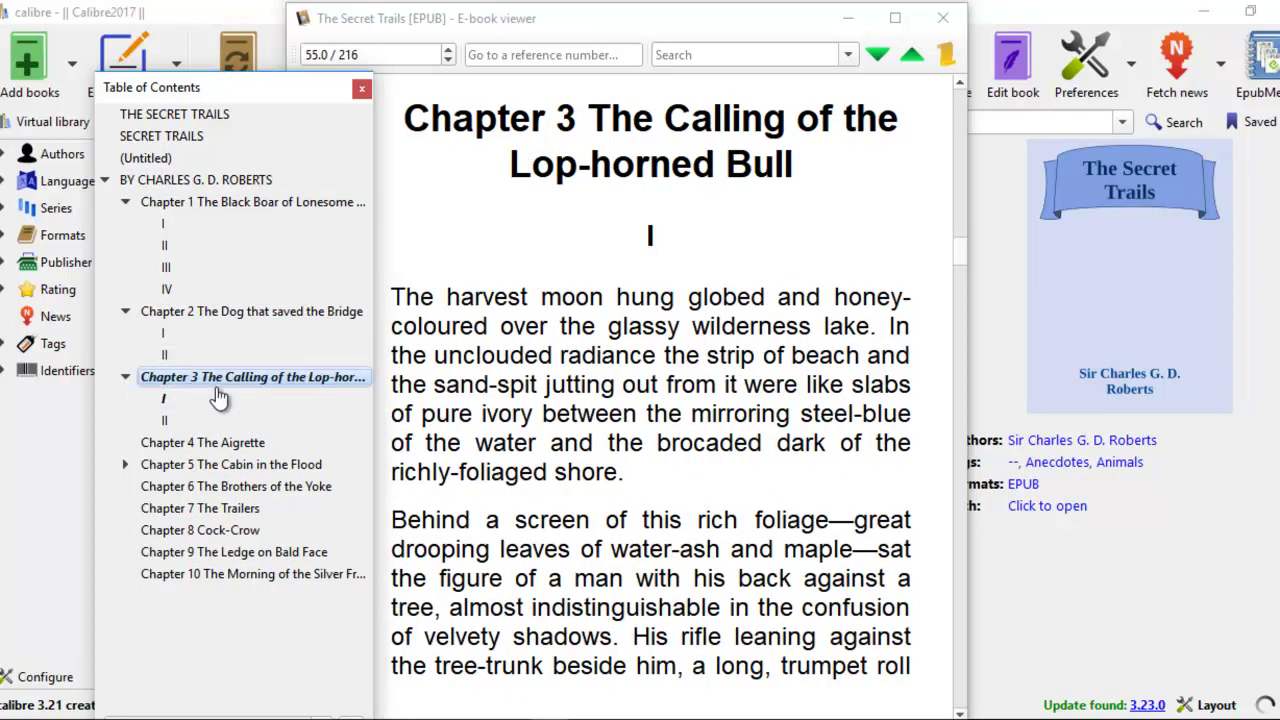
left_click(200, 444)
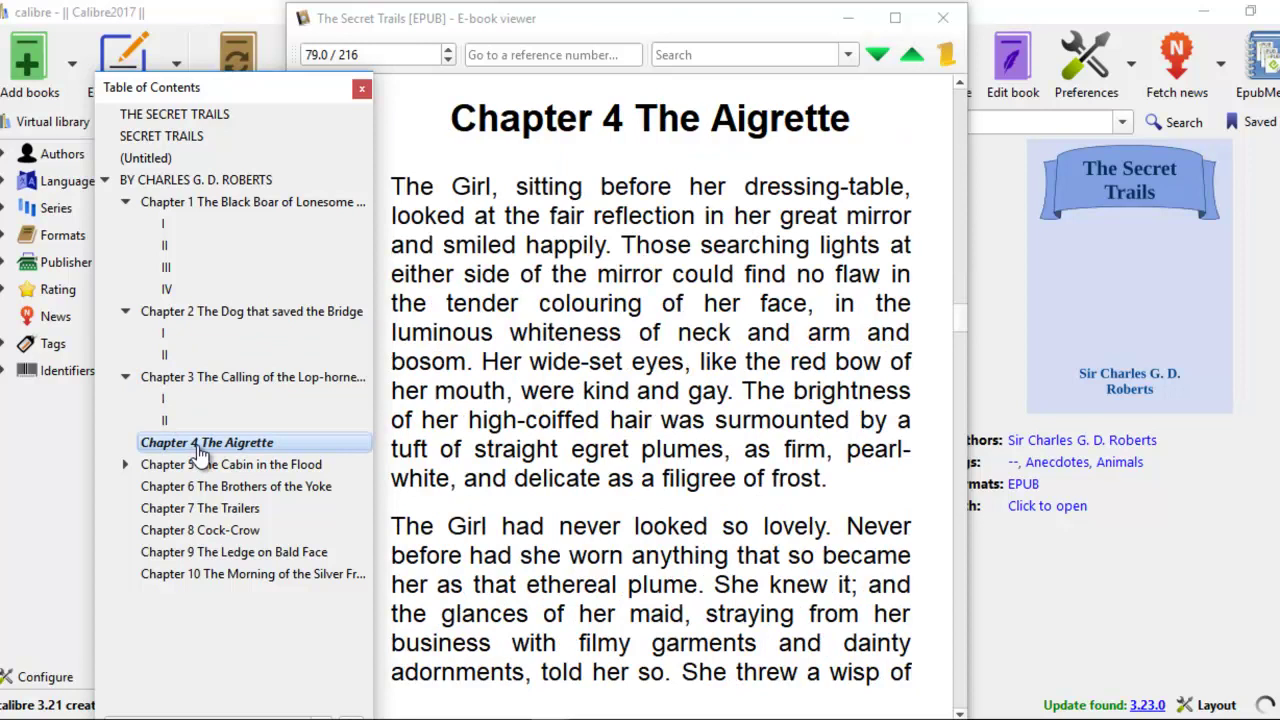
left_click(203, 465)
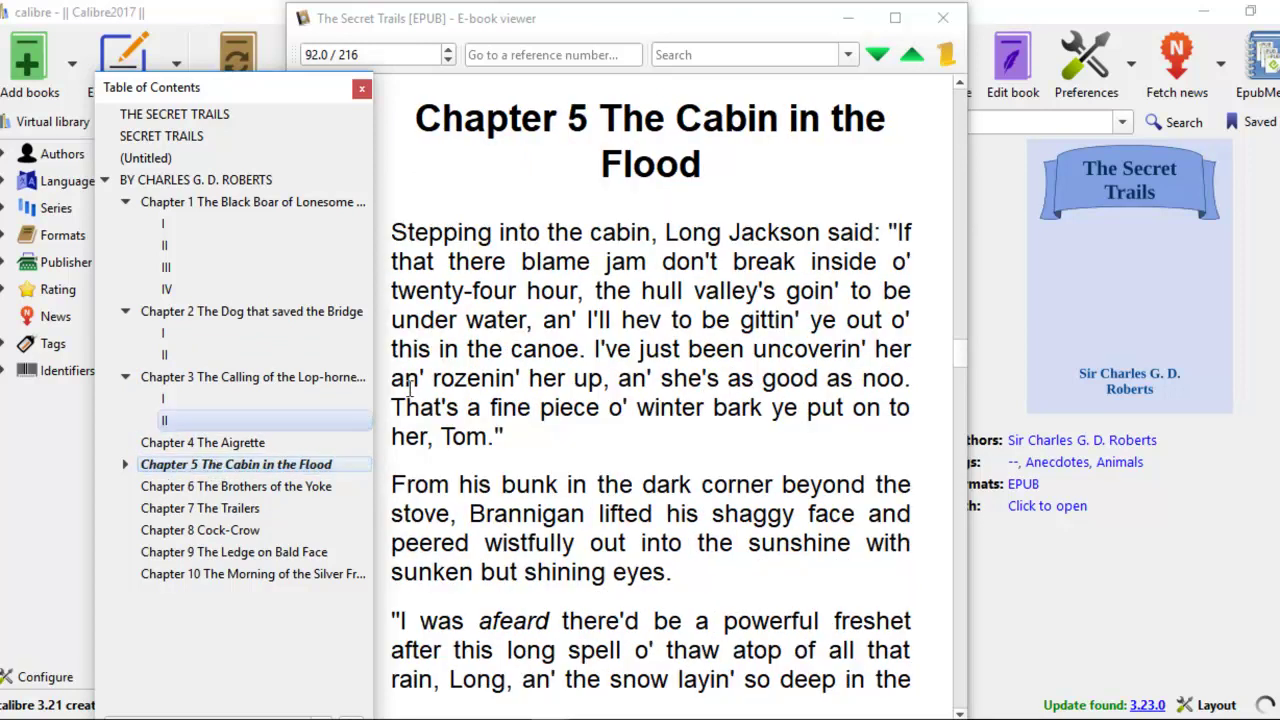
left_click(226, 487)
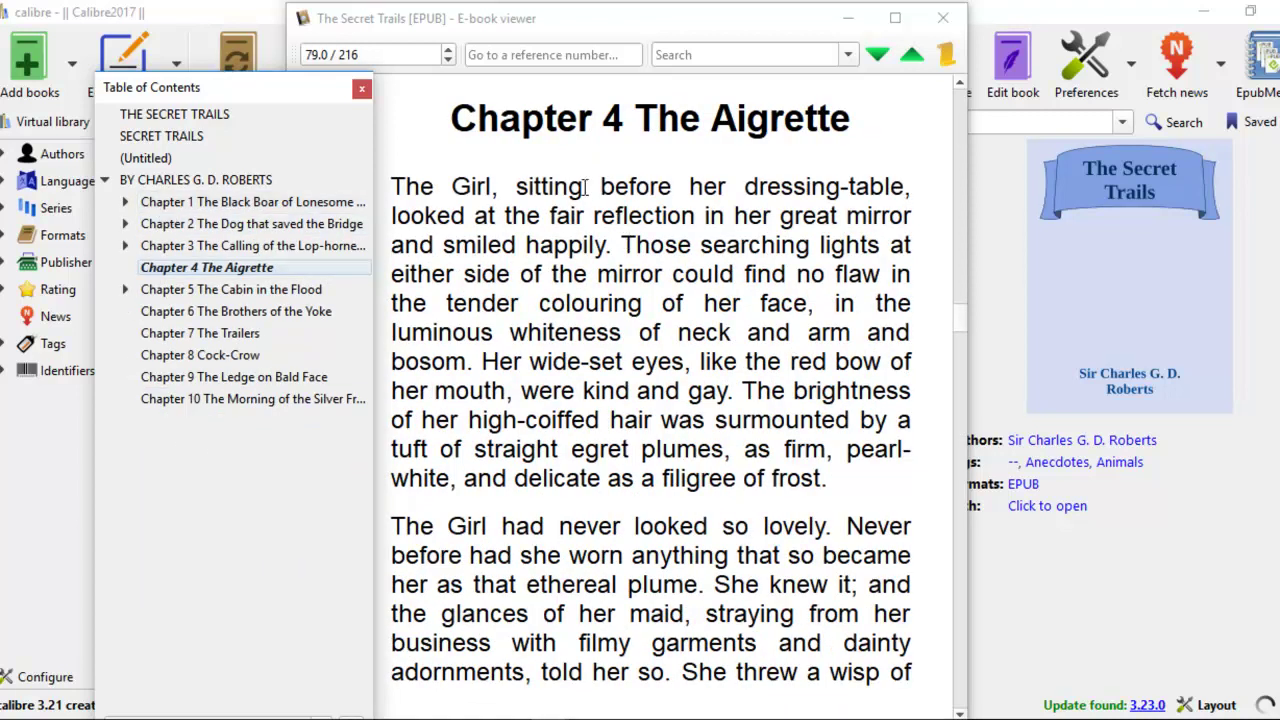
left_click_drag(627, 118, 460, 120)
left_click(265, 358)
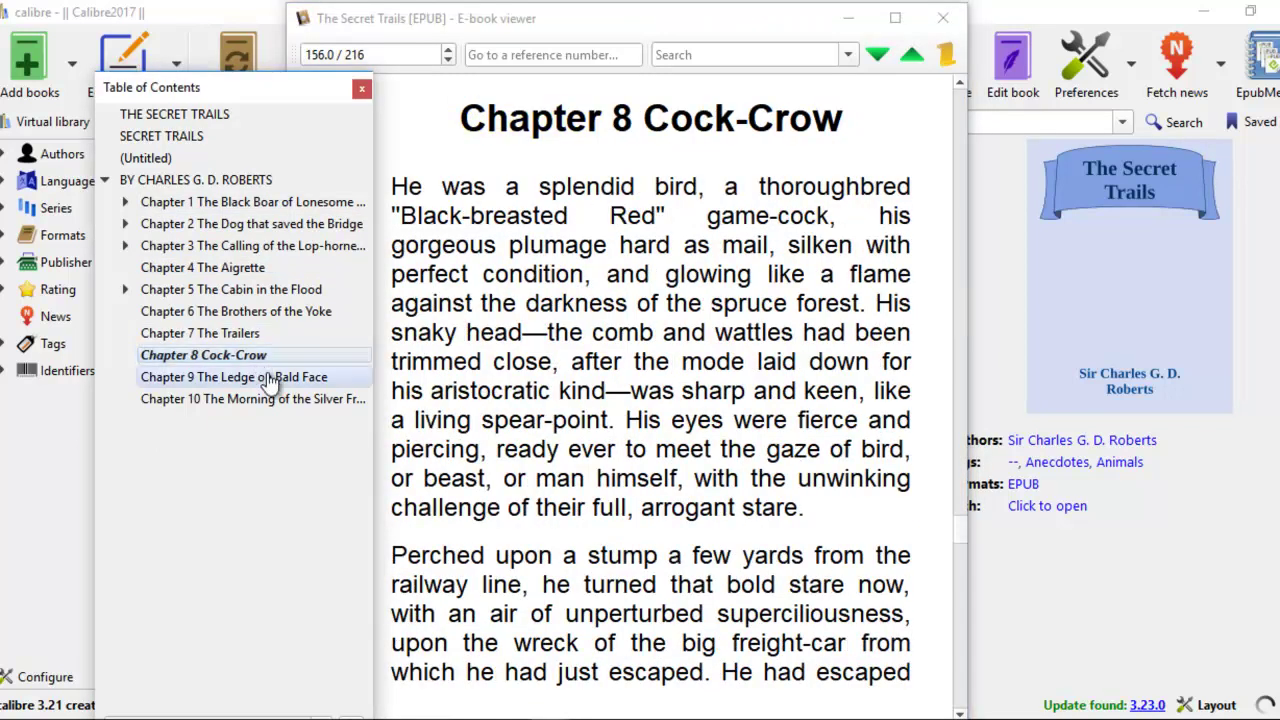
left_click(275, 380)
left_click(284, 403)
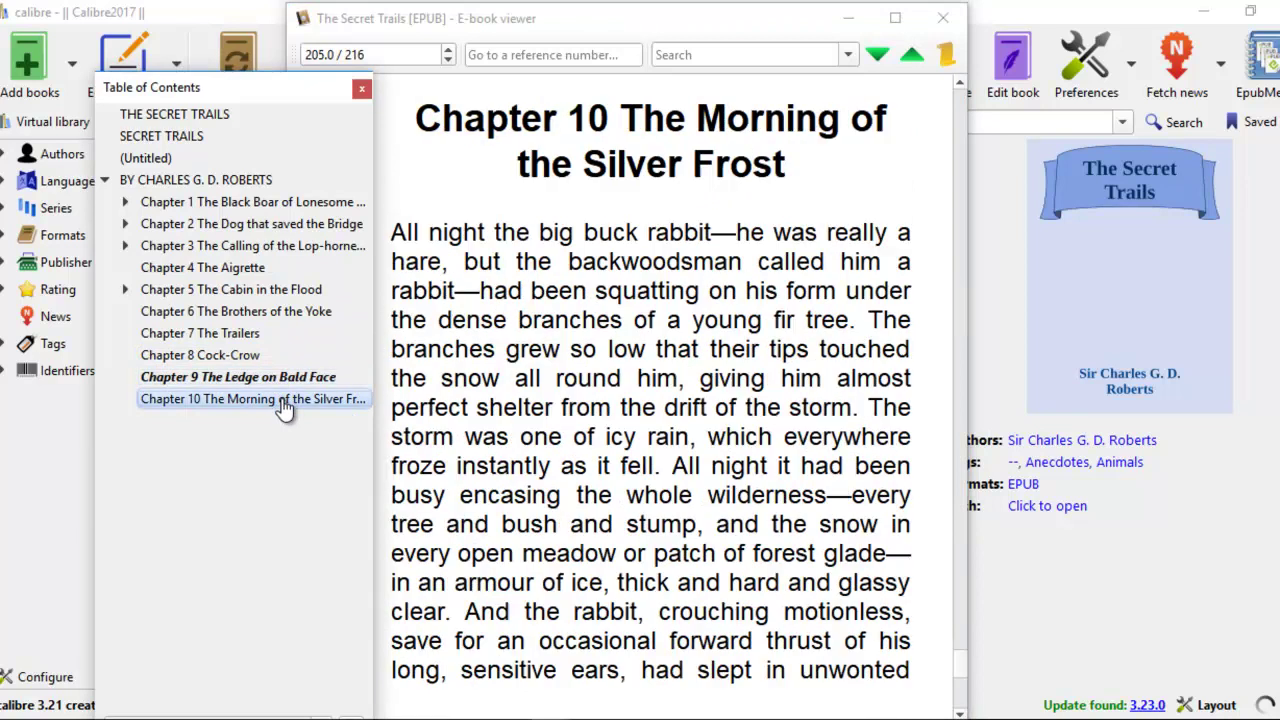